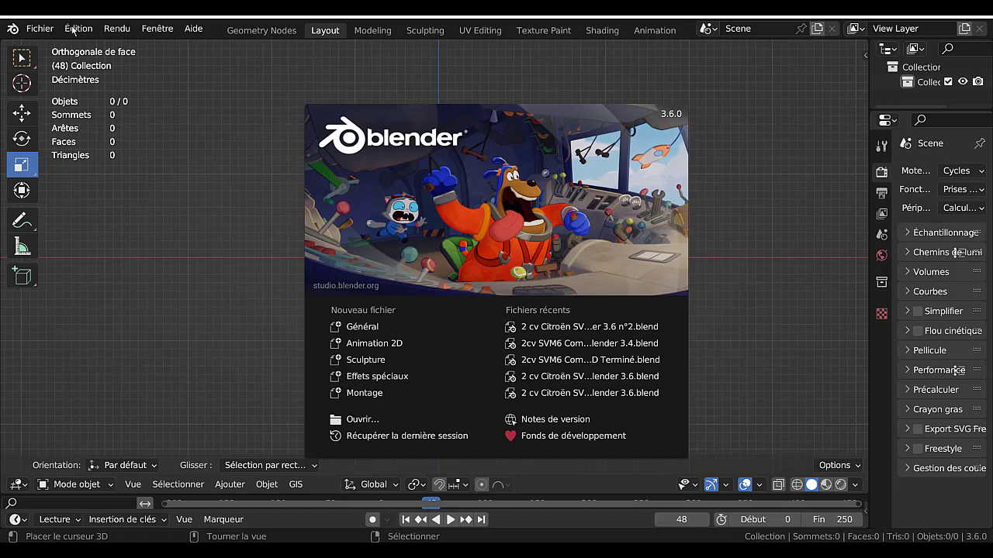
# Open the preferences at the Vues section, widen the preferences window and position it over the viewport
pyautogui.click(78, 28)
pyautogui.click(77, 29)
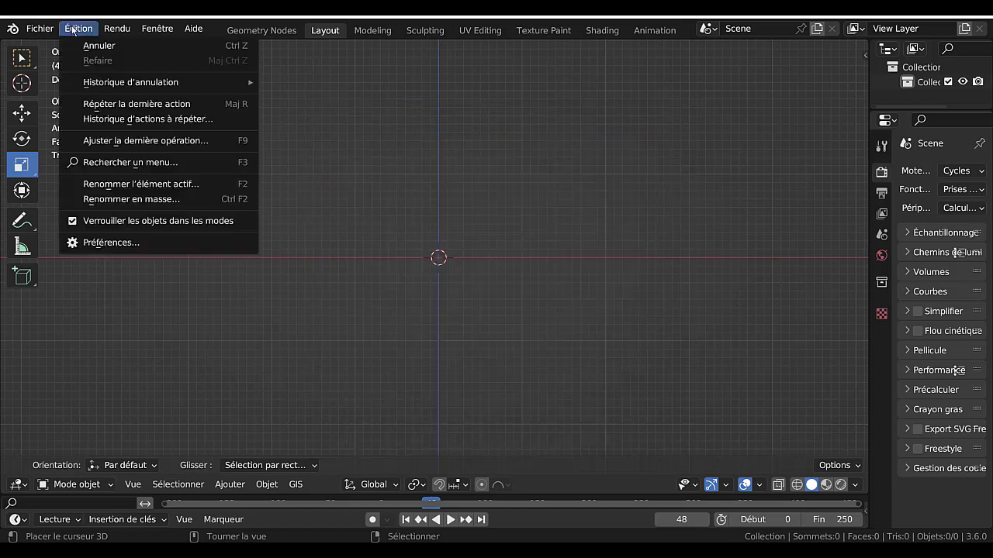
pyautogui.click(100, 242)
pyautogui.moveTo(230, 37); pyautogui.dragTo(450, 36)
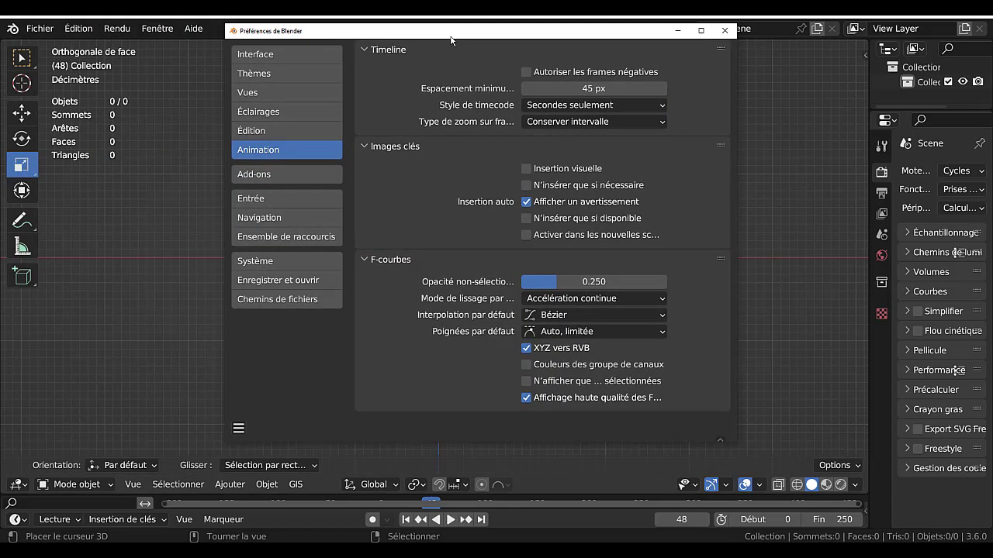
pyautogui.click(278, 93)
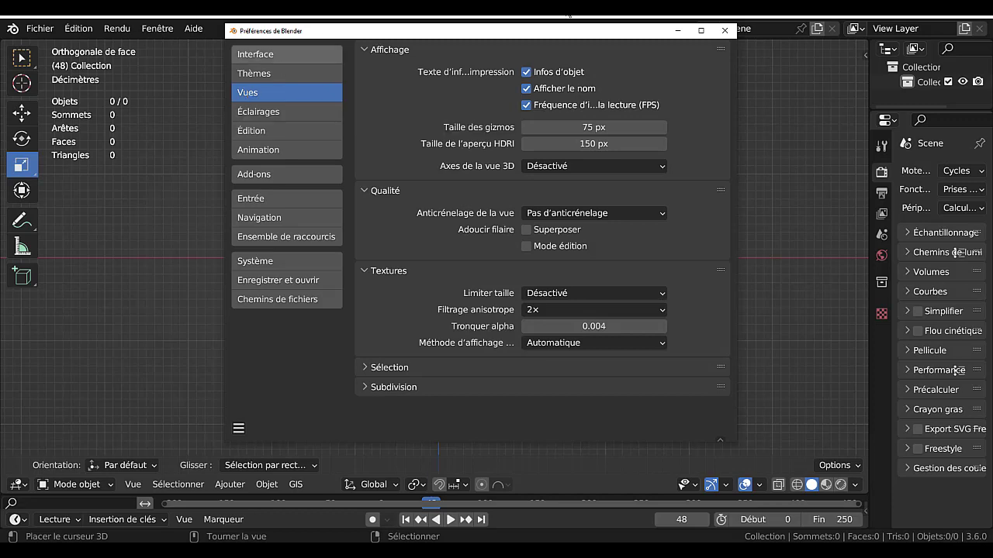
pyautogui.moveTo(643, 35); pyautogui.dragTo(603, 40)
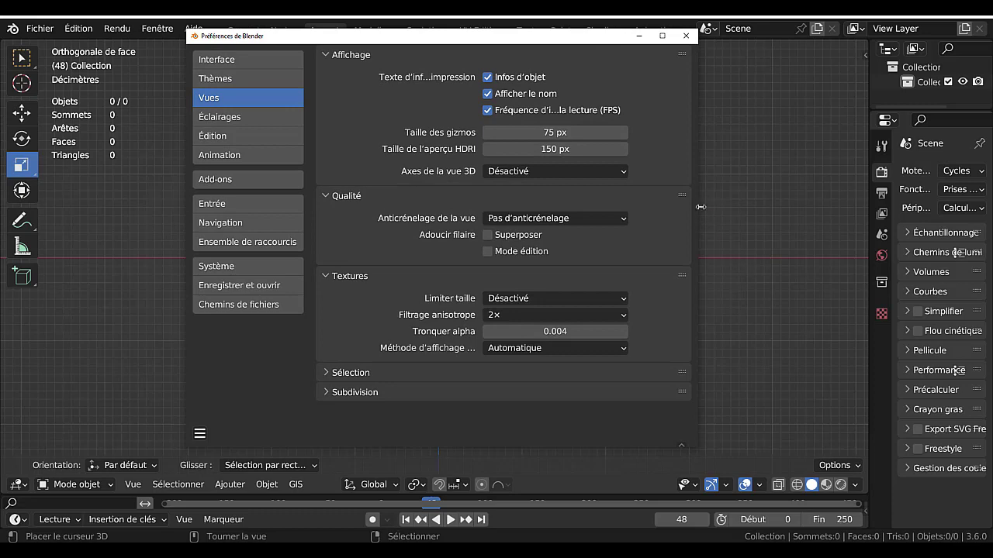
pyautogui.moveTo(700, 205); pyautogui.dragTo(884, 205)
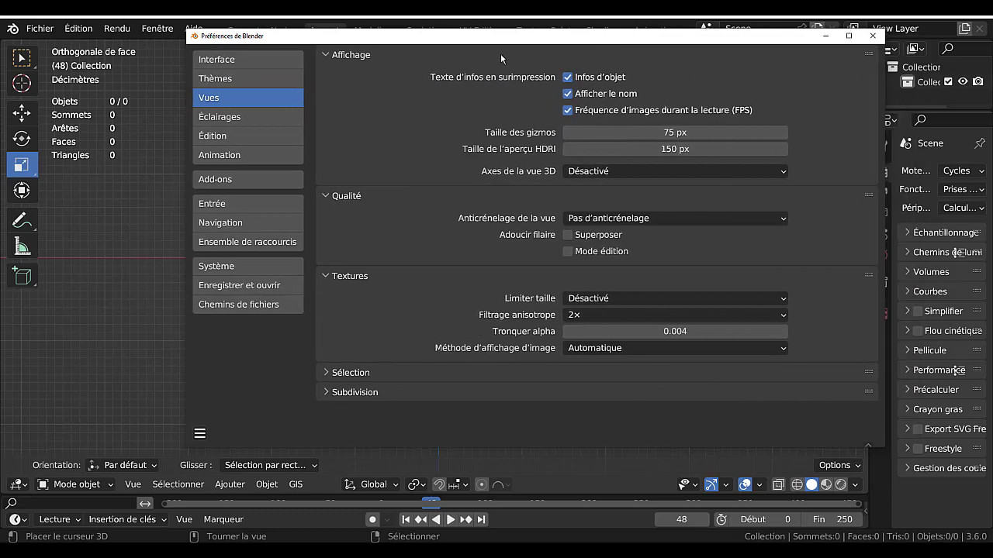
pyautogui.moveTo(506, 36); pyautogui.dragTo(435, 41)
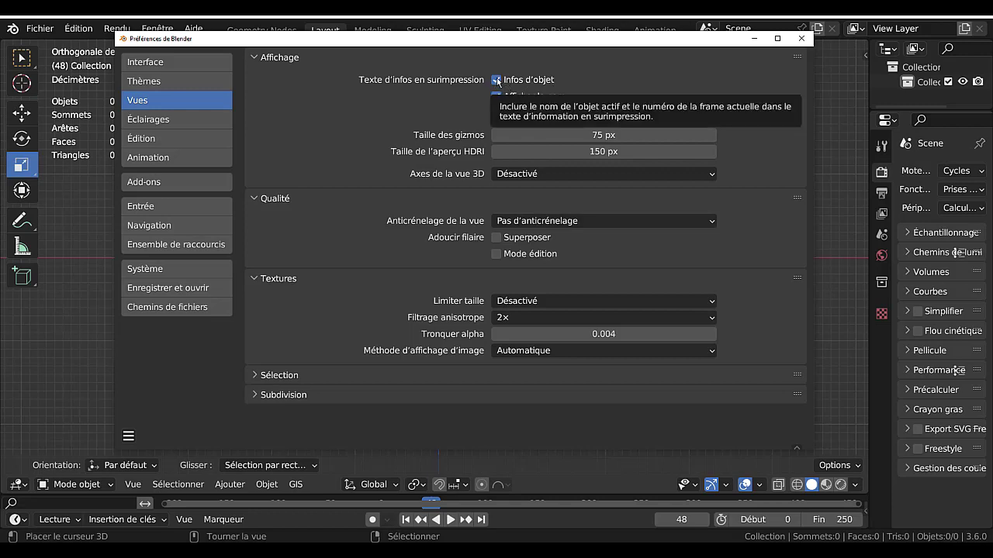
pyautogui.moveTo(484, 40); pyautogui.dragTo(554, 37)
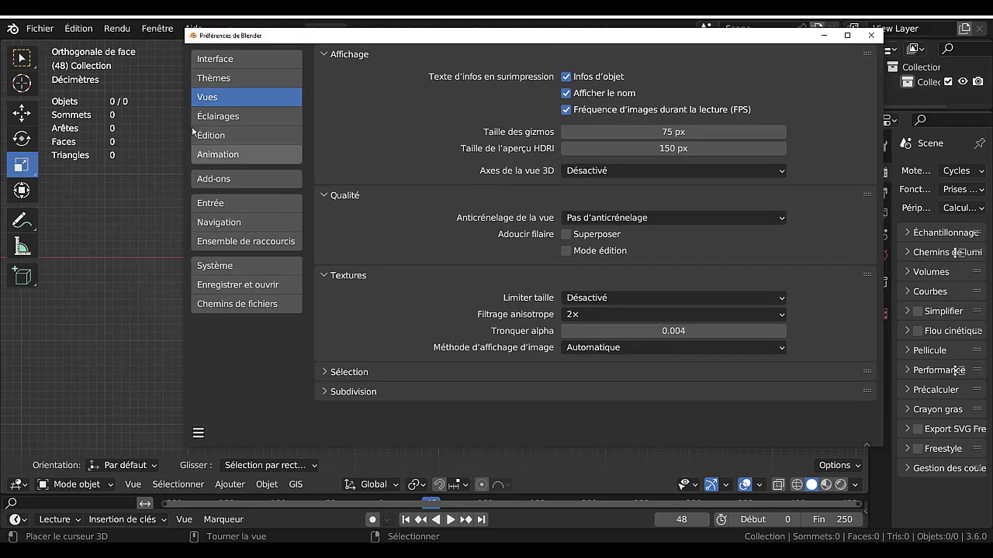
# Move the preferences window aside, add a cube mesh to the scene and activate the 3D cursor tool
pyautogui.moveTo(480, 42); pyautogui.dragTo(755, 57)
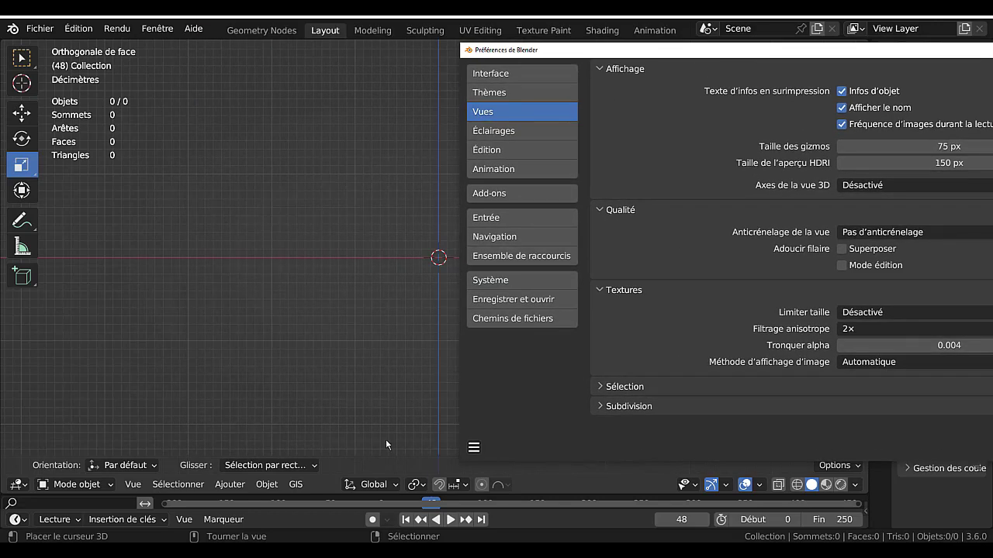
pyautogui.click(227, 485)
pyautogui.moveTo(250, 468)
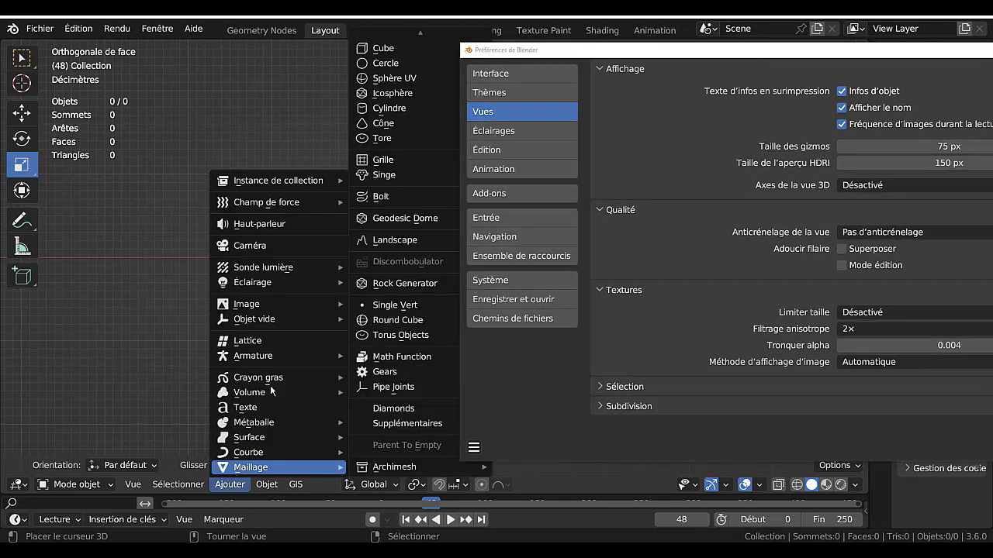
pyautogui.click(373, 48)
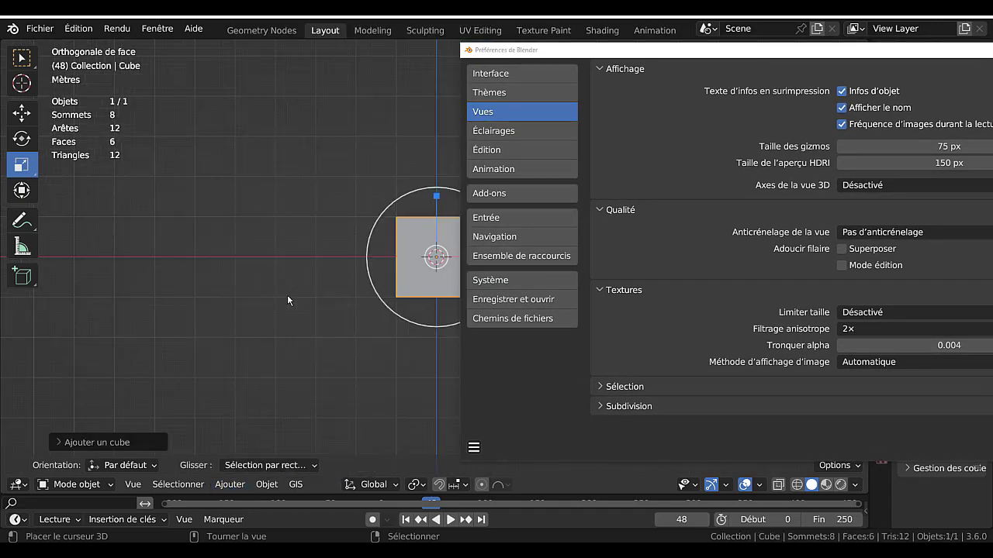
pyautogui.moveTo(287, 295); pyautogui.dragTo(159, 306, button='middle')
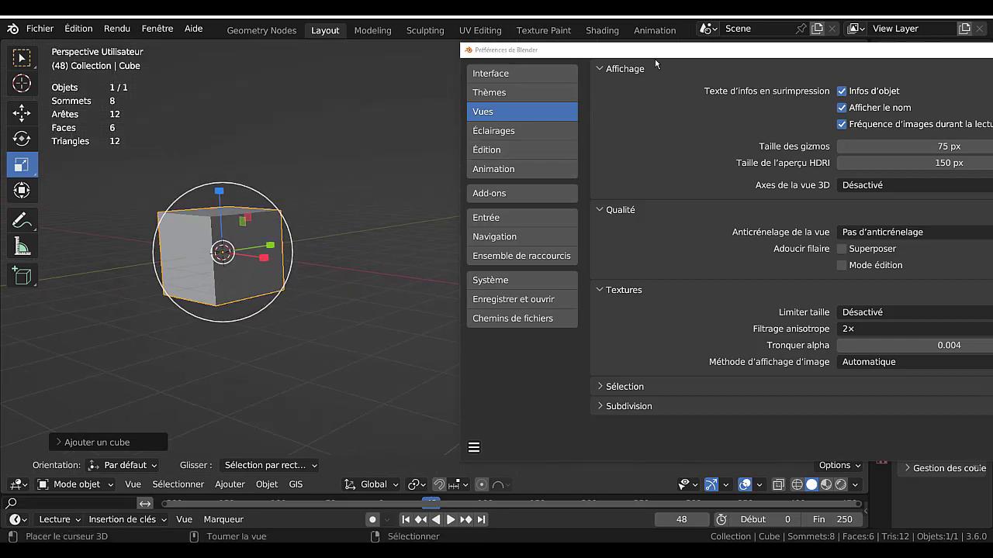
pyautogui.moveTo(679, 55); pyautogui.dragTo(527, 70)
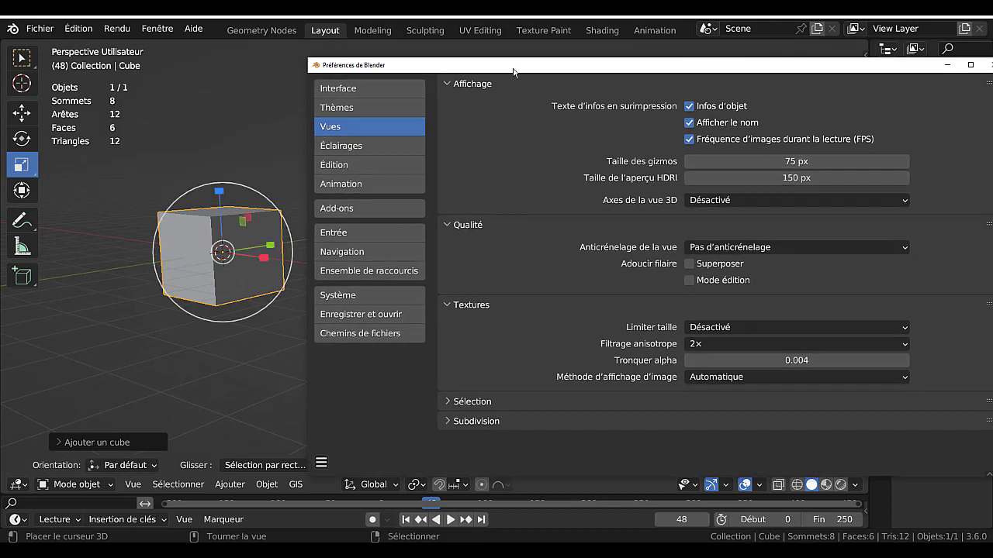
pyautogui.click(22, 83)
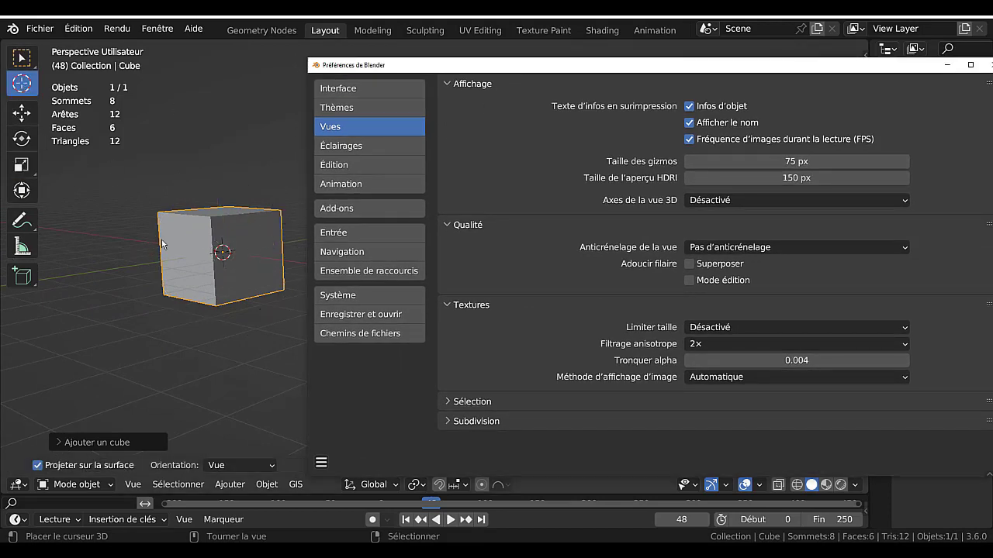
# Toggle the Infos d'objet overlay text off and on several times, leaving it enabled
pyautogui.click(689, 106)
pyautogui.click(689, 106)
pyautogui.click(689, 106)
pyautogui.click(690, 106)
pyautogui.click(689, 106)
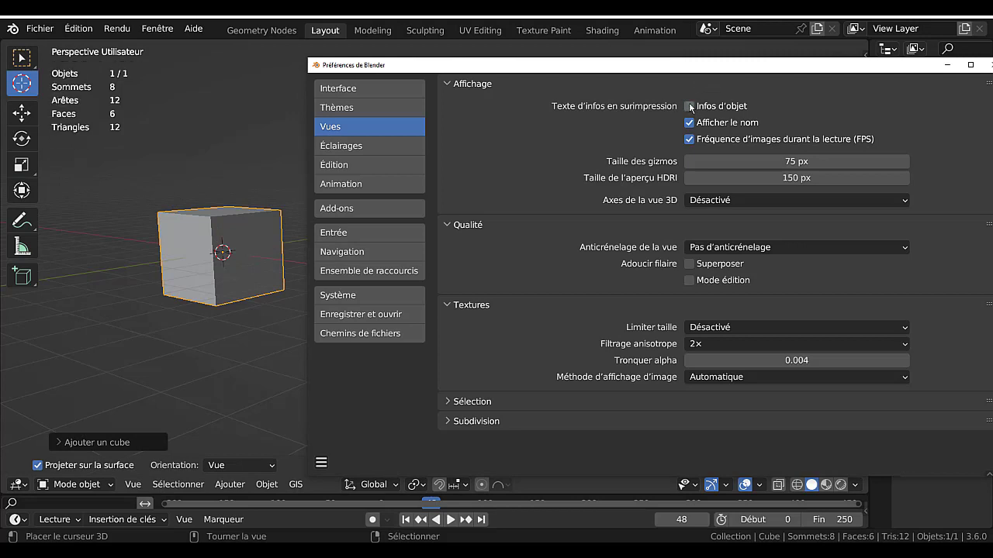
pyautogui.click(690, 106)
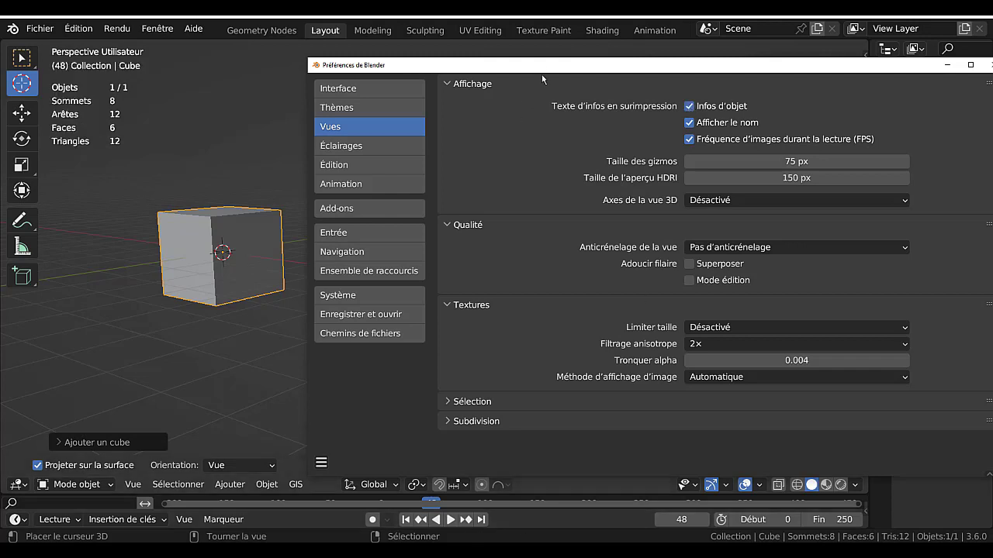
# Enlarge the timeline area, start and stop playback, and leave the playhead at frame 0
pyautogui.moveTo(542, 73); pyautogui.dragTo(697, 31)
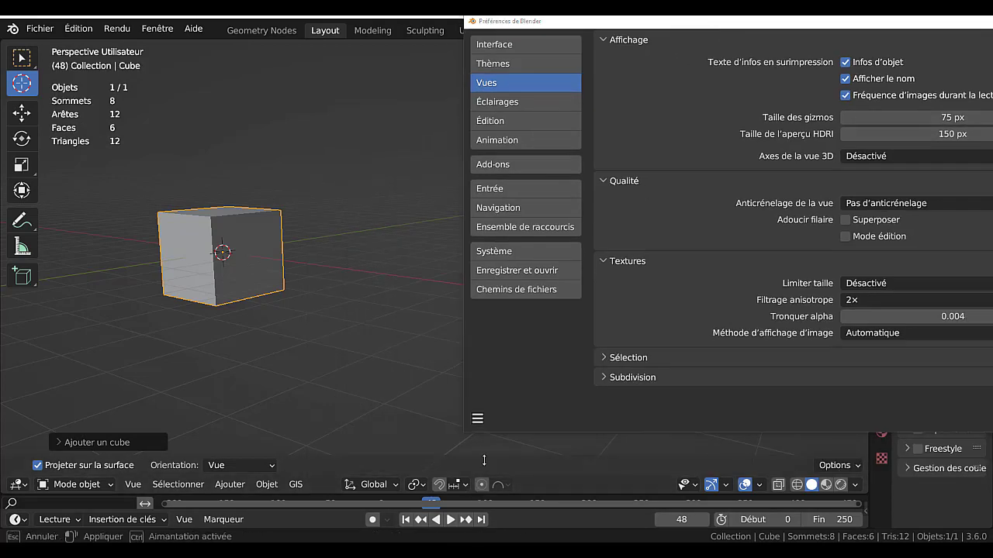
pyautogui.moveTo(484, 461); pyautogui.dragTo(310, 415)
pyautogui.hotkey('shift', 'ctrl', 'space')
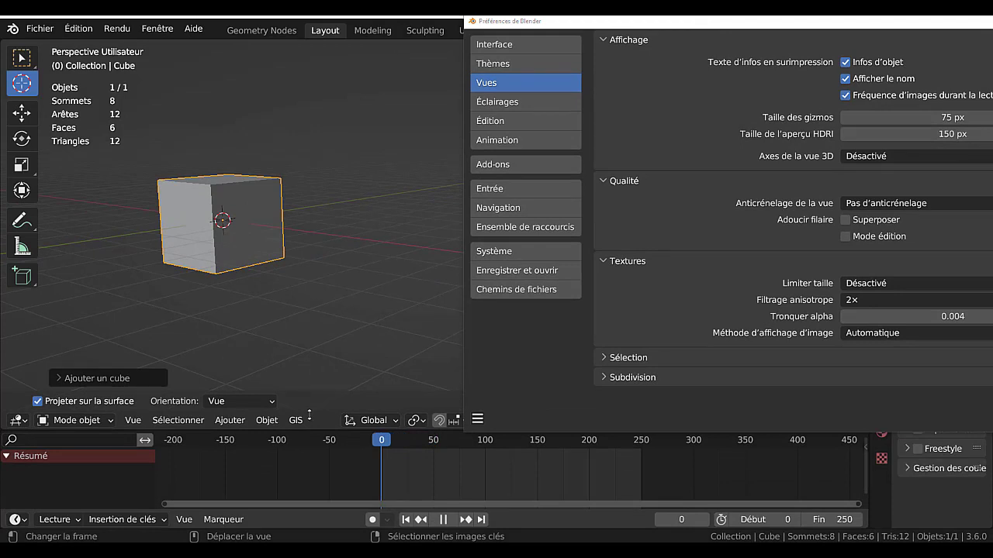
pyautogui.press('space')
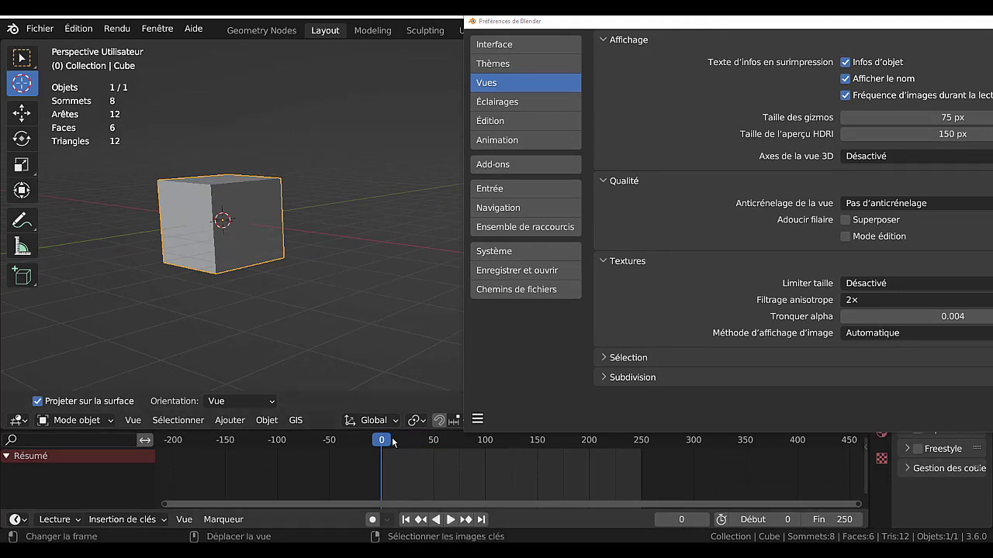
pyautogui.moveTo(388, 439); pyautogui.dragTo(369, 452)
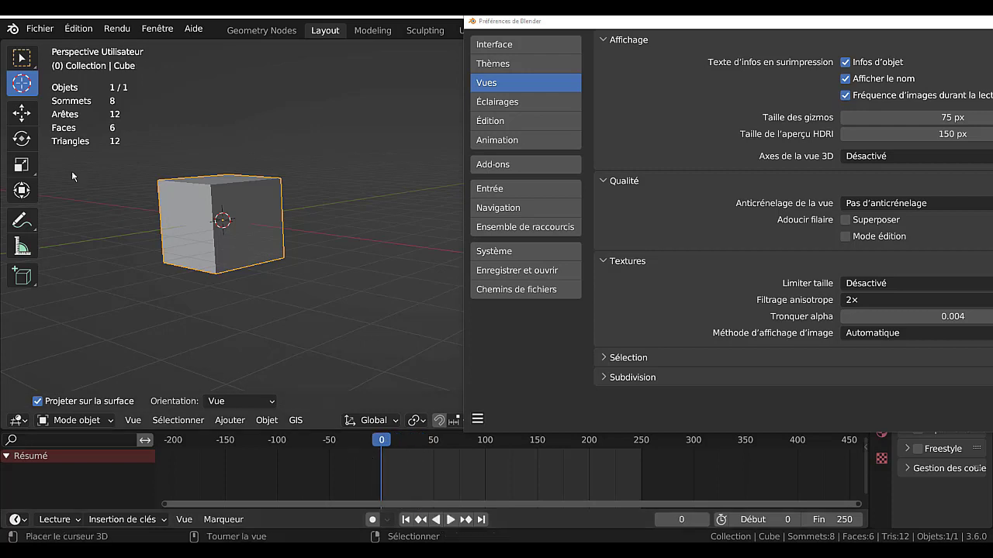
# Disable Infos d'objet, try to scrub the timeline, and enable Infos d'objet again
pyautogui.click(845, 62)
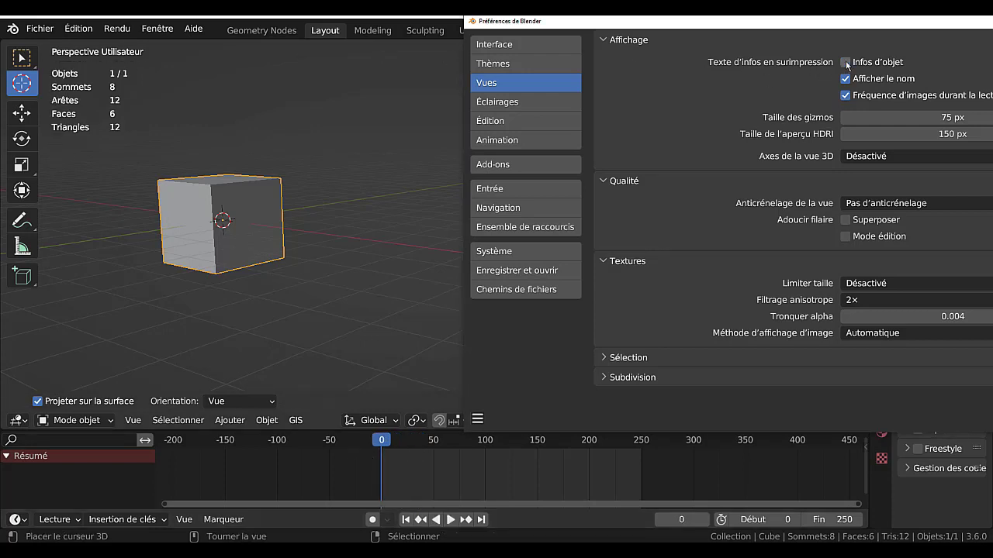
pyautogui.moveTo(380, 448); pyautogui.dragTo(326, 444)
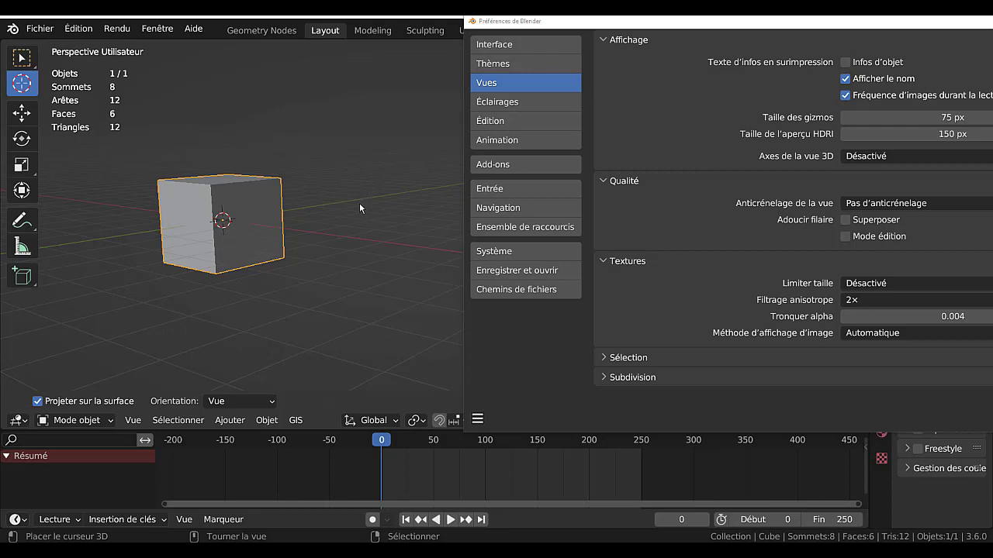
pyautogui.moveTo(660, 21); pyautogui.dragTo(527, 28)
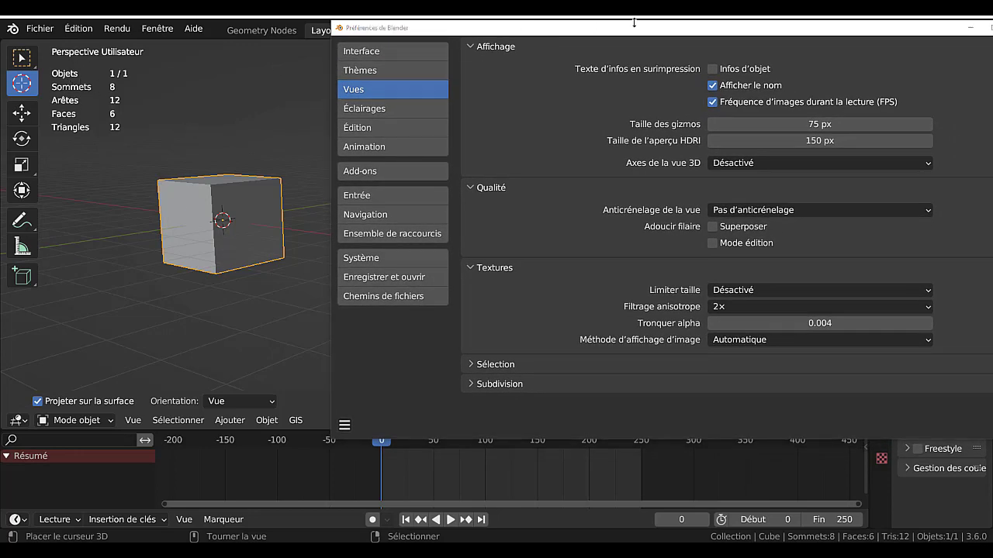
pyautogui.click(711, 69)
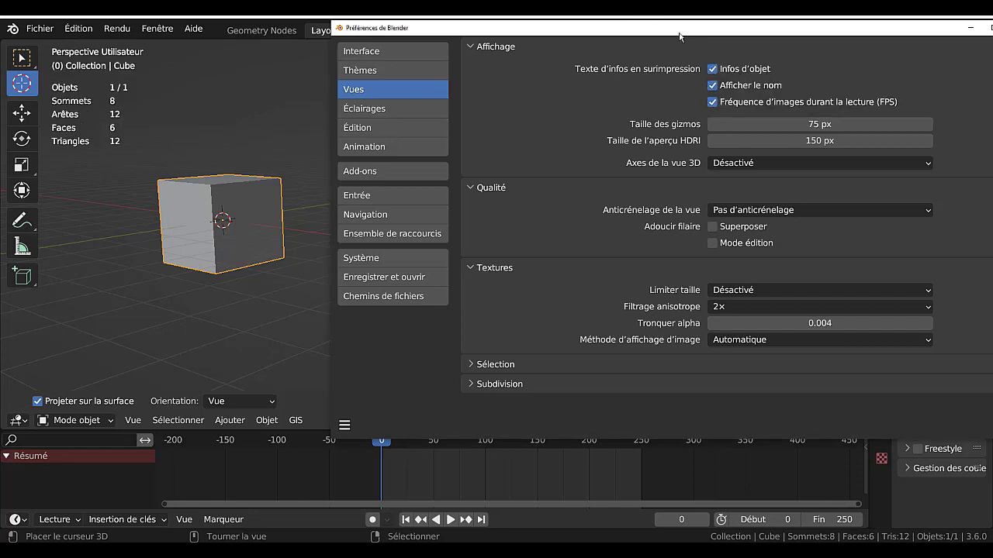
# Turn the Afficher le nom overlay text off and back on
pyautogui.moveTo(682, 35)
pyautogui.mouseDown()
pyautogui.moveTo(640, 30)
pyautogui.moveTo(672, 31)
pyautogui.mouseUp()
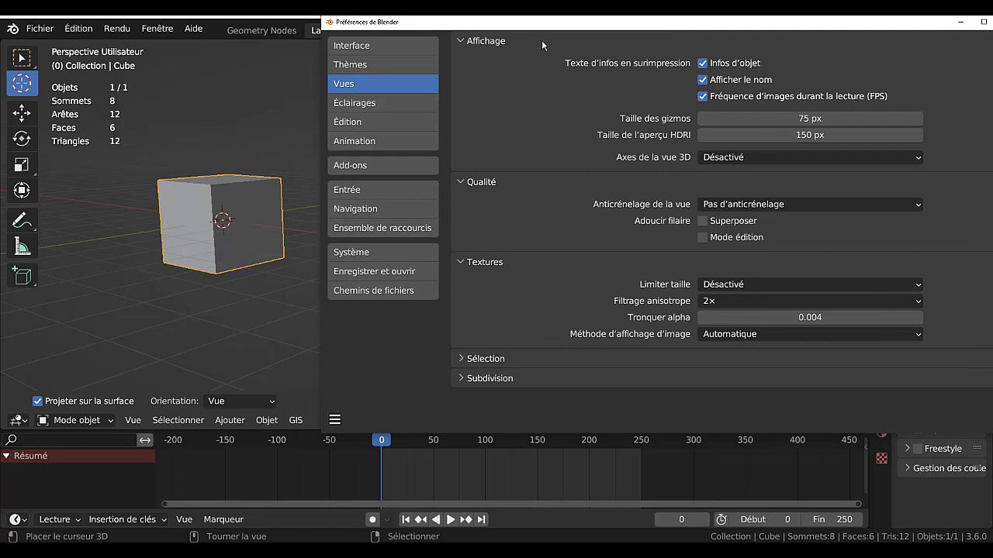
pyautogui.moveTo(555, 28); pyautogui.dragTo(600, 44)
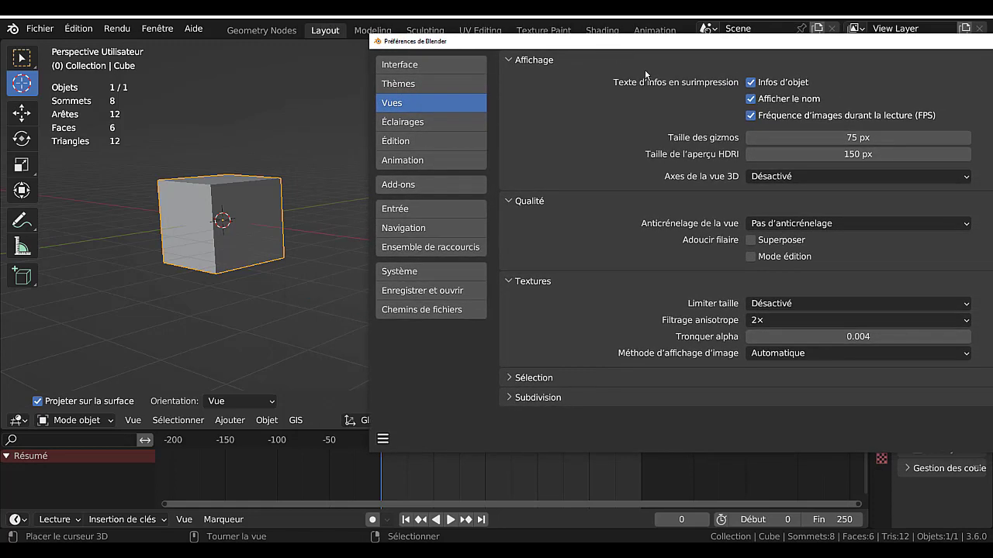
pyautogui.click(750, 98)
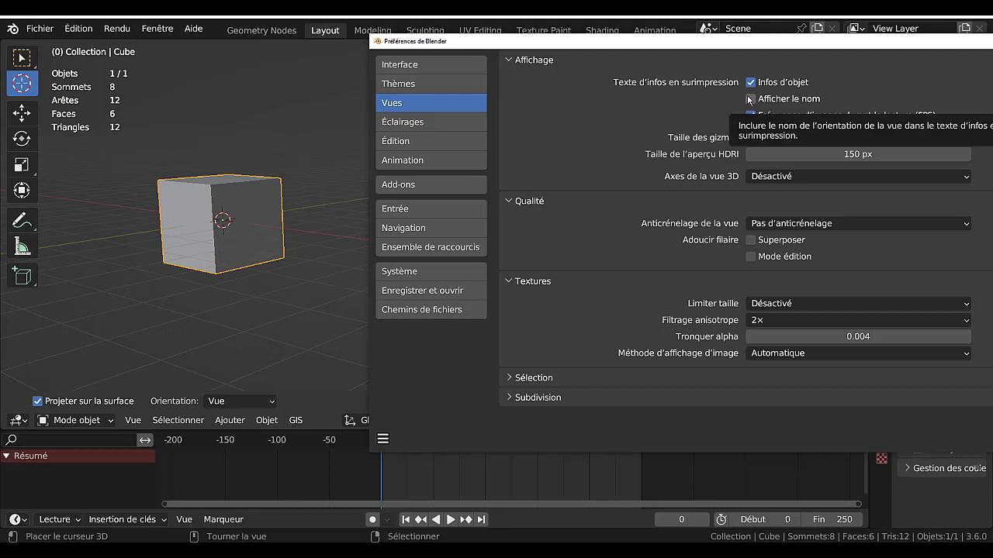
pyautogui.click(761, 98)
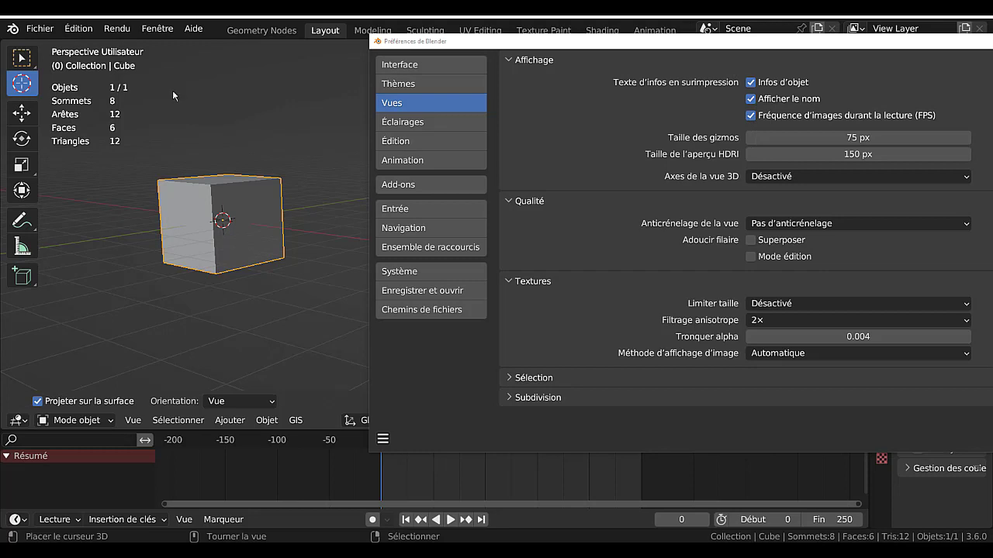
# Switch to the front orthographic view, place the 3D cursor beside the view name and return to perspective
pyautogui.press('KP_1')
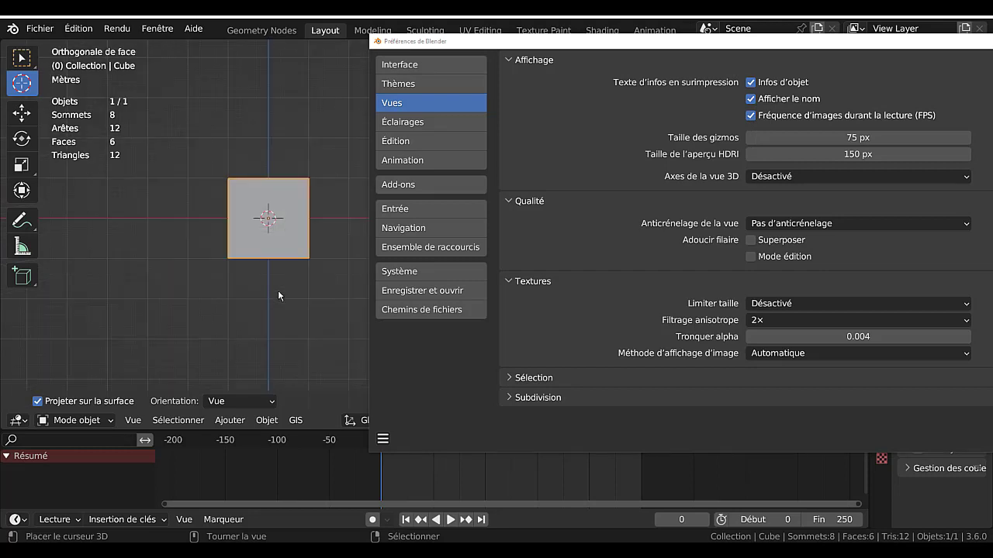
pyautogui.click(146, 51)
pyautogui.moveTo(84, 243); pyautogui.dragTo(132, 293, button='middle')
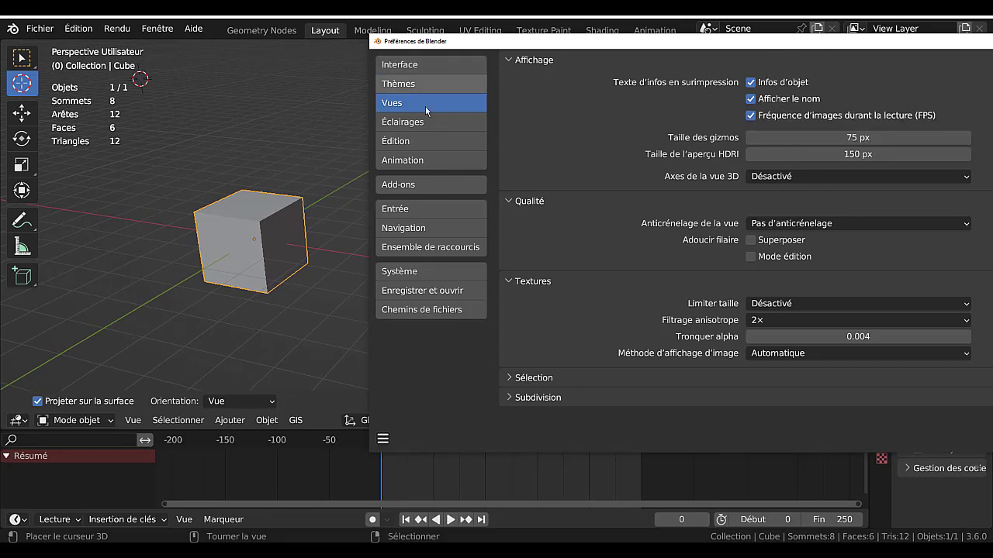
# Reposition the preferences window and minimize it to uncover the viewport
pyautogui.moveTo(760, 51); pyautogui.dragTo(737, 37)
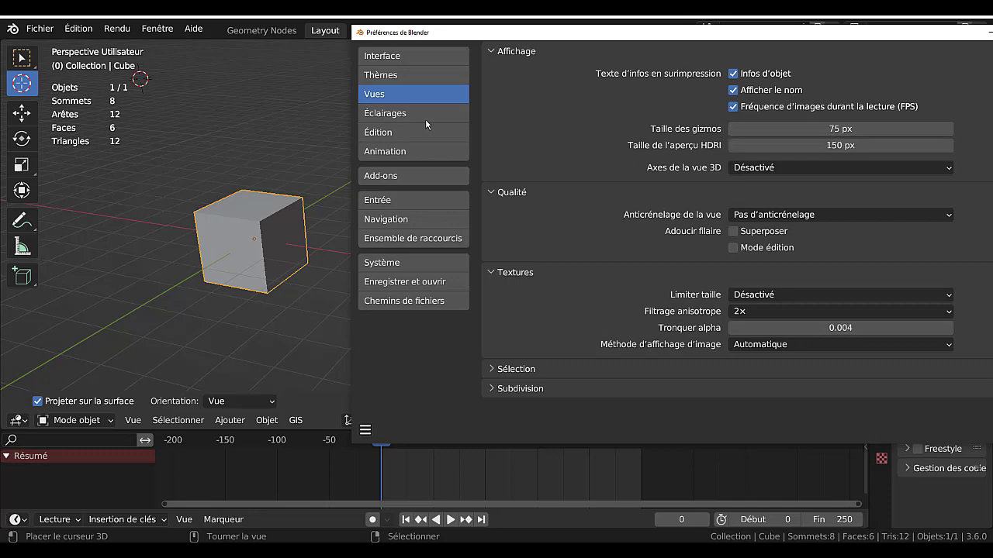
pyautogui.moveTo(681, 33); pyautogui.dragTo(562, 65)
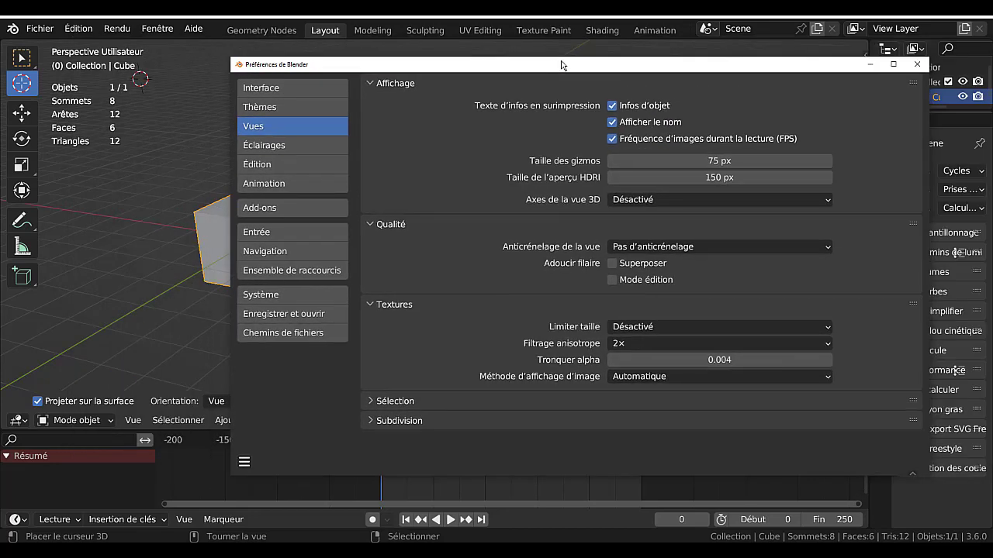
pyautogui.click(869, 65)
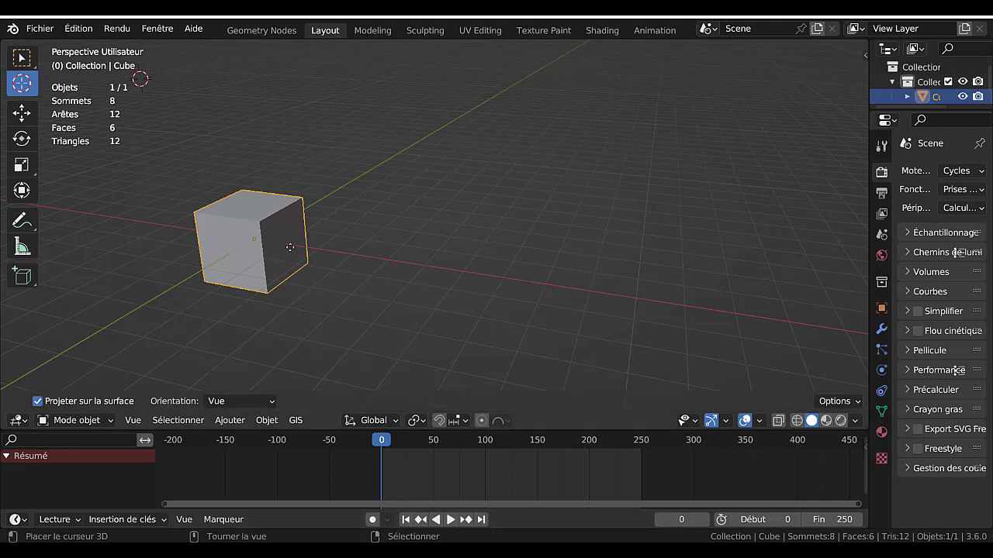
# Move the cube freely above the red axis and insert a Position, rotation et échelle keyframe at frame 0
pyautogui.press('g')
pyautogui.click(479, 214)
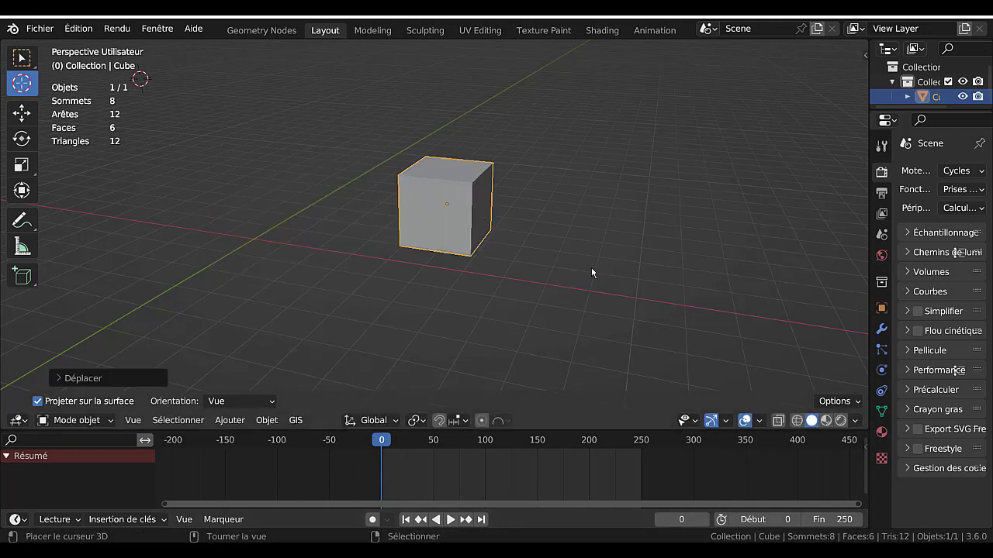
pyautogui.press('i')
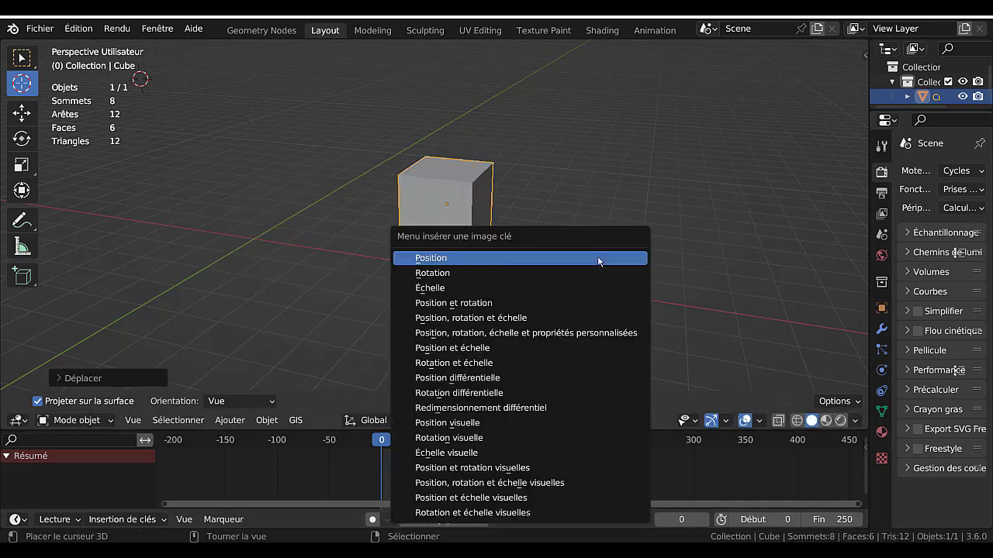
pyautogui.click(455, 325)
# At frame 250, enable automatic keyframing and rotate the cube freely in trackball mode to record the second keyframe
pyautogui.moveTo(380, 448); pyautogui.dragTo(640, 447)
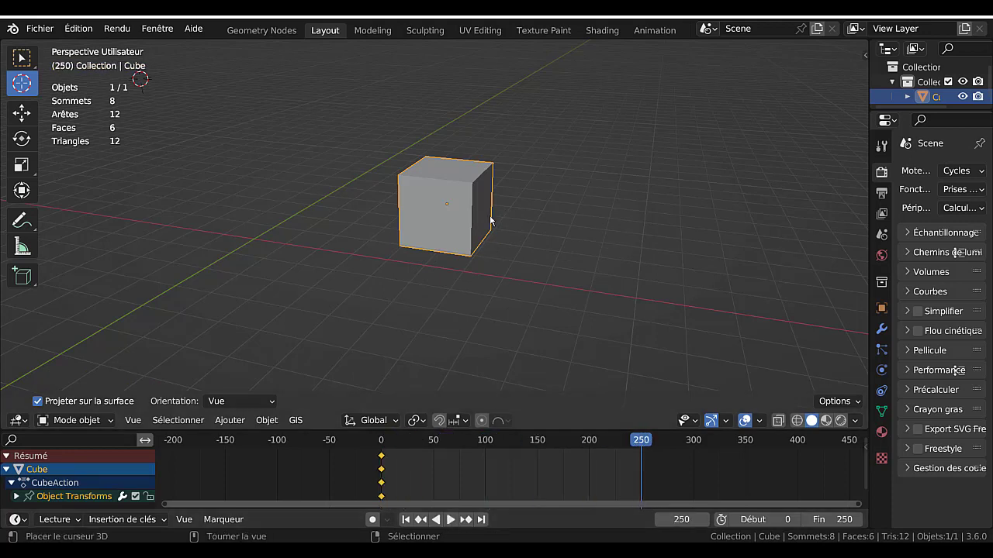
pyautogui.click(373, 521)
pyautogui.press('r')
pyautogui.press('r')
pyautogui.click(605, 349)
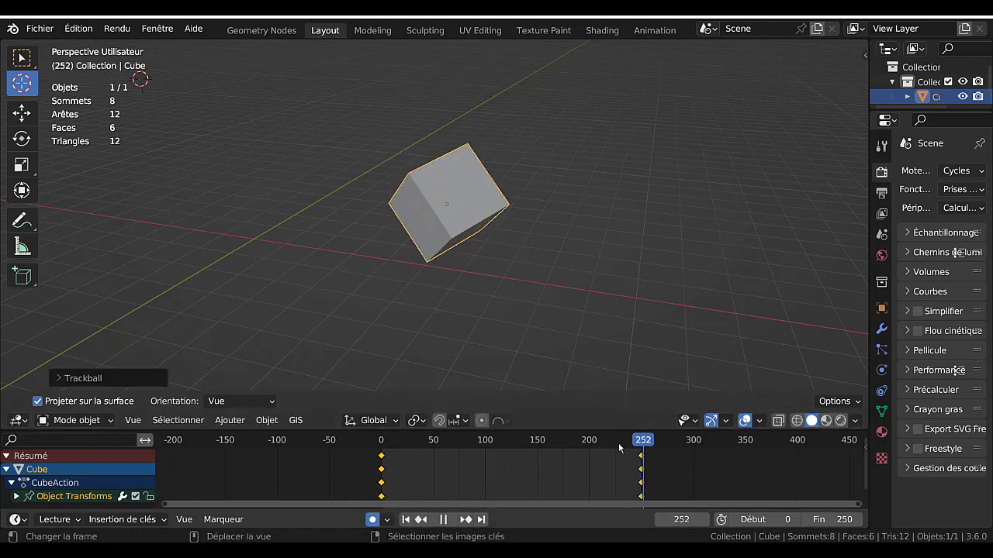
# Return to frame 0 and play the cube's animation
pyautogui.moveTo(618, 442); pyautogui.dragTo(381, 440)
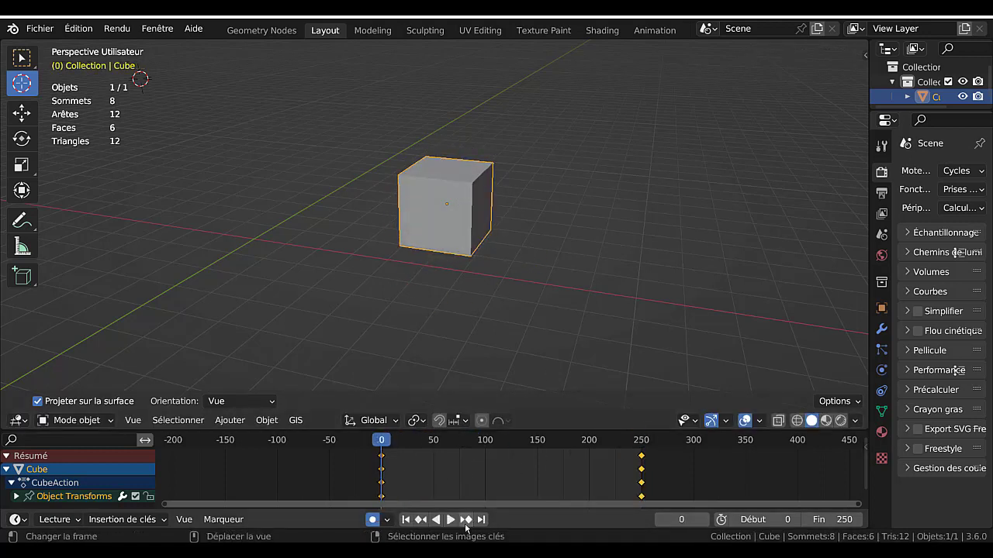
pyautogui.press('space')
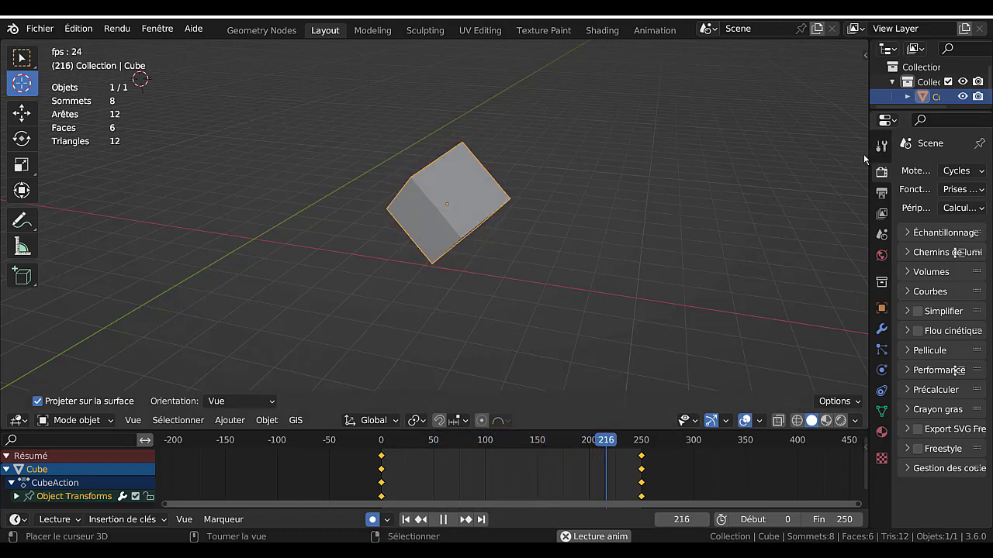
# Widen the properties editor and set the output Fréquence d'images to 240 fps during playback
pyautogui.moveTo(868, 154); pyautogui.dragTo(598, 182)
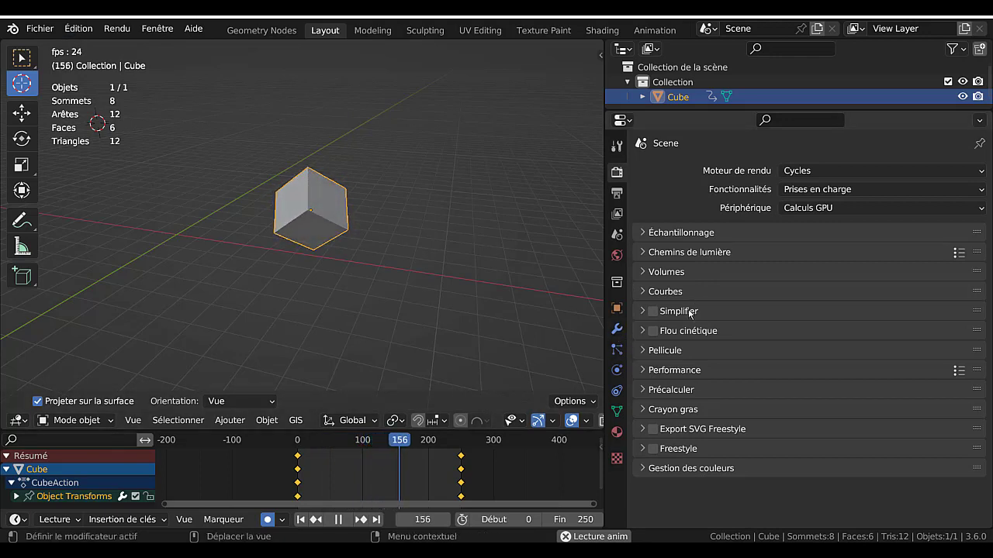
pyautogui.click(617, 193)
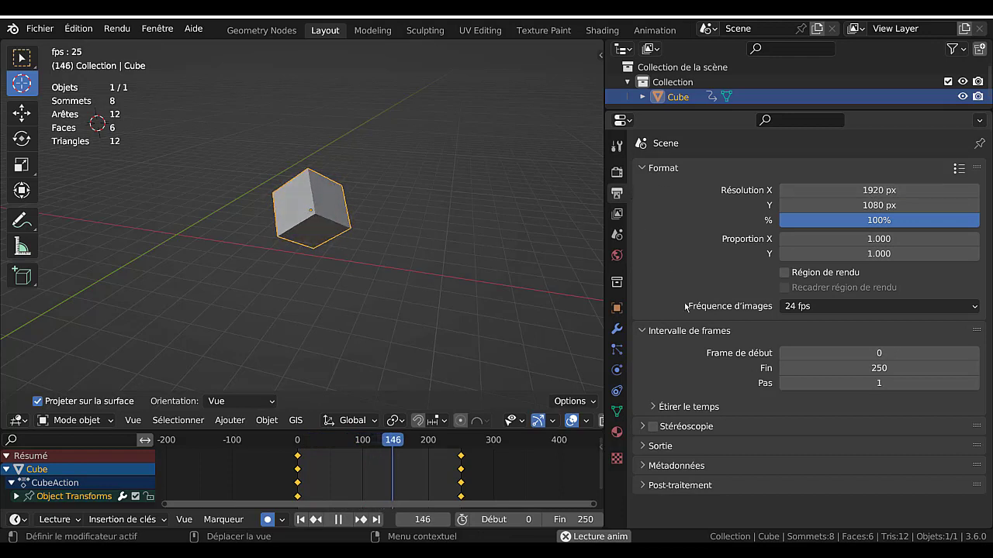
pyautogui.click(843, 306)
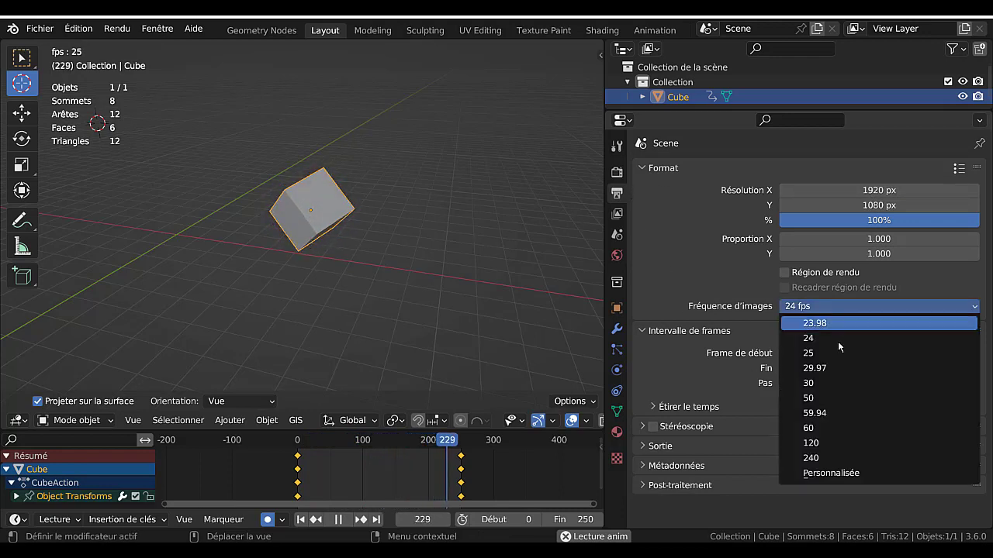
pyautogui.click(833, 458)
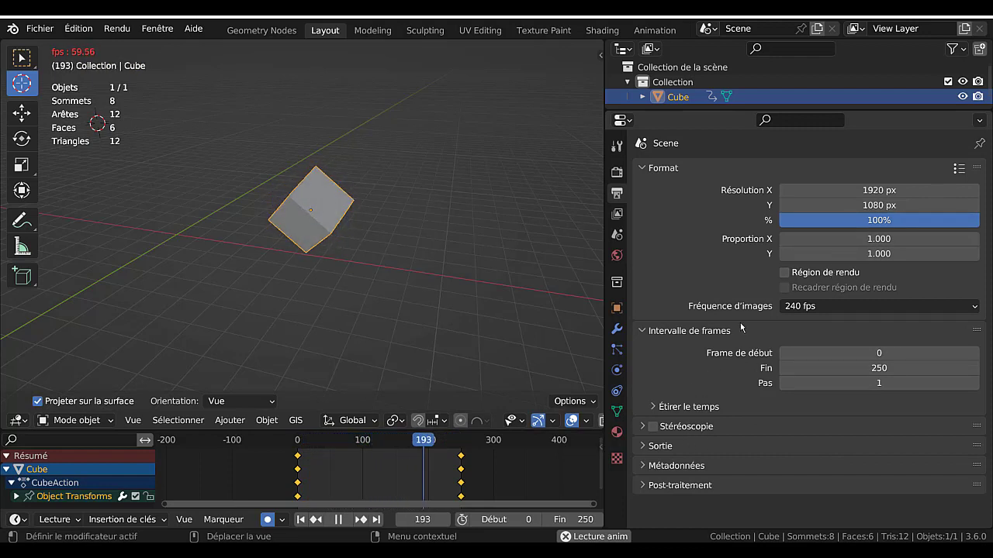
# Set the output Fréquence d'images to 30 fps and narrow the properties editor to enlarge the viewport
pyautogui.click(831, 306)
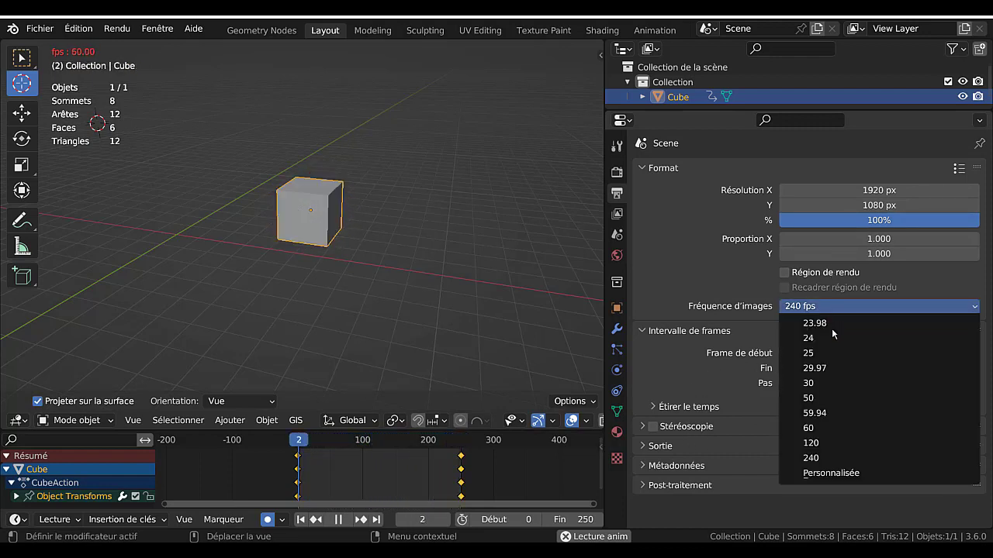
pyautogui.click(833, 384)
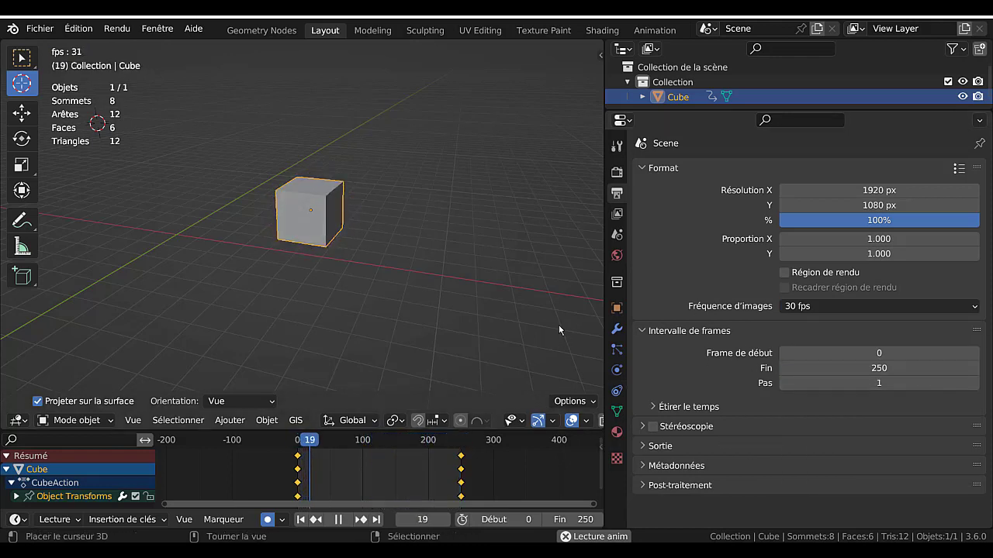
pyautogui.moveTo(603, 265); pyautogui.dragTo(835, 265)
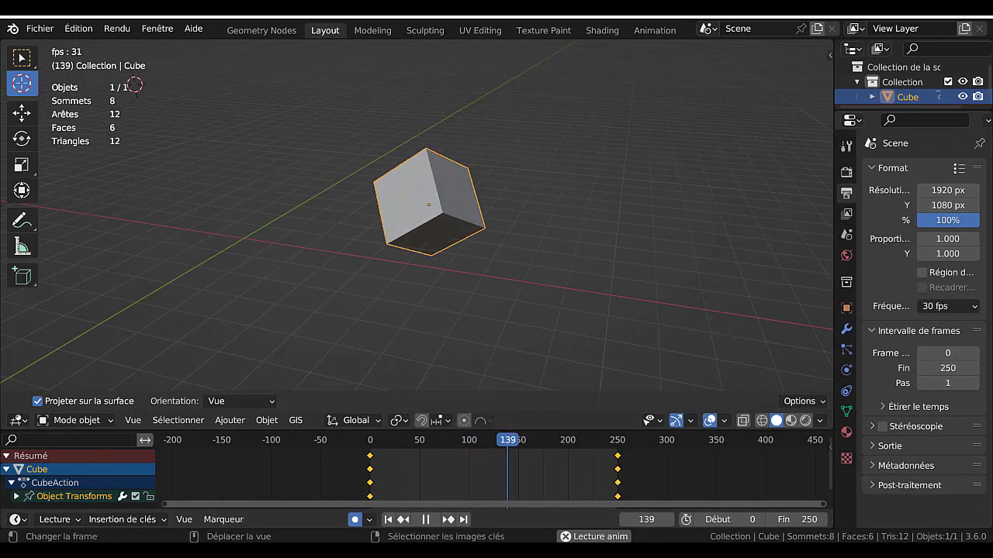
# Bring the preferences window back up, stop the animation playback and turn off automatic keyframing
pyautogui.click(568, 497)
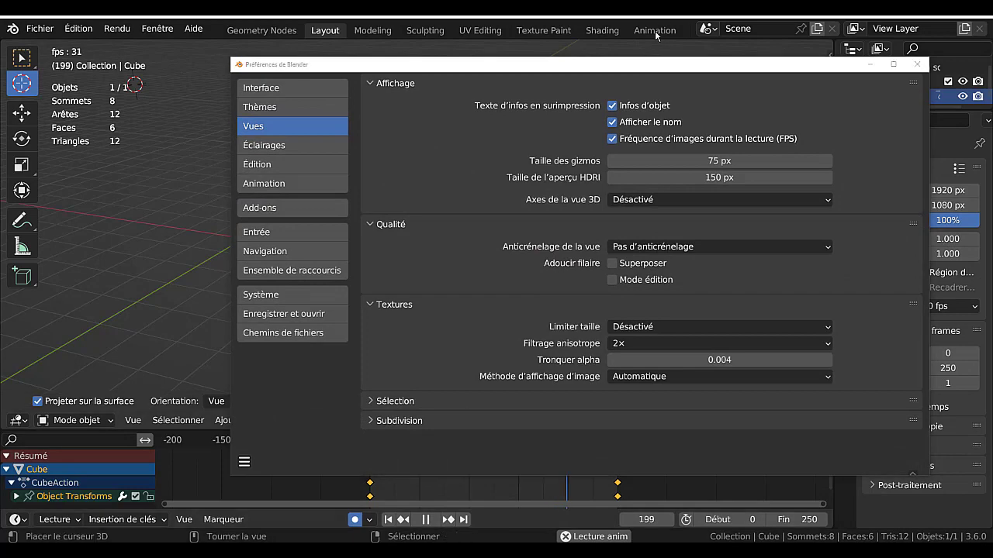
pyautogui.moveTo(657, 65); pyautogui.dragTo(556, 40)
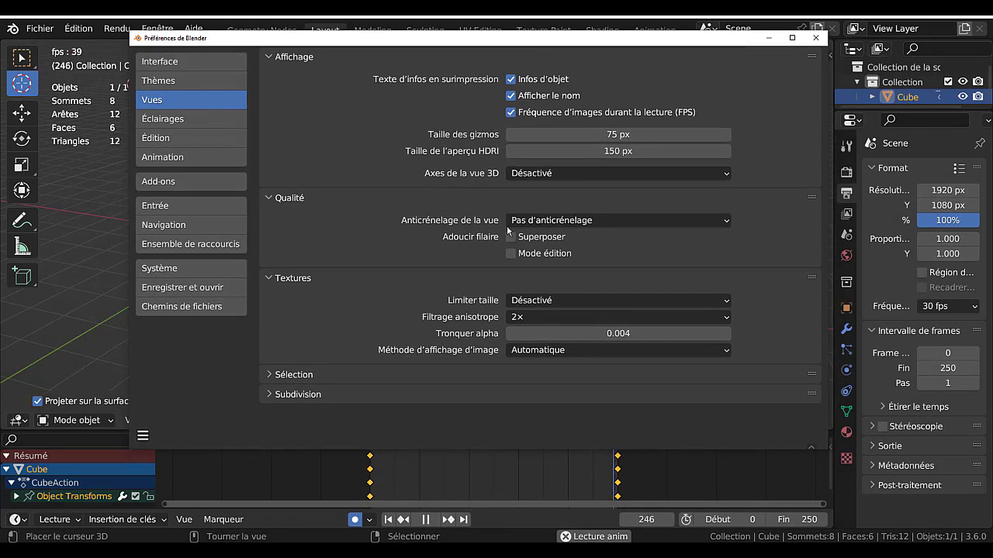
pyautogui.click(418, 523)
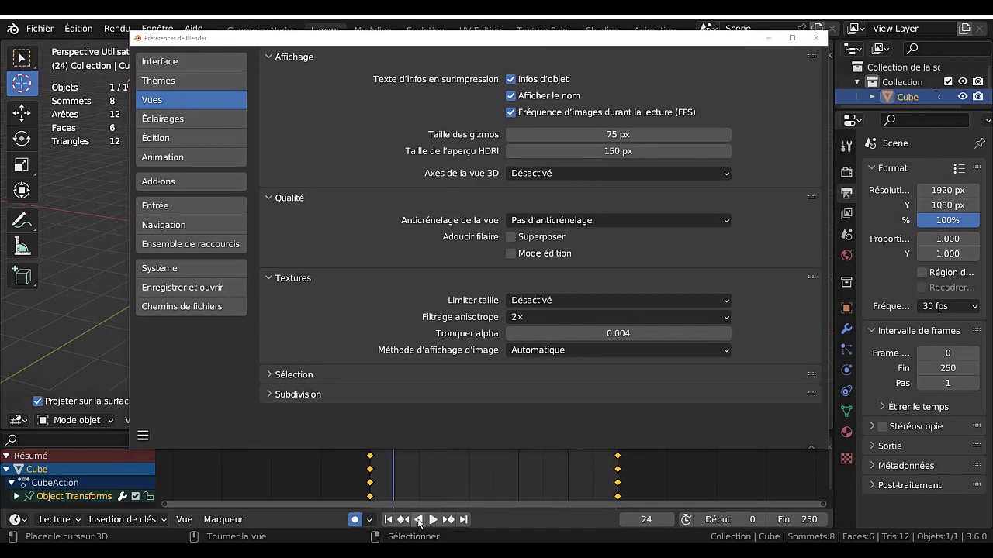
pyautogui.click(354, 520)
# Reposition the preferences window so that the cube is partly uncovered in the viewport
pyautogui.moveTo(476, 42); pyautogui.dragTo(458, 48)
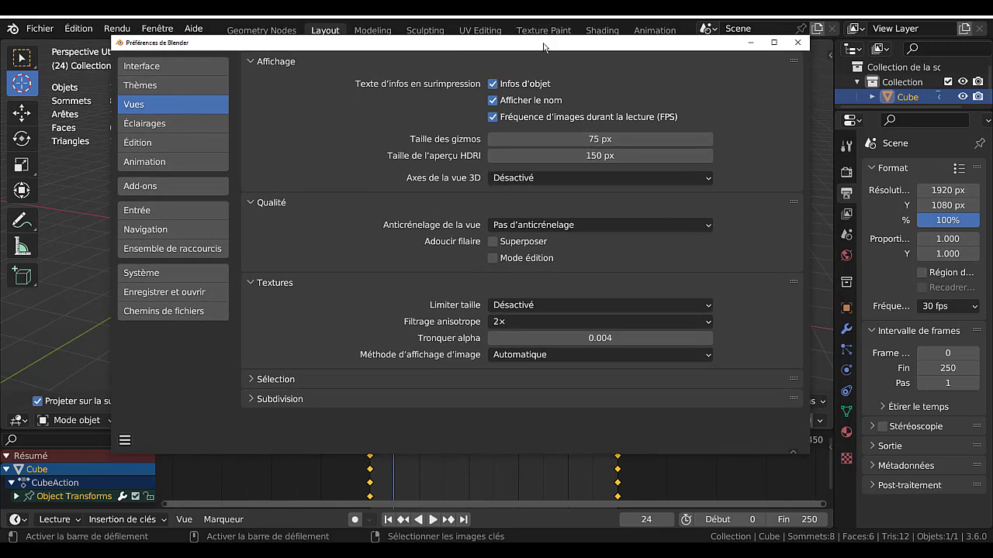
pyautogui.moveTo(541, 47); pyautogui.dragTo(455, 40)
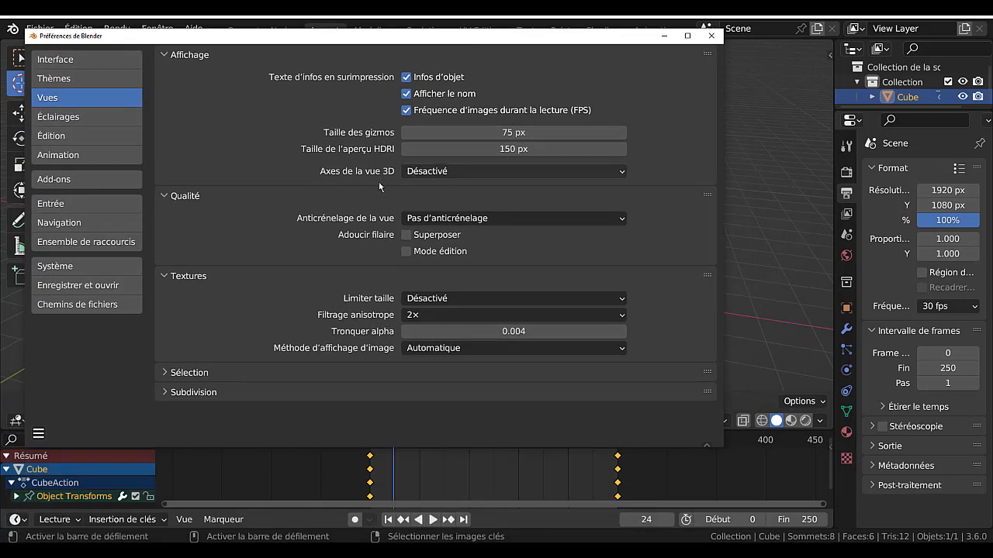
pyautogui.click(496, 133)
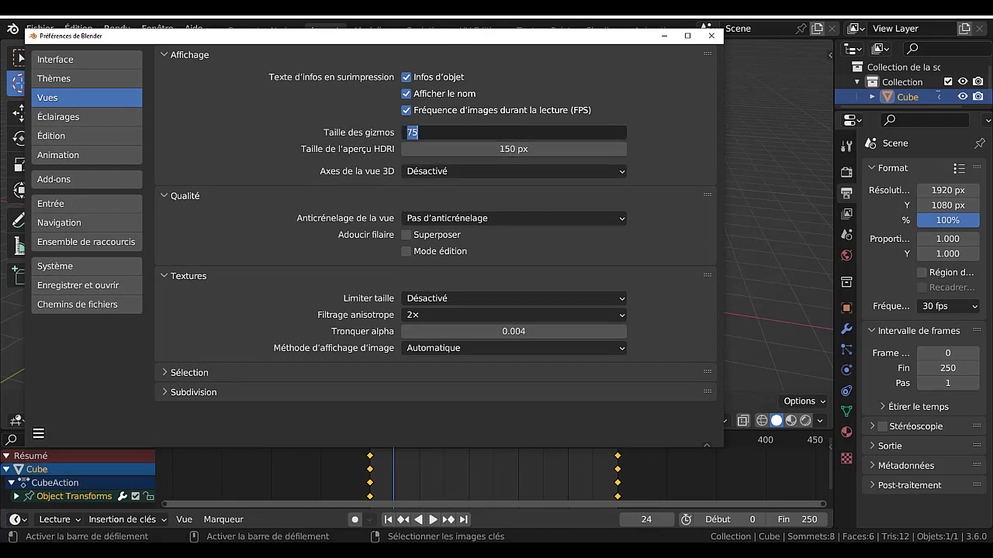
pyautogui.doubleClick(463, 42)
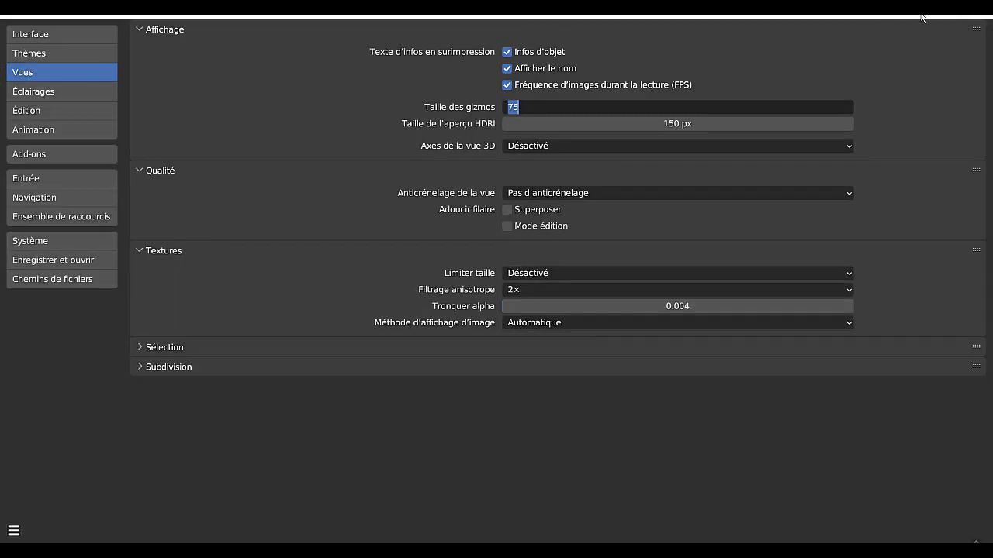
pyautogui.click(959, 16)
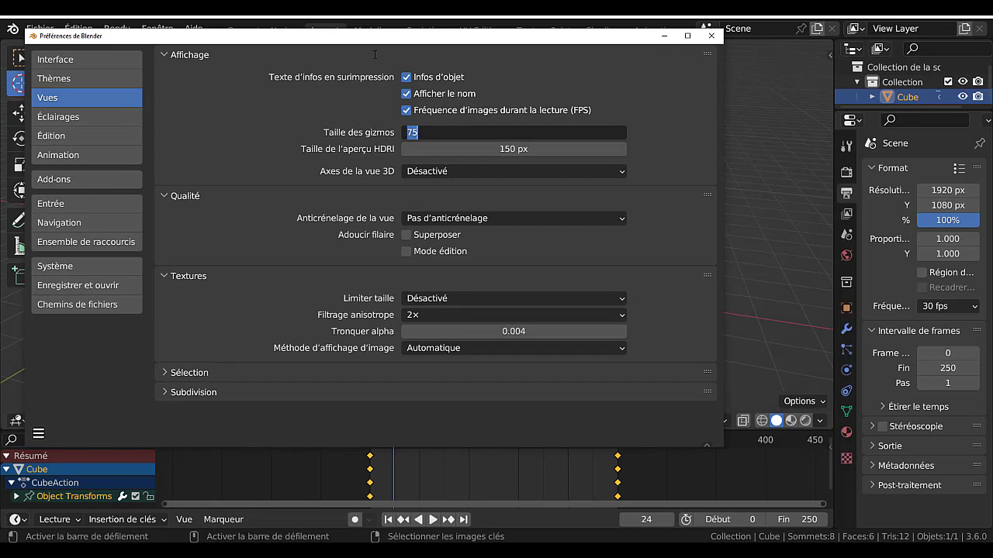
pyautogui.moveTo(382, 42); pyautogui.dragTo(814, 52)
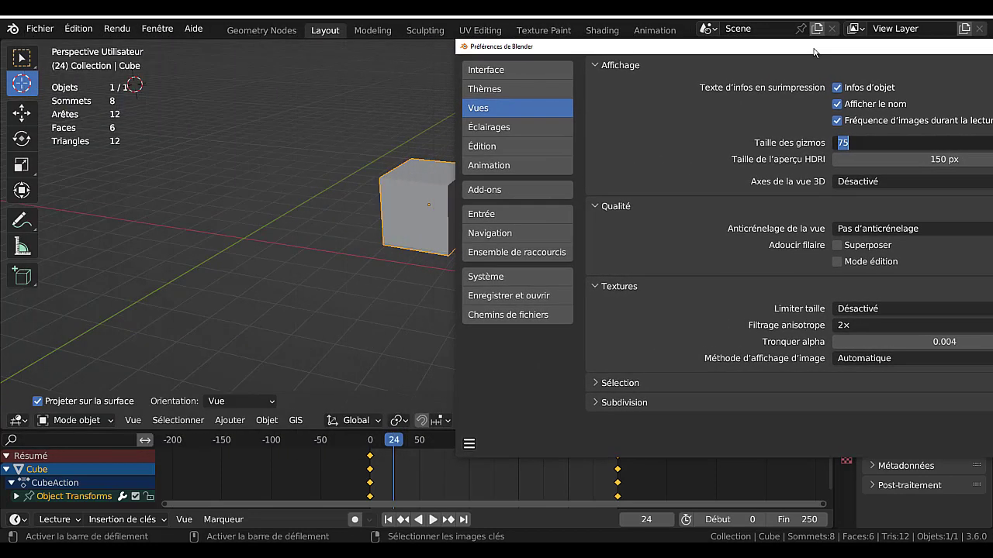
# Activate the Move tool and shift the cube slightly along the X axis with its gizmo
pyautogui.moveTo(285, 242); pyautogui.dragTo(228, 267, button='middle')
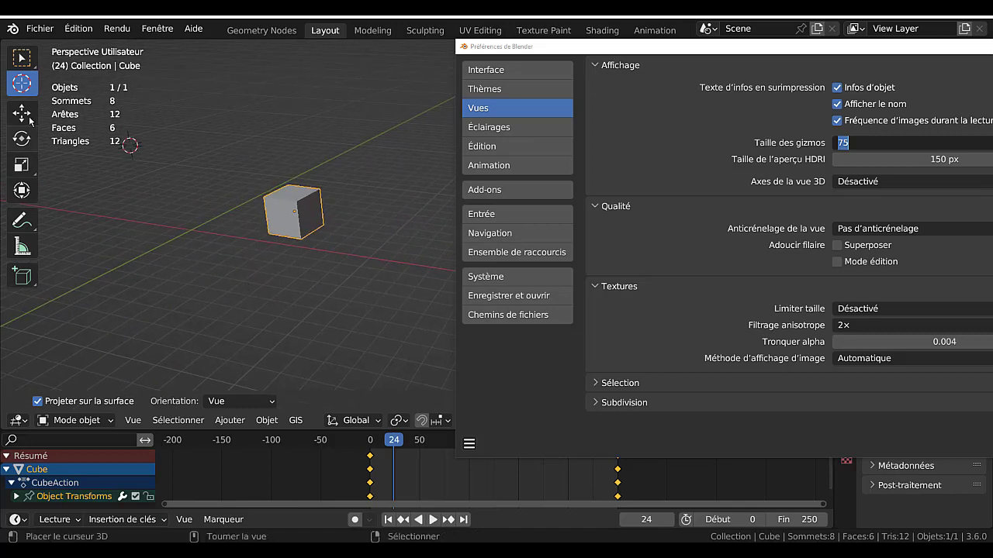
pyautogui.click(21, 113)
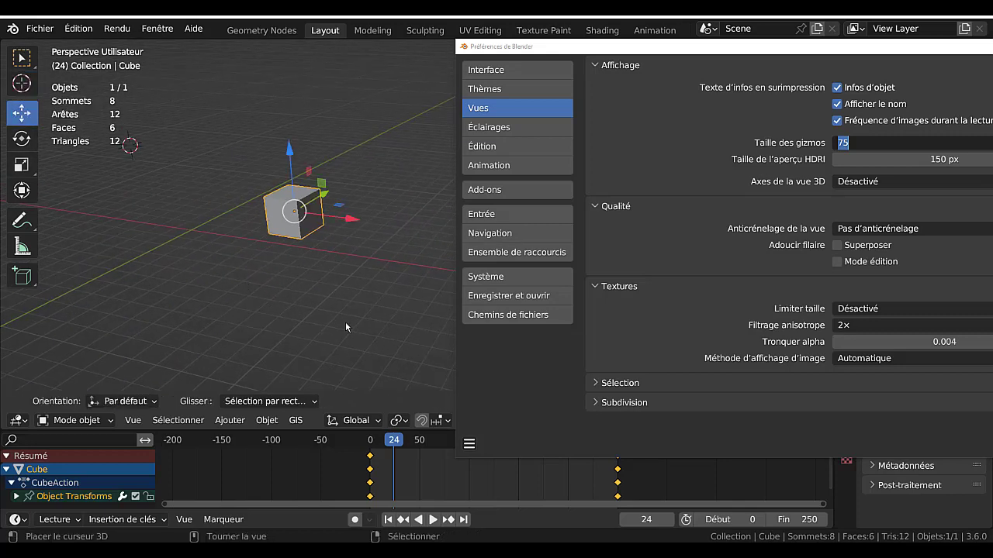
pyautogui.moveTo(345, 321); pyautogui.dragTo(231, 216, button='middle')
pyautogui.moveTo(839, 49); pyautogui.dragTo(757, 50)
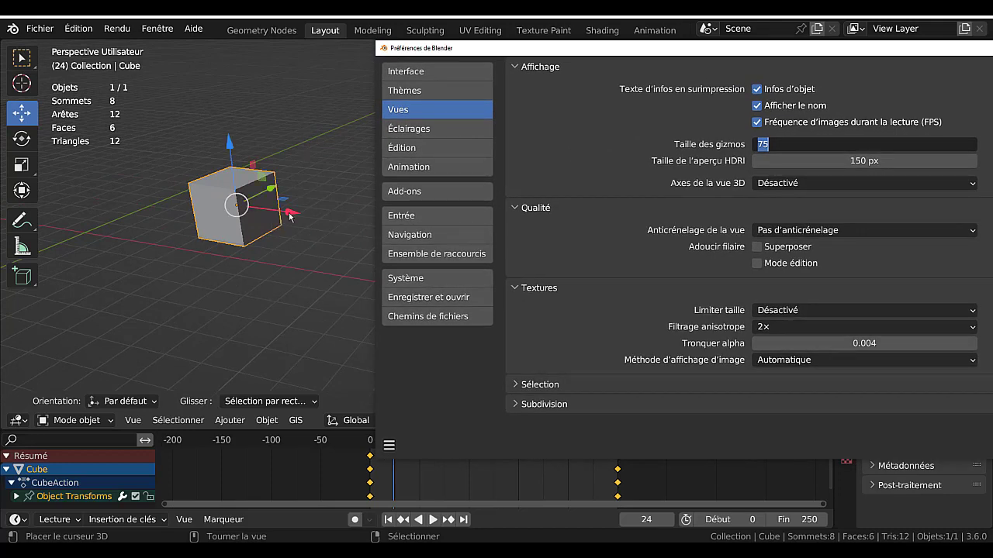
pyautogui.moveTo(296, 217); pyautogui.dragTo(283, 199)
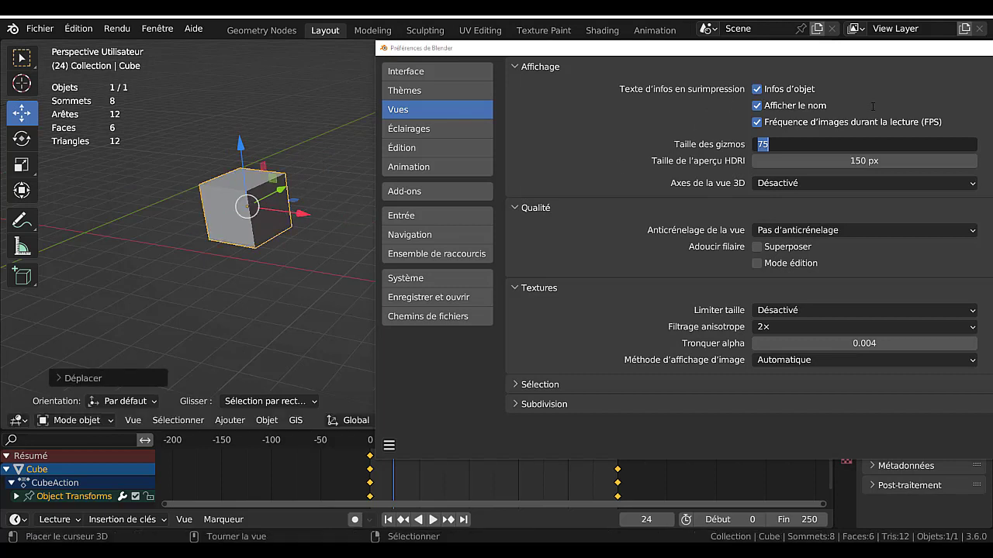
# Try a smaller Taille des gizmos value and reset it to its default
pyautogui.click(810, 144)
pyautogui.click(742, 148)
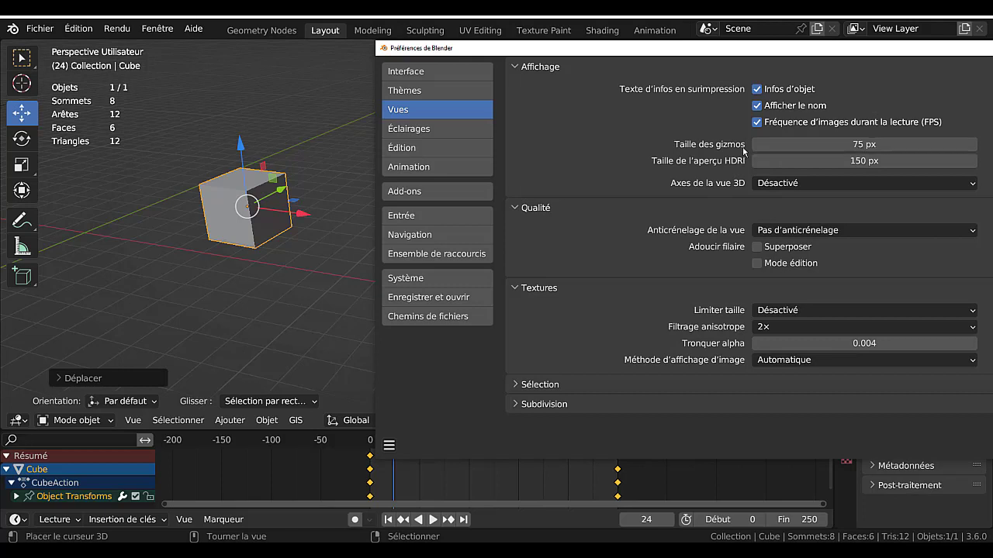
pyautogui.moveTo(798, 145)
pyautogui.mouseDown()
pyautogui.moveTo(962, 145)
pyautogui.moveTo(804, 145)
pyautogui.mouseUp()
pyautogui.rightClick(803, 145)
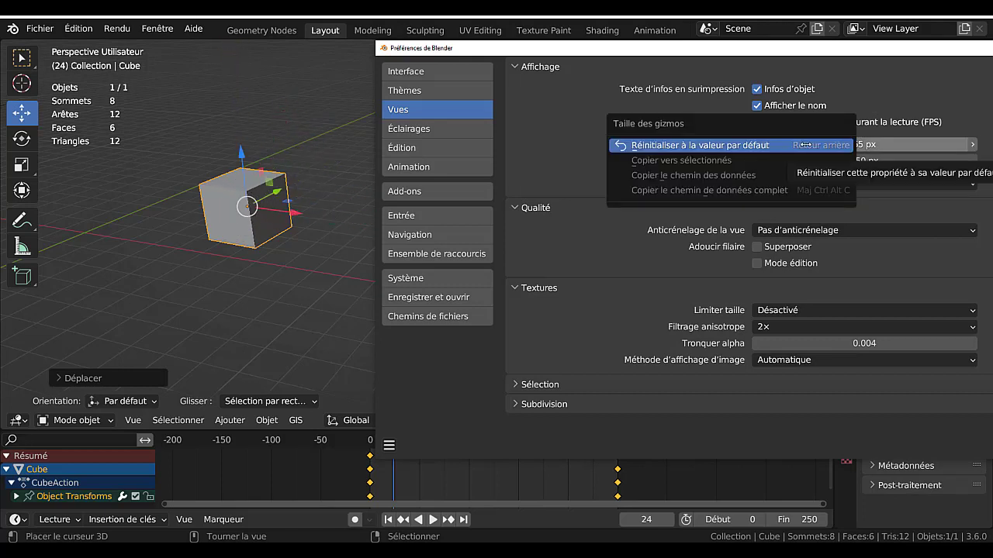
pyautogui.click(690, 145)
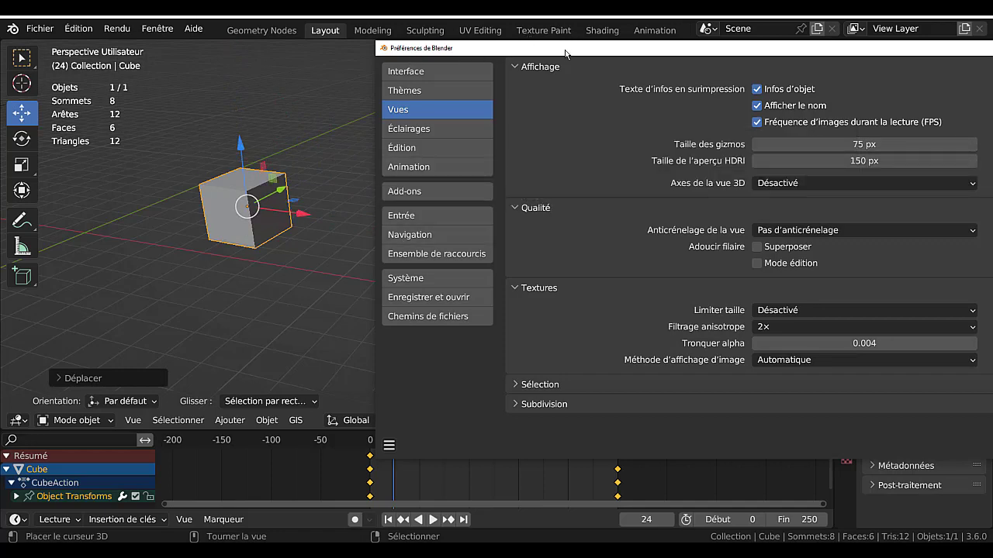
# Lower Taille des gizmos to 63 px and restore the default value
pyautogui.moveTo(565, 51); pyautogui.dragTo(581, 34)
pyautogui.moveTo(930, 127)
pyautogui.mouseDown()
pyautogui.moveTo(981, 127)
pyautogui.moveTo(919, 127)
pyautogui.mouseUp()
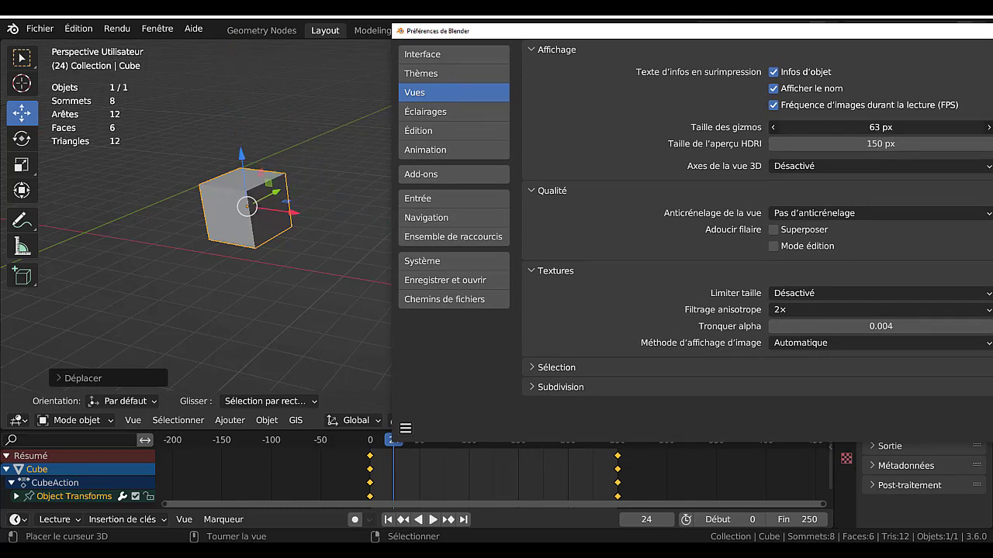
pyautogui.rightClick(864, 127)
pyautogui.click(760, 129)
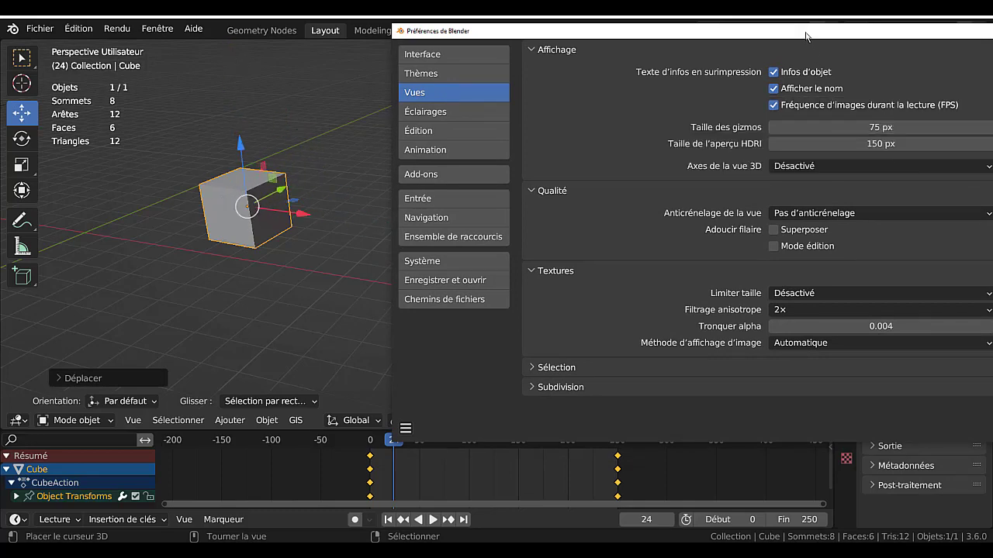
# Switch to the Shading workspace, then move and narrow the preferences window to uncover the HDRI preview spheres
pyautogui.moveTo(760, 31); pyautogui.dragTo(698, 15)
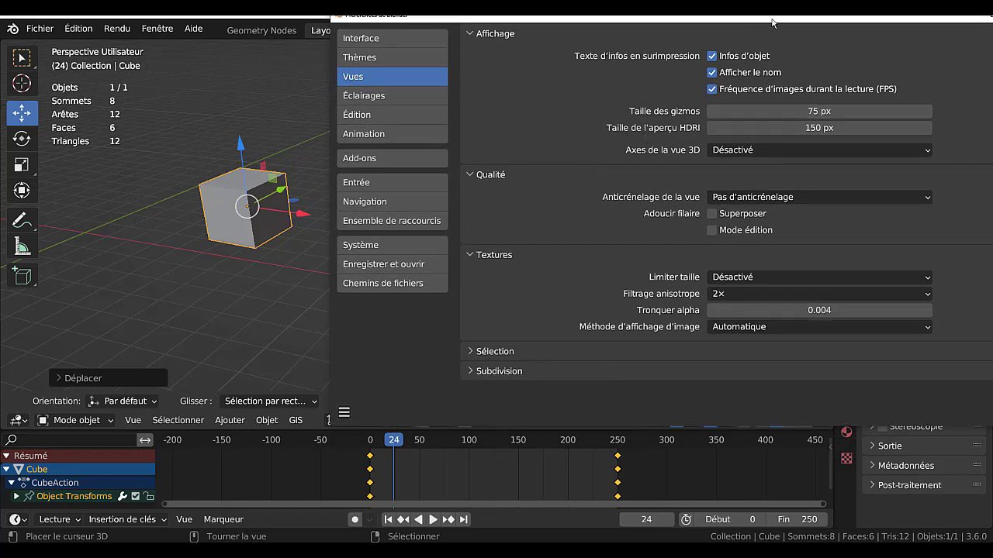
pyautogui.moveTo(772, 23); pyautogui.dragTo(544, 94)
pyautogui.click(598, 34)
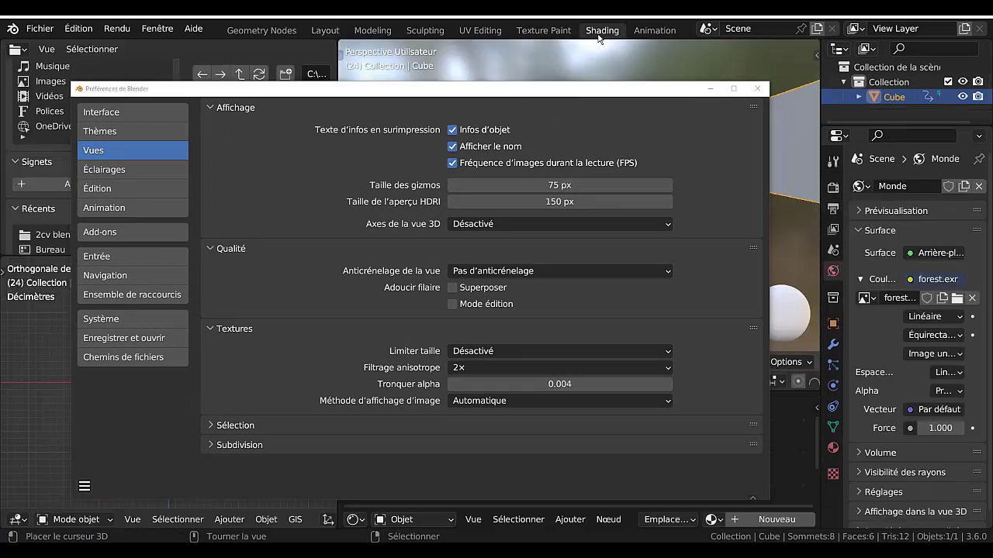
pyautogui.moveTo(616, 92); pyautogui.dragTo(524, 57)
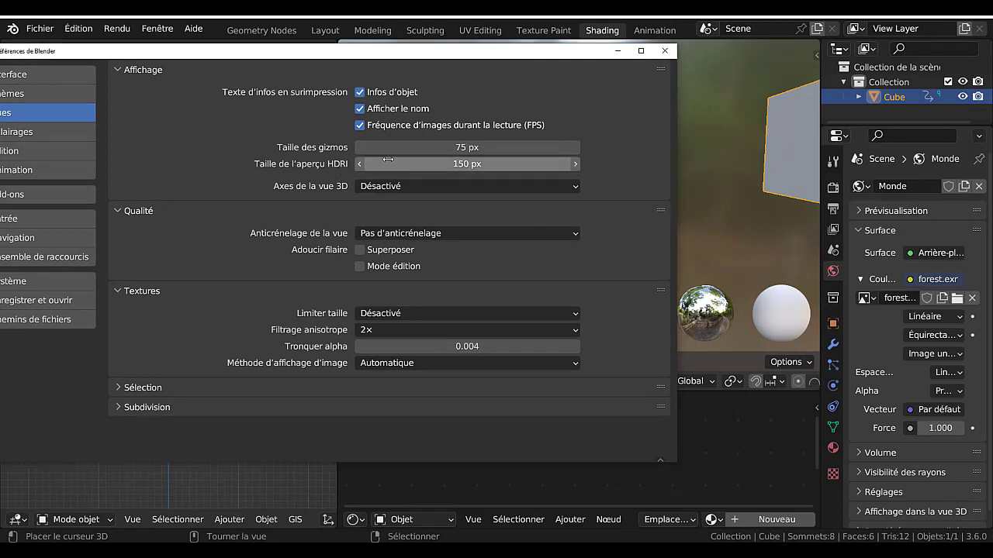
pyautogui.moveTo(677, 179); pyautogui.dragTo(637, 179)
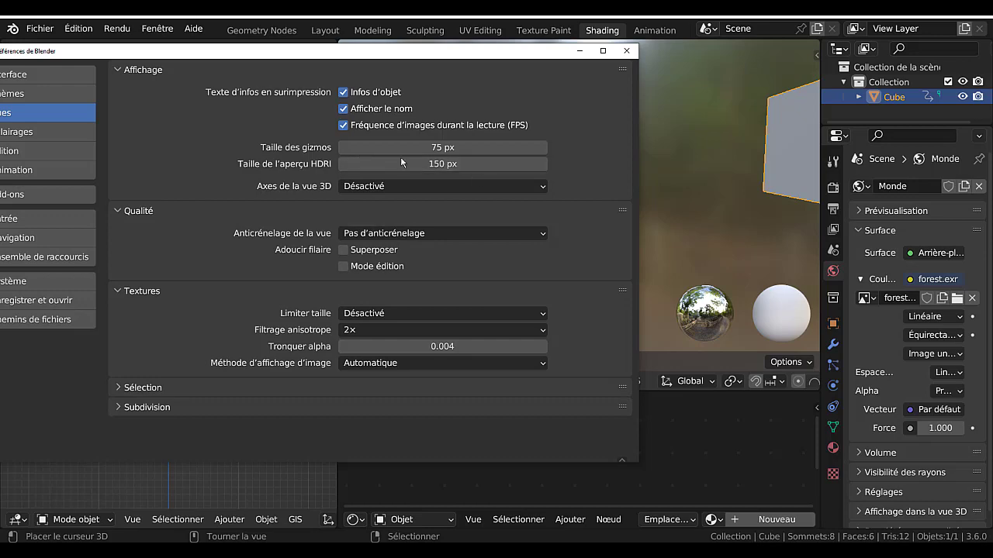
# Reduce Taille de l'aperçu HDRI to 109 px and further to 50 px, moving the preferences window aside
pyautogui.moveTo(417, 163)
pyautogui.mouseDown()
pyautogui.moveTo(470, 164)
pyautogui.moveTo(401, 164)
pyautogui.mouseUp()
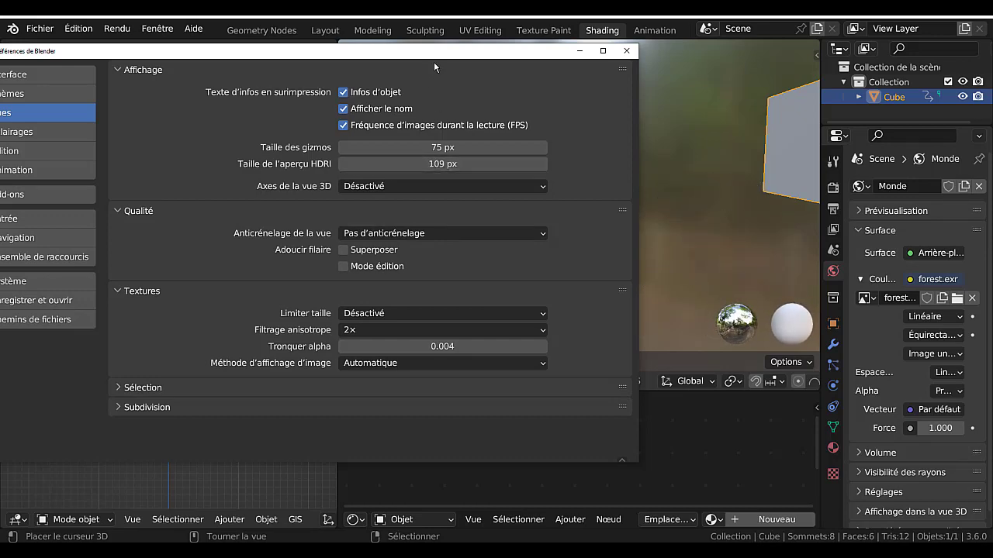
pyautogui.moveTo(431, 54); pyautogui.dragTo(306, 53)
pyautogui.moveTo(318, 163); pyautogui.dragTo(339, 164)
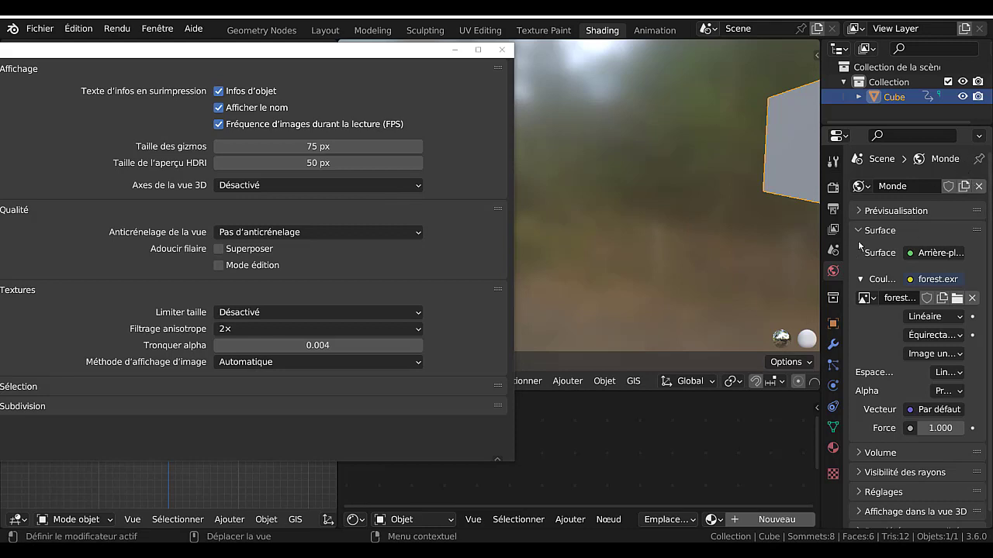
# Unlink the world Monde from the scene and check the cube and the HDRI preview spheres in the viewport
pyautogui.click(979, 186)
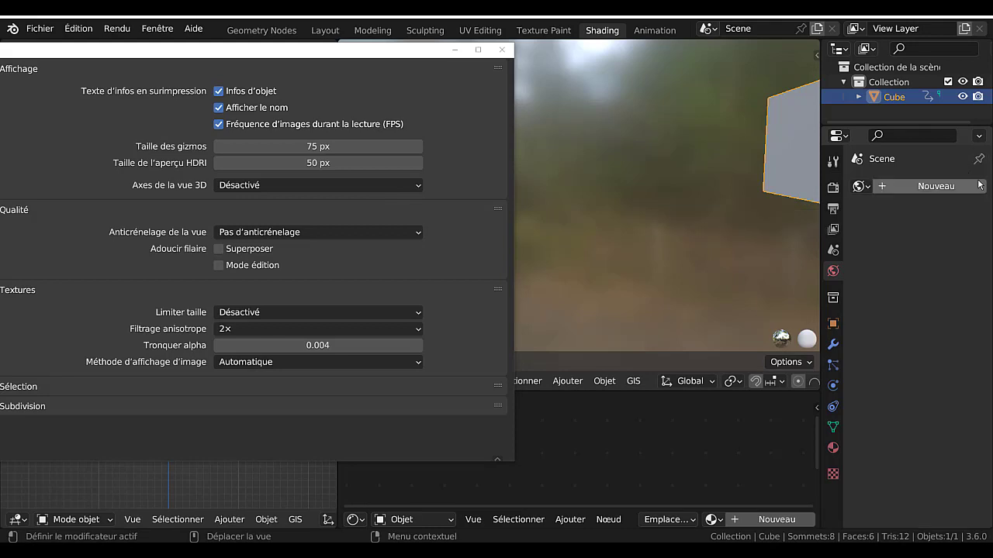
pyautogui.click(780, 344)
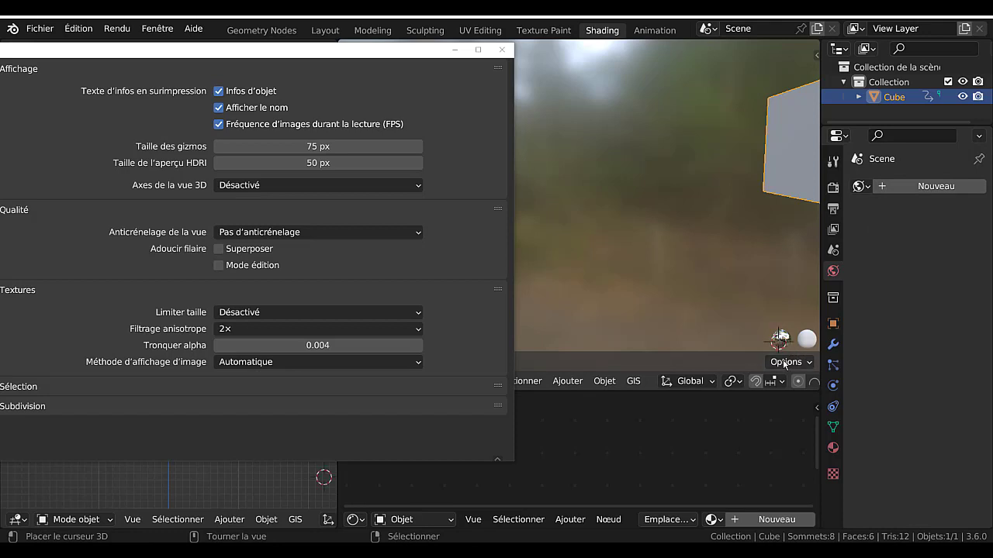
pyautogui.click(790, 361)
pyautogui.scroll(-3, 670, 186)
pyautogui.scroll(-3, 695, 176)
pyautogui.moveTo(743, 174); pyautogui.dragTo(722, 162, button='middle')
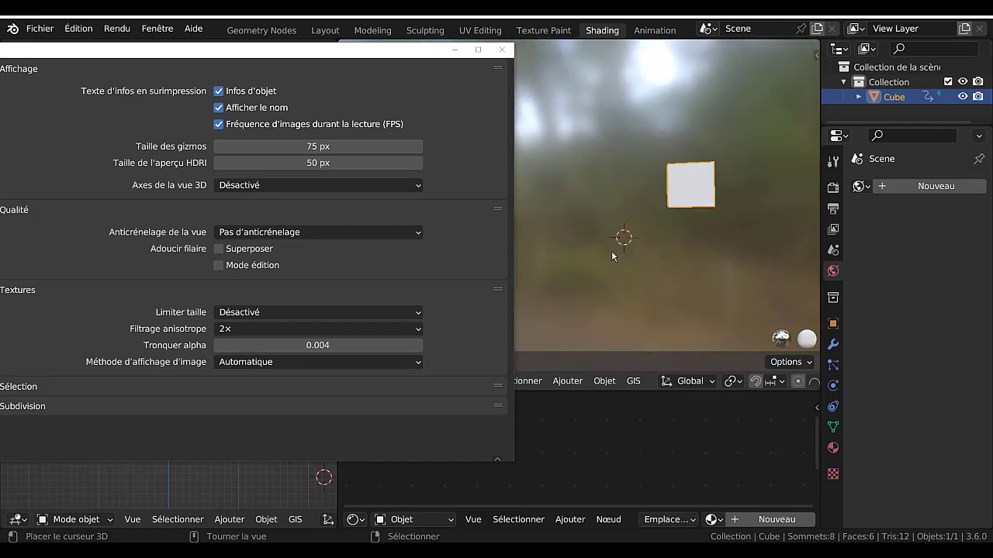
pyautogui.click(810, 342)
# Switch back to the Layout workspace and reposition the preferences window over the viewport so the axes area stays visible
pyautogui.click(324, 31)
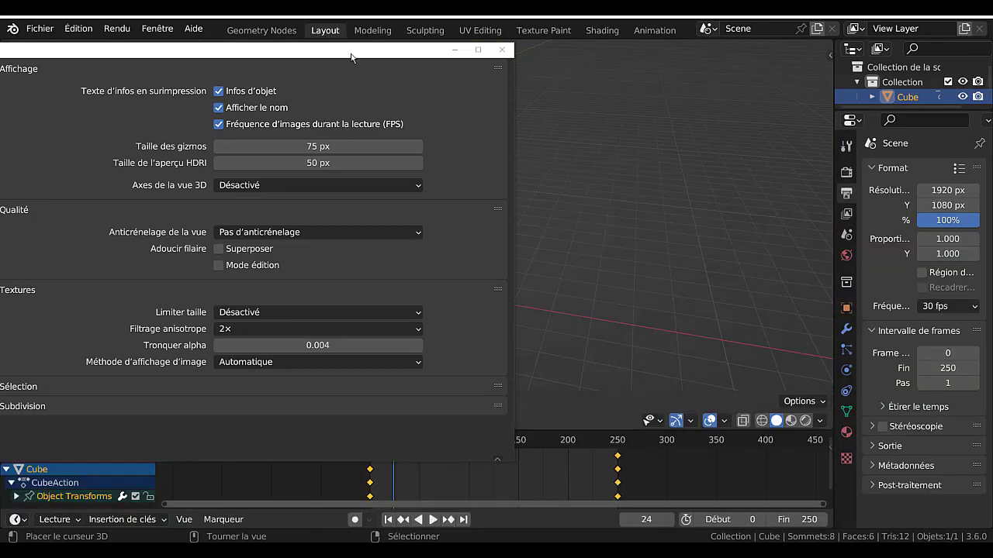
pyautogui.moveTo(375, 56); pyautogui.dragTo(569, 54)
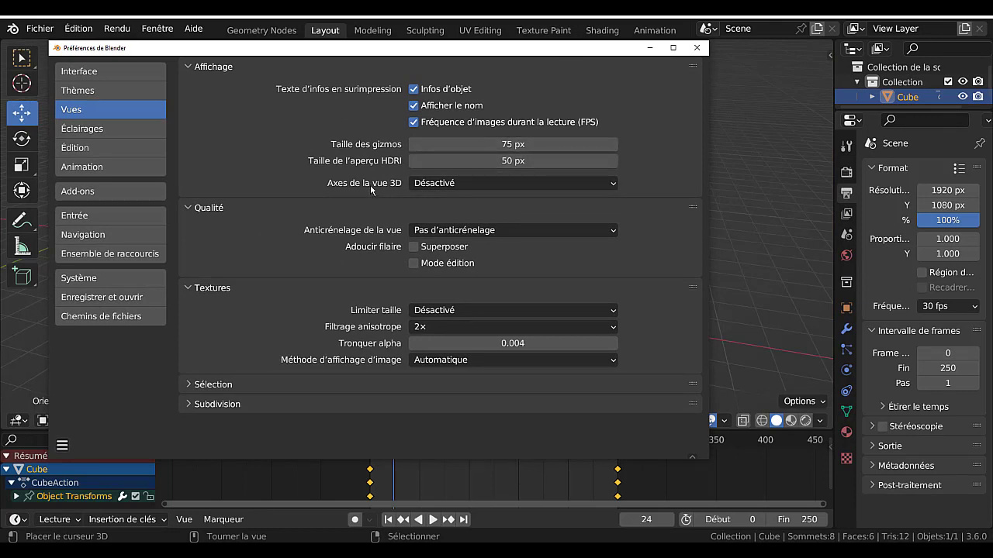
pyautogui.moveTo(473, 51); pyautogui.dragTo(579, 49)
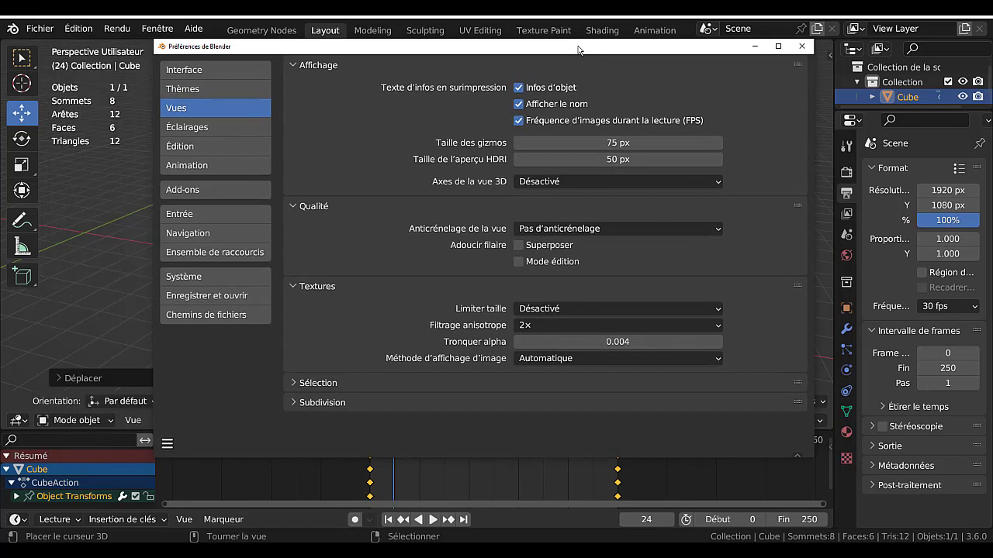
pyautogui.click(575, 181)
pyautogui.moveTo(590, 48); pyautogui.dragTo(503, 41)
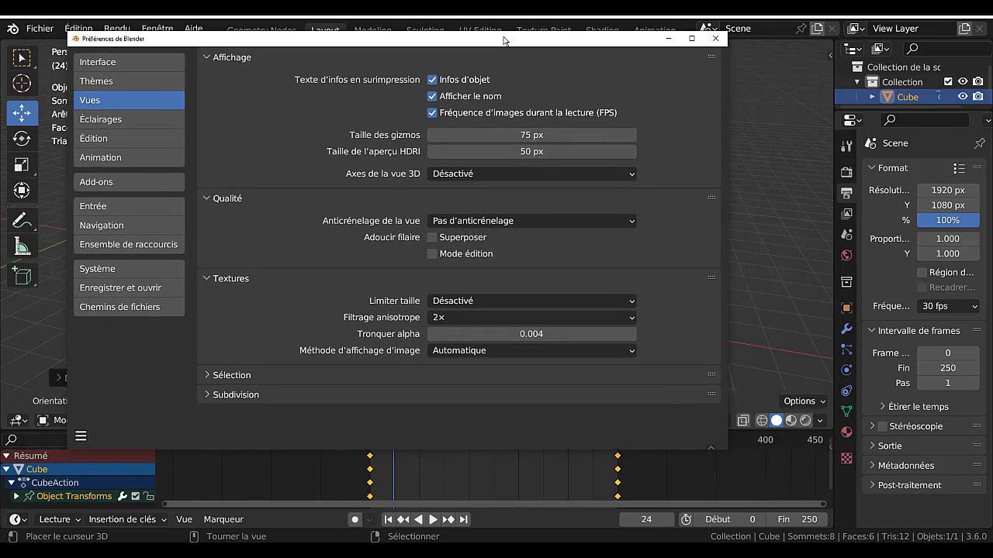
# Set Axes de la vue 3D to Navigation interactive and orbit the view with the navigation gizmo, keeping the preferences window aside
pyautogui.click(505, 174)
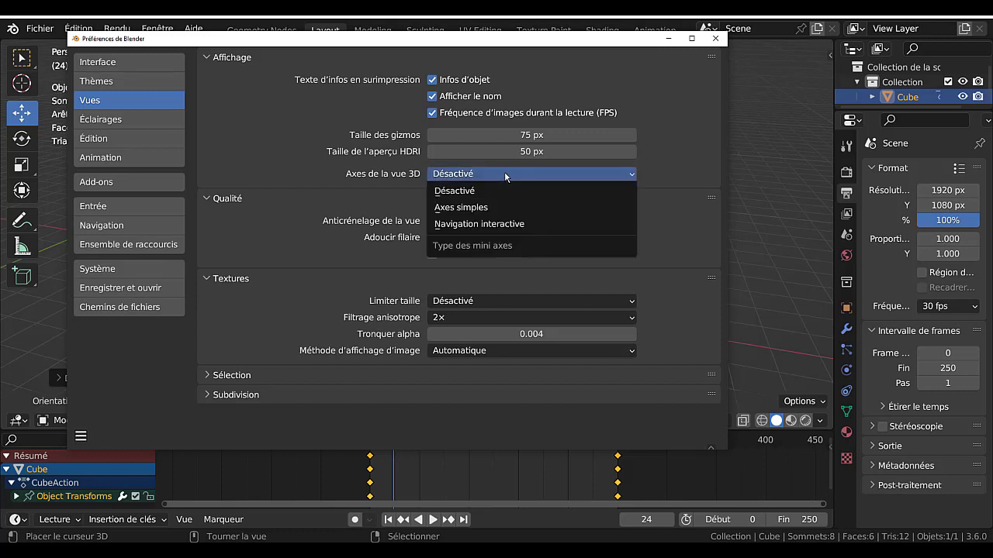
pyautogui.click(489, 225)
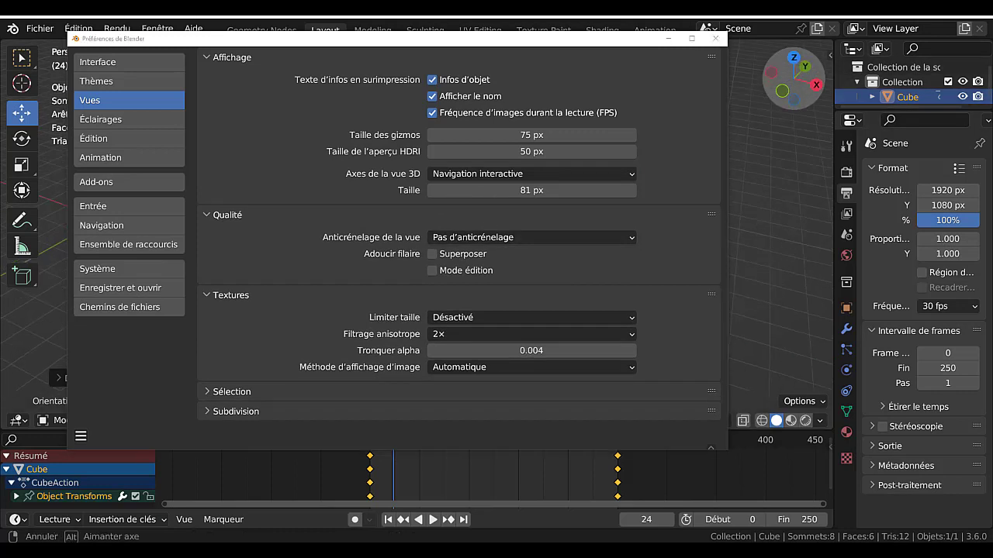
pyautogui.moveTo(794, 78)
pyautogui.mouseDown()
pyautogui.moveTo(794, 125)
pyautogui.moveTo(793, 71)
pyautogui.mouseUp()
pyautogui.moveTo(794, 77); pyautogui.dragTo(803, 72)
pyautogui.moveTo(597, 44); pyautogui.dragTo(488, 177)
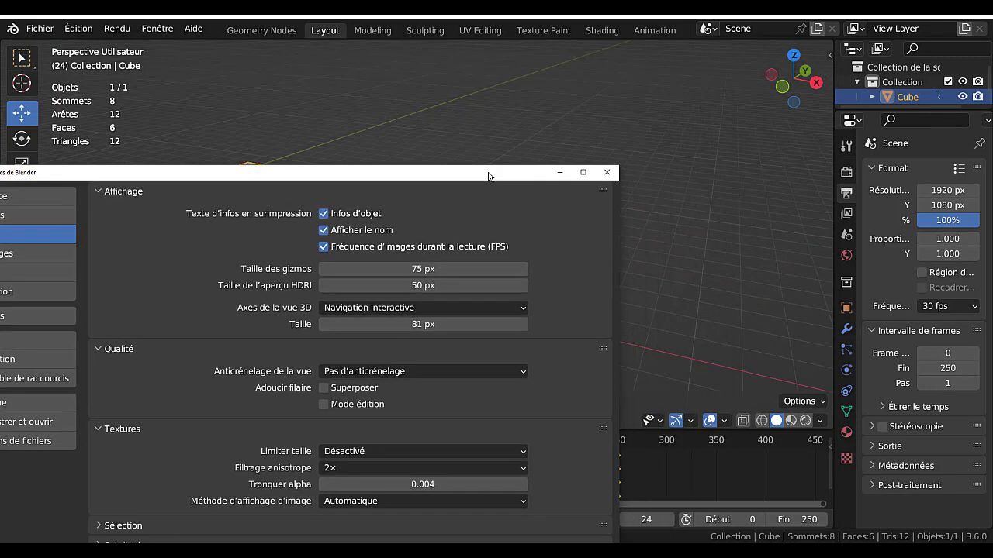
pyautogui.moveTo(793, 78); pyautogui.dragTo(804, 70)
# Enlarge the navigation gizmo through its Taille value and switch Axes de la vue 3D to Axes simples
pyautogui.moveTo(373, 180); pyautogui.dragTo(519, 75)
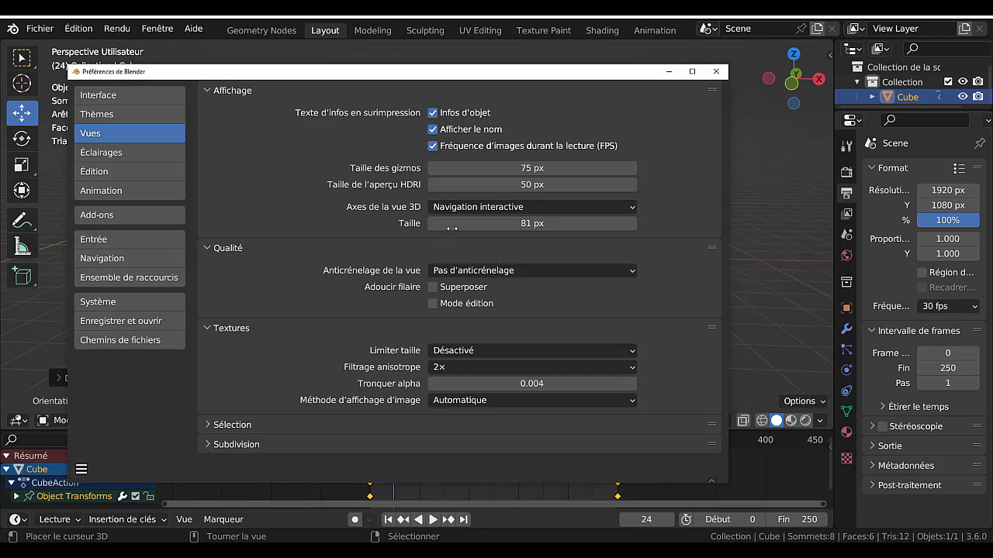
pyautogui.moveTo(454, 224); pyautogui.dragTo(496, 223)
pyautogui.click(496, 207)
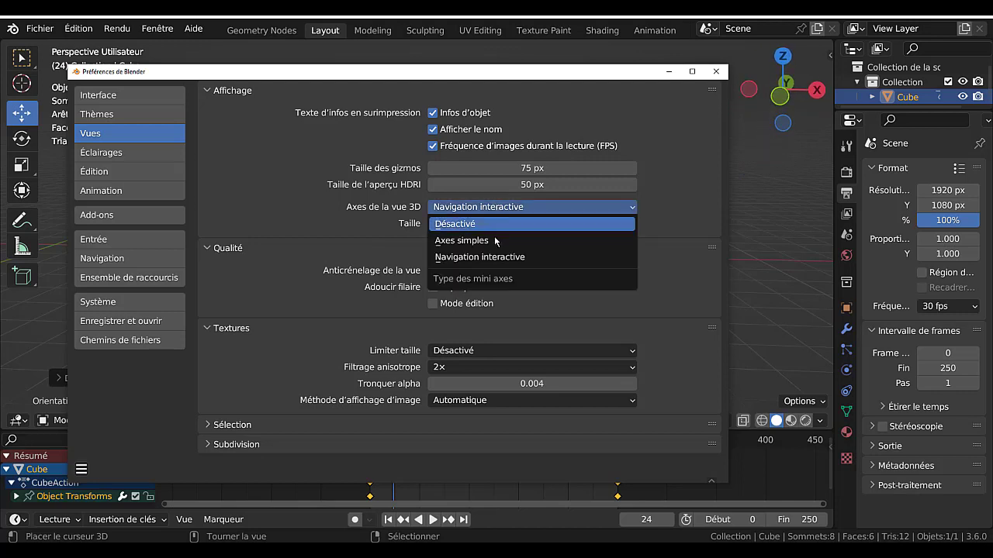
pyautogui.click(489, 241)
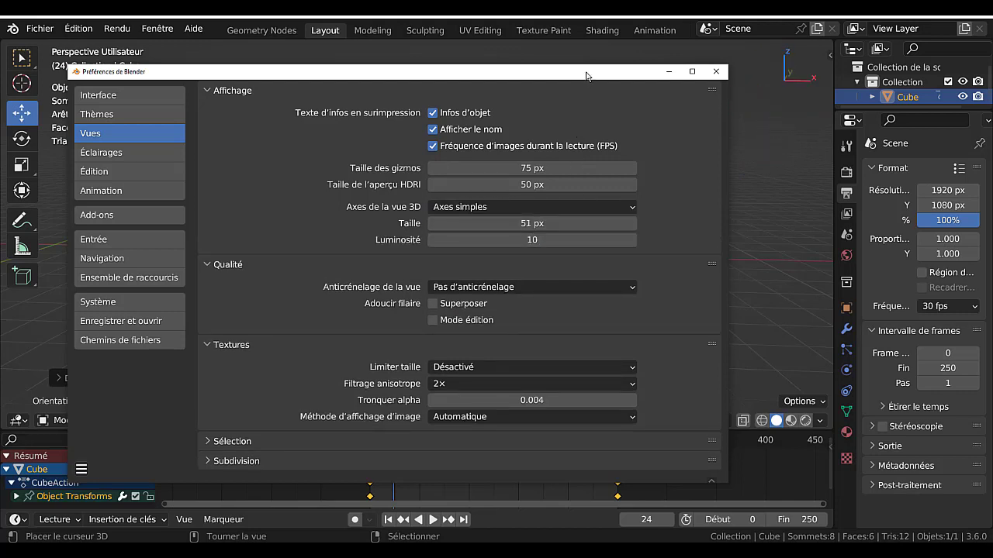
# Lower the preferences window to uncover the viewport and move the cube along the Y axis
pyautogui.moveTo(586, 76); pyautogui.dragTo(518, 213)
pyautogui.moveTo(765, 177); pyautogui.dragTo(633, 130, button='middle')
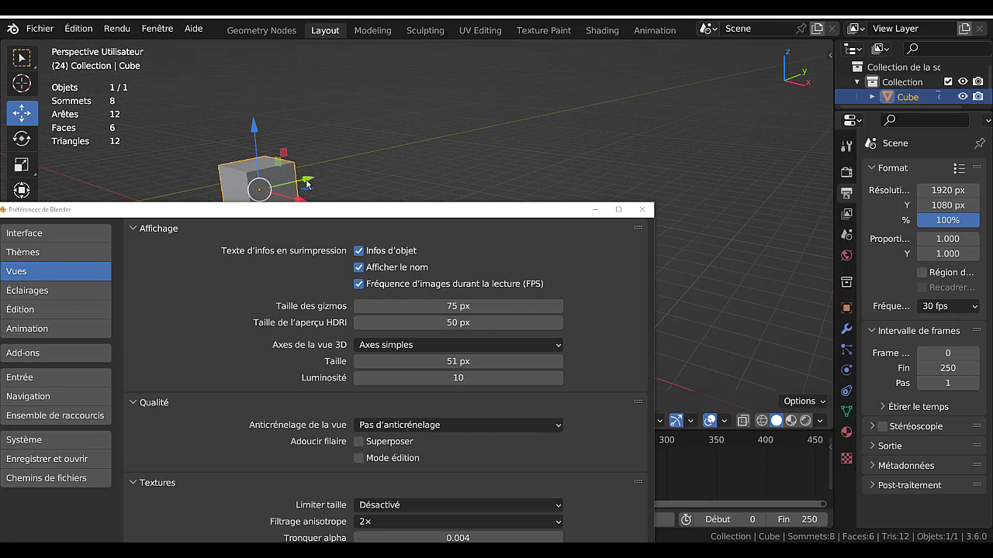
pyautogui.moveTo(307, 184); pyautogui.dragTo(406, 142)
pyautogui.moveTo(699, 144); pyautogui.dragTo(651, 159)
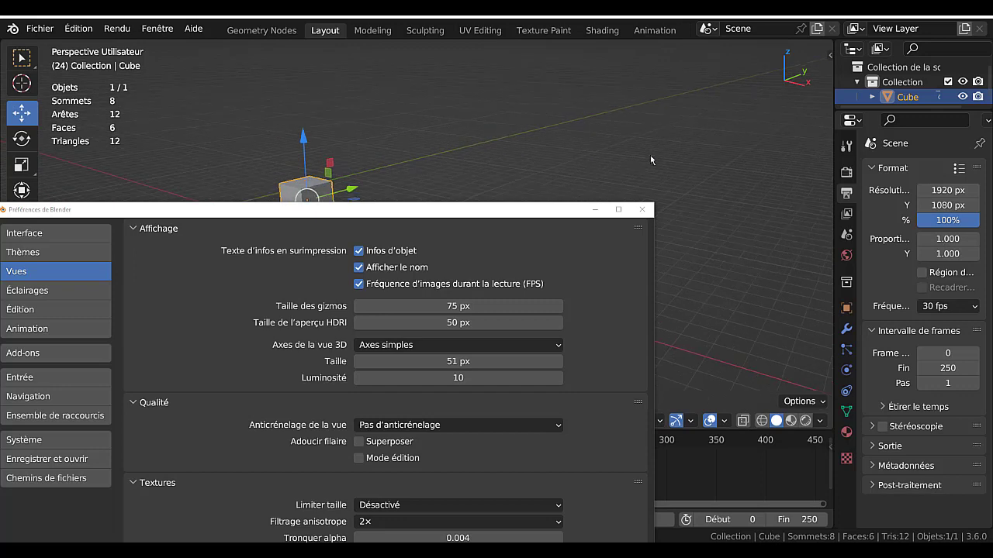
pyautogui.moveTo(425, 210); pyautogui.dragTo(450, 288)
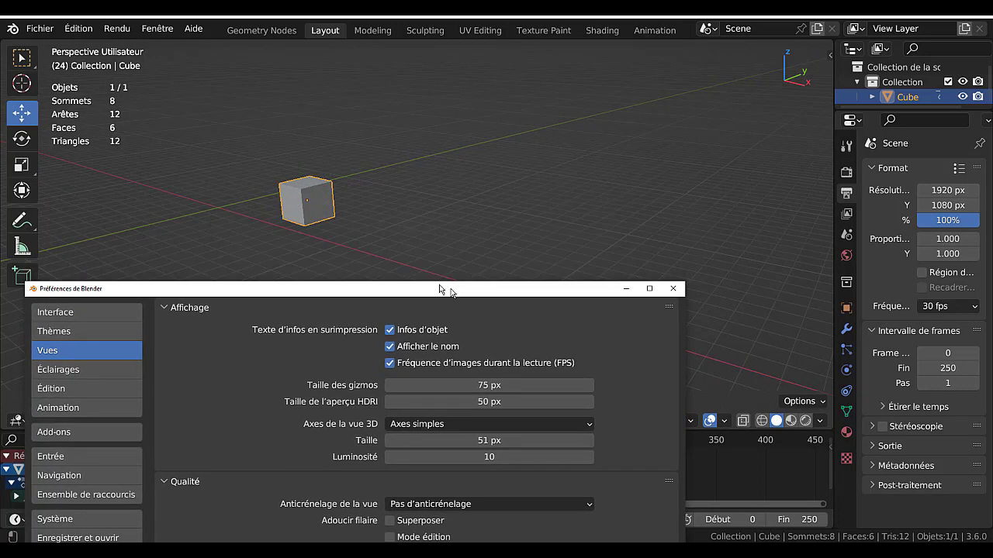
# Scale the cube up until it fills most of the viewport
pyautogui.press('s')
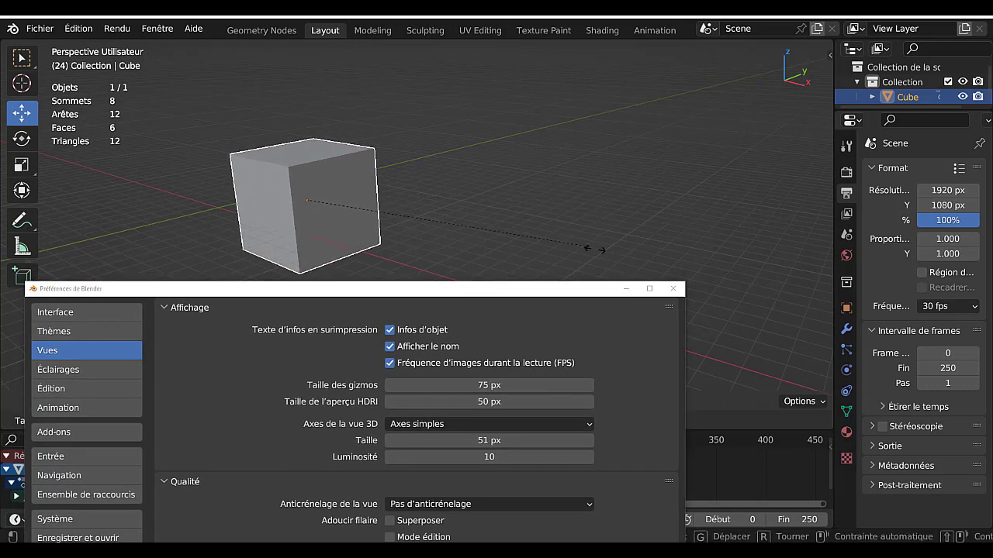
pyautogui.click(796, 116)
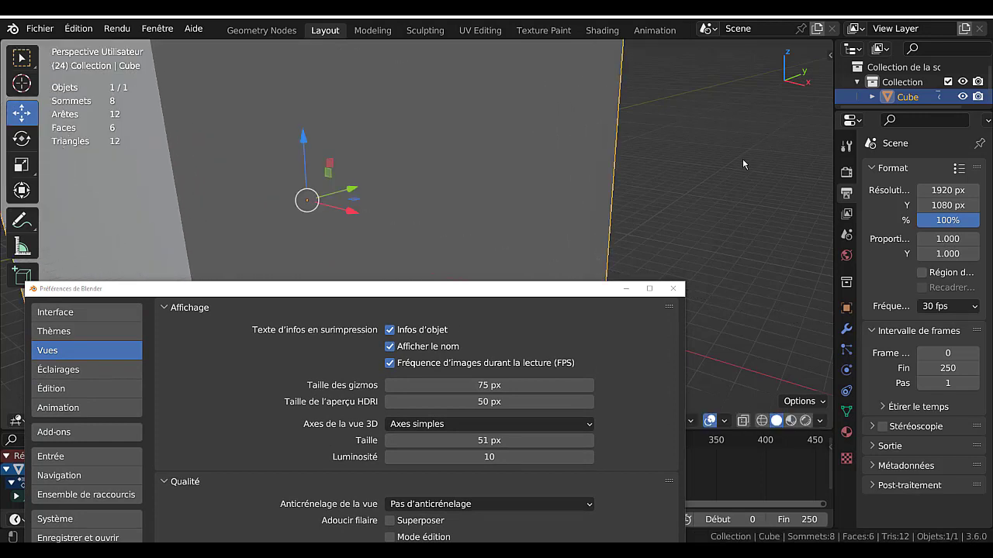
pyautogui.scroll(-5, 791, 260)
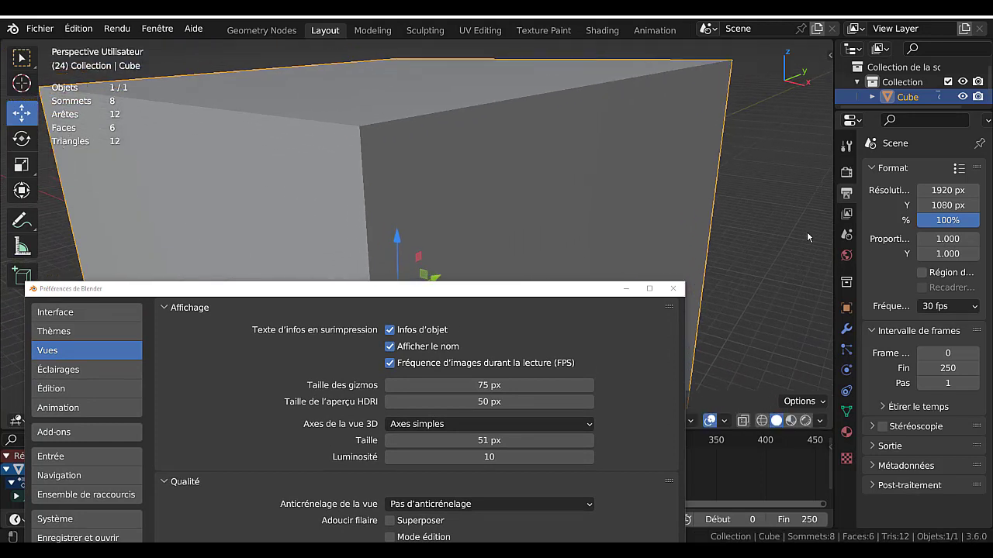
pyautogui.scroll(3, 799, 235)
pyautogui.scroll(-2, 804, 235)
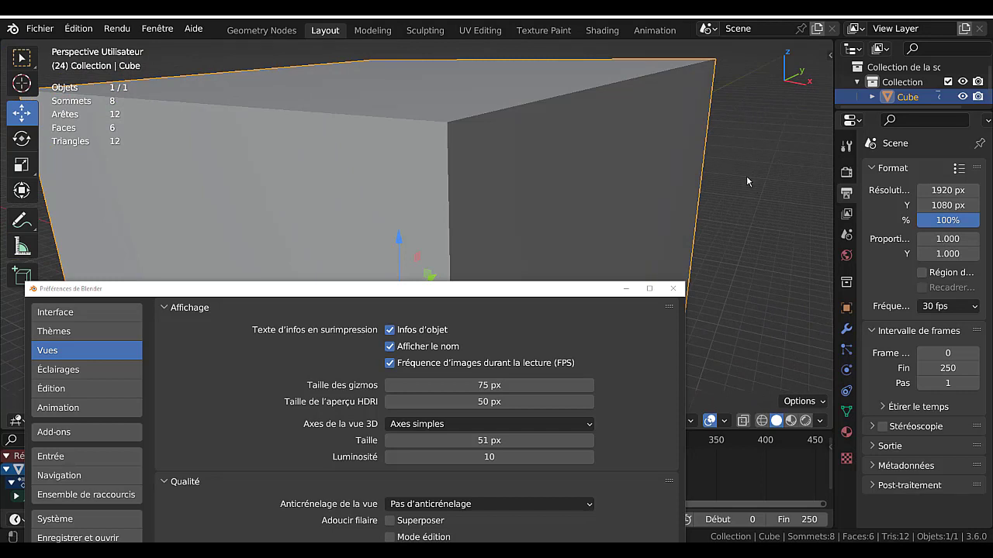
# Enlarge the cube further so that it reaches behind the mini axes
pyautogui.press('g')
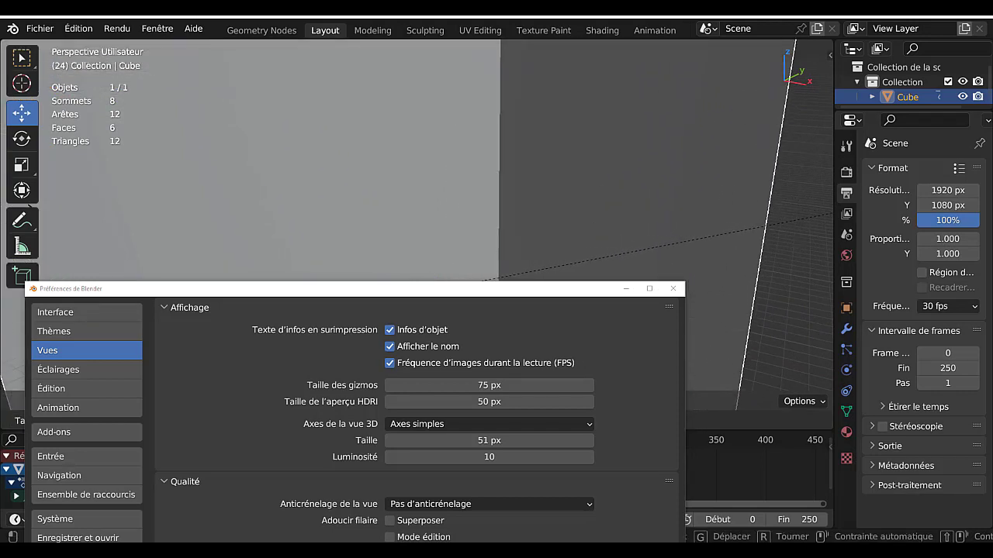
pyautogui.click(17, 209)
pyautogui.scroll(-3, 257, 99)
pyautogui.scroll(2, 258, 98)
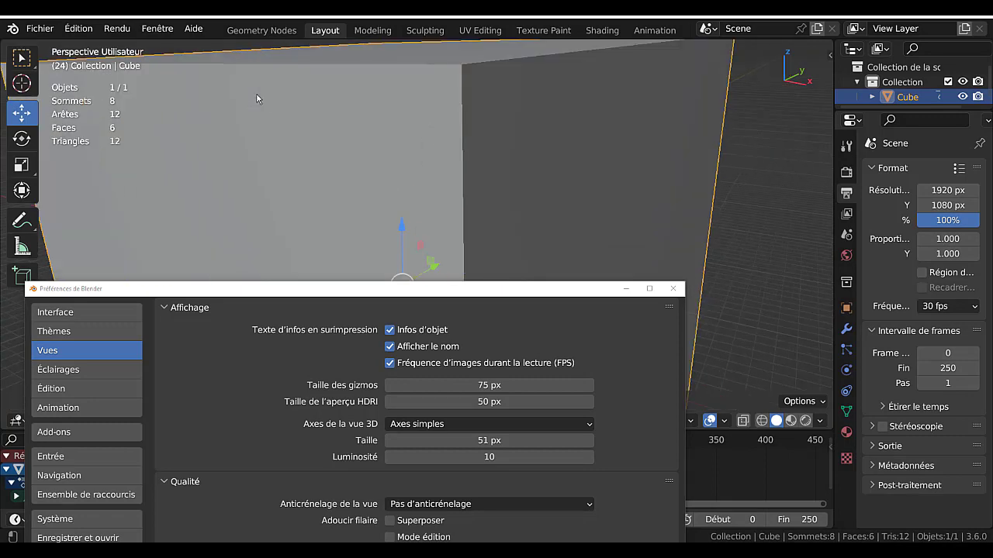
# Scale the cube down in two passes, moving the preferences window out of the way
pyautogui.moveTo(355, 288); pyautogui.dragTo(319, 204)
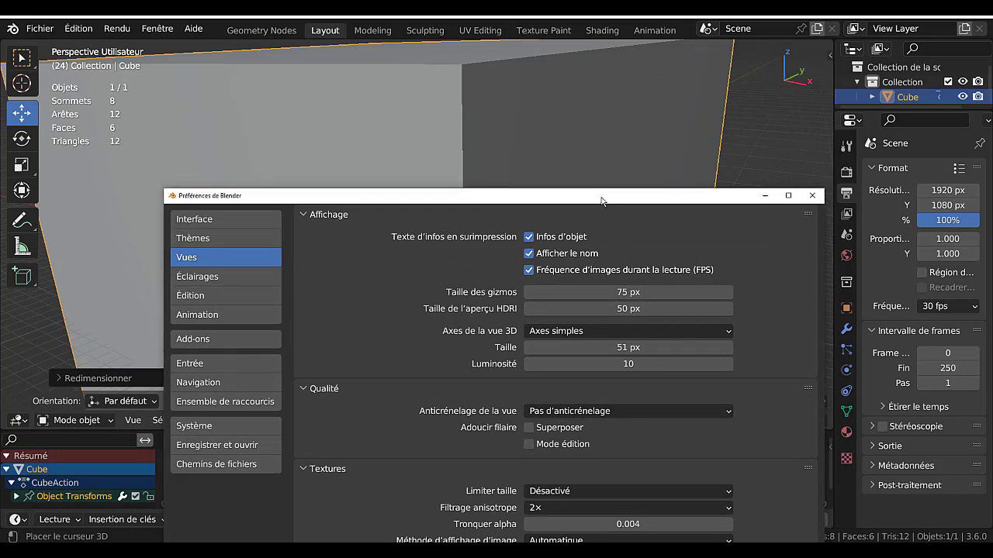
pyautogui.moveTo(610, 203); pyautogui.dragTo(553, 73)
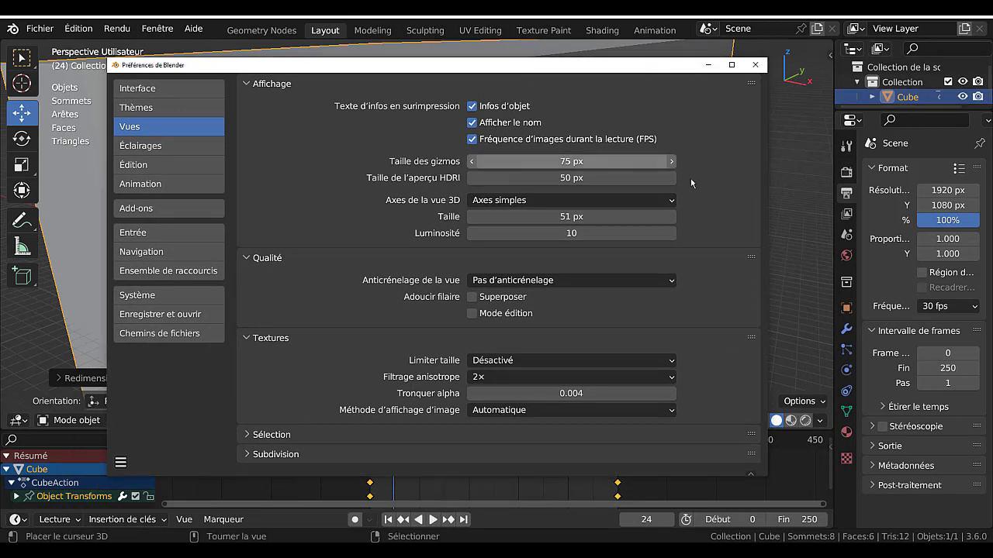
pyautogui.press('s')
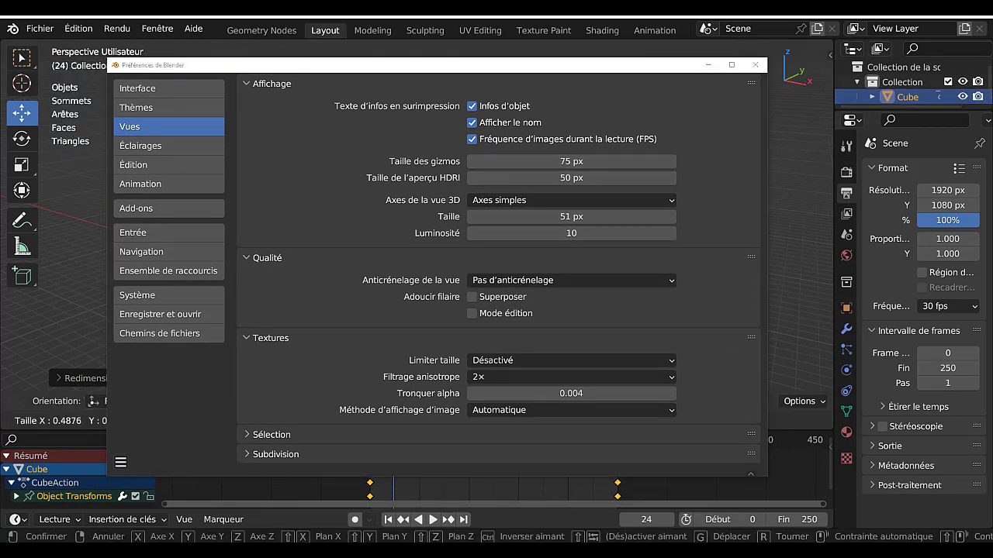
pyautogui.press('Escape')
pyautogui.moveTo(550, 70); pyautogui.dragTo(540, 317)
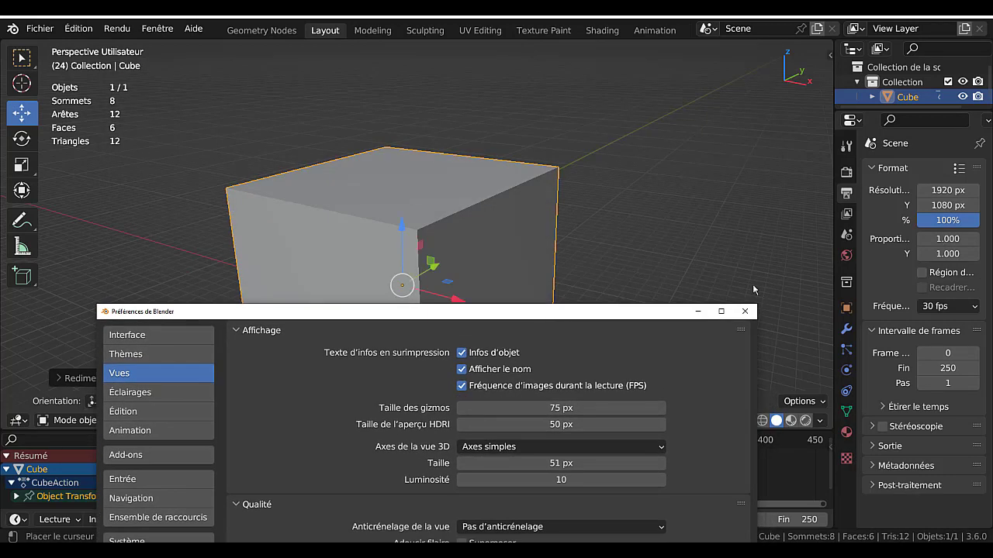
pyautogui.press('s')
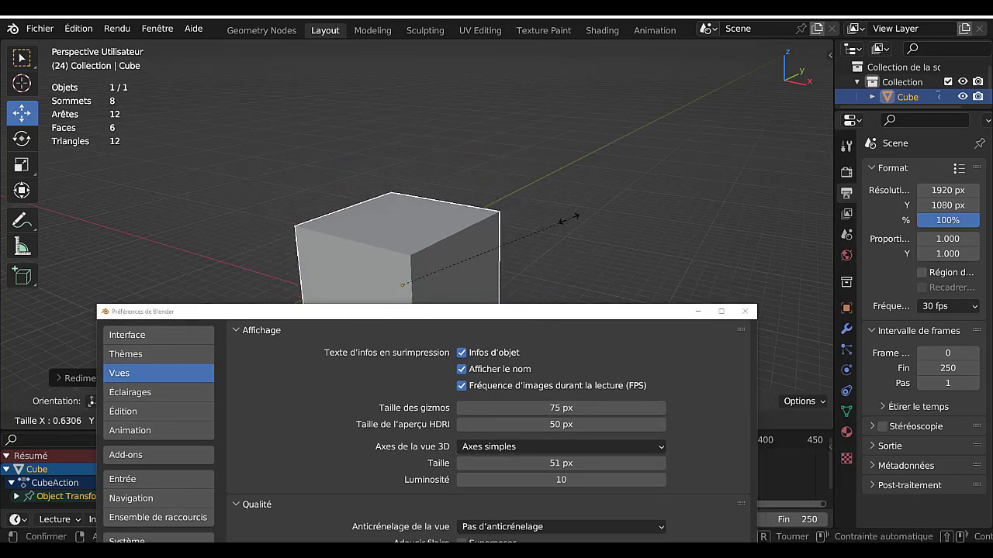
pyautogui.click(464, 295)
# Bring the preferences window back up, set the simple axes' Taille to 64 px and try Luminosité at 0
pyautogui.moveTo(475, 313); pyautogui.dragTo(503, 81)
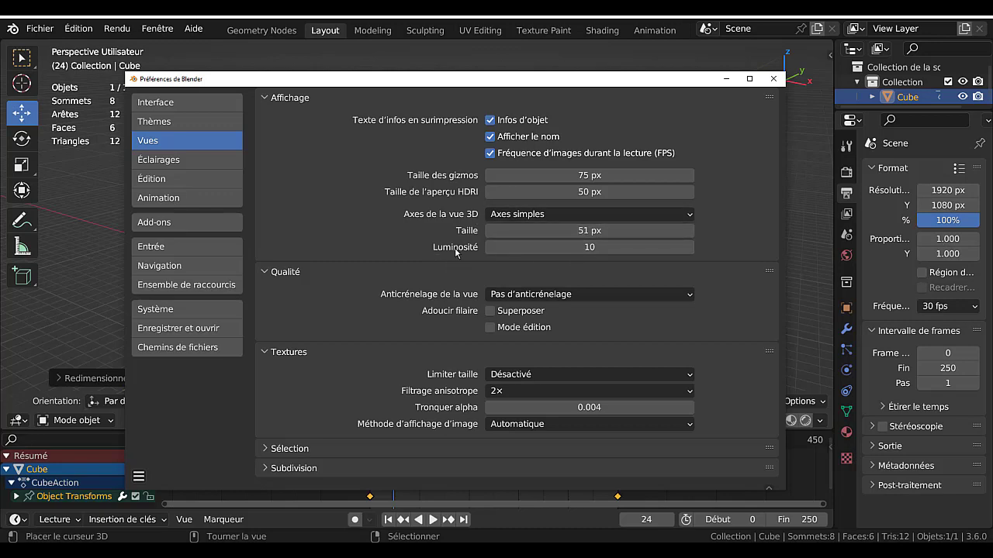
pyautogui.moveTo(591, 82); pyautogui.dragTo(522, 72)
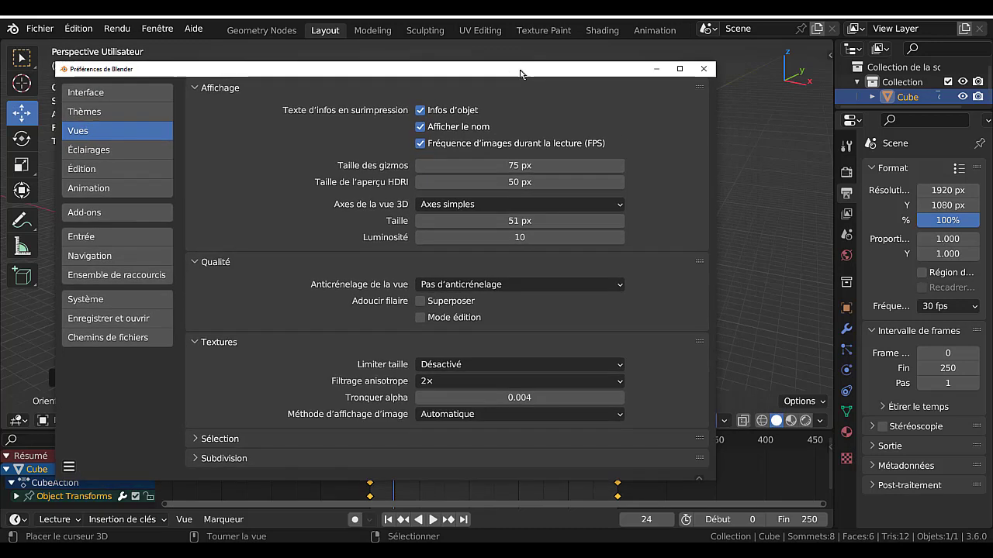
pyautogui.moveTo(529, 221); pyautogui.dragTo(466, 236)
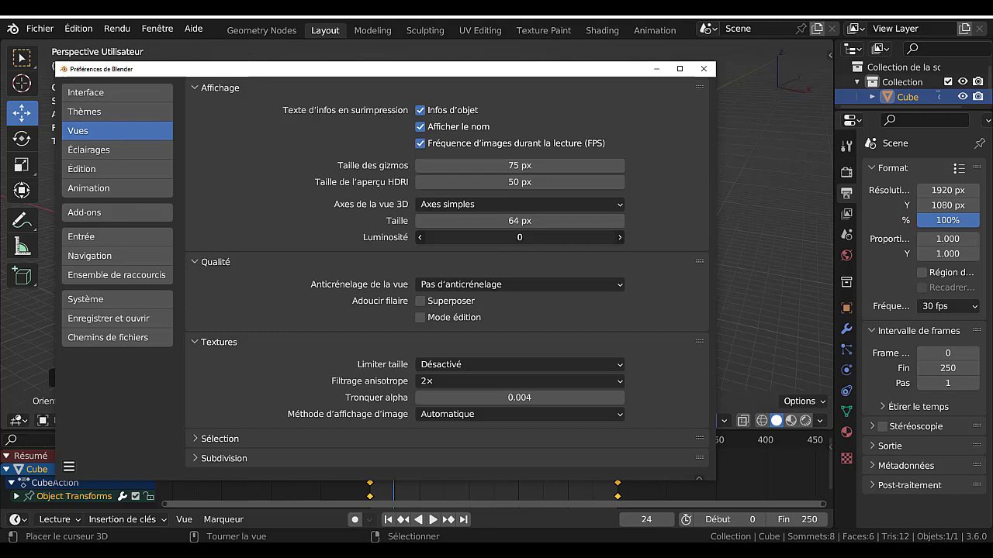
# Collapse the Affichage and Textures sections, keep Qualité expanded and reposition the preferences window
pyautogui.click(484, 87)
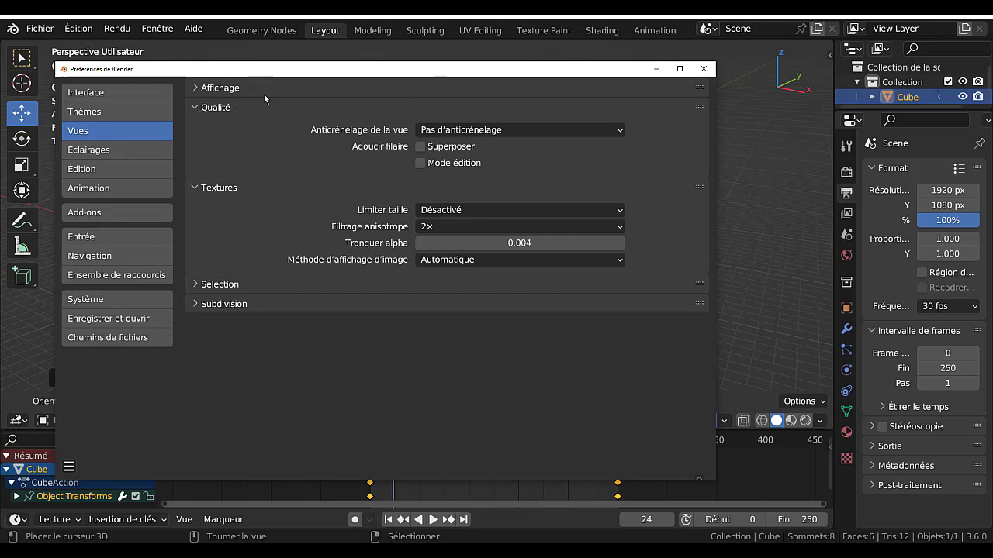
pyautogui.click(193, 109)
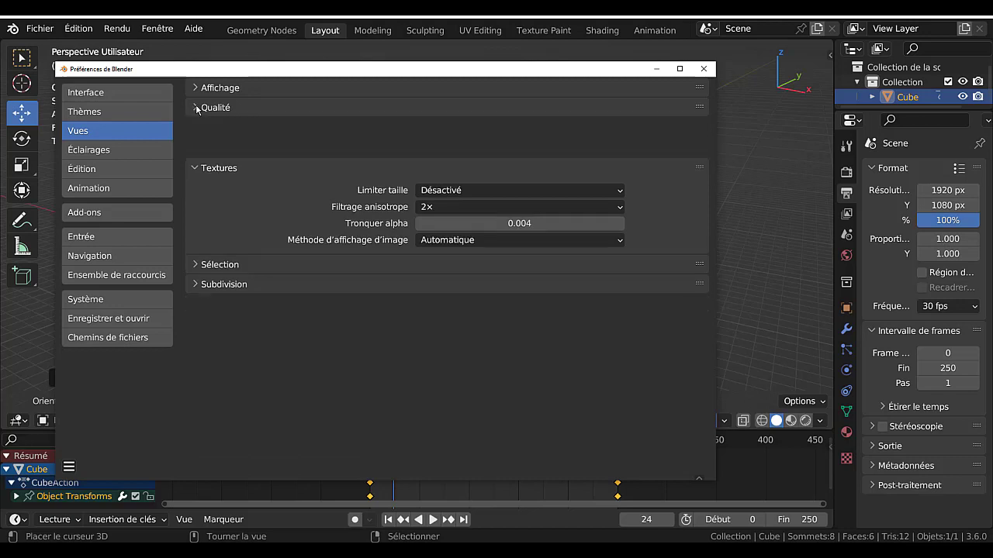
pyautogui.click(197, 128)
pyautogui.click(195, 108)
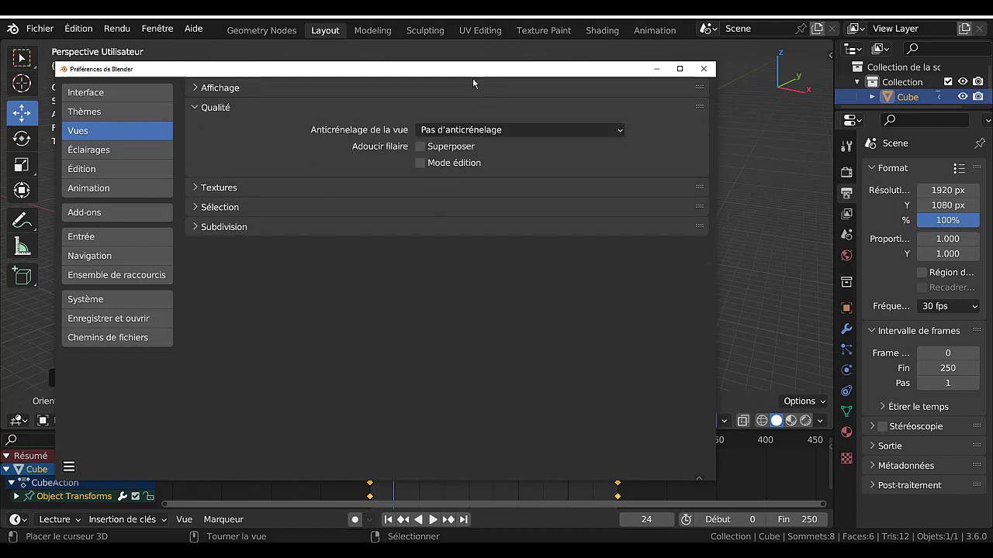
pyautogui.moveTo(469, 71); pyautogui.dragTo(552, 81)
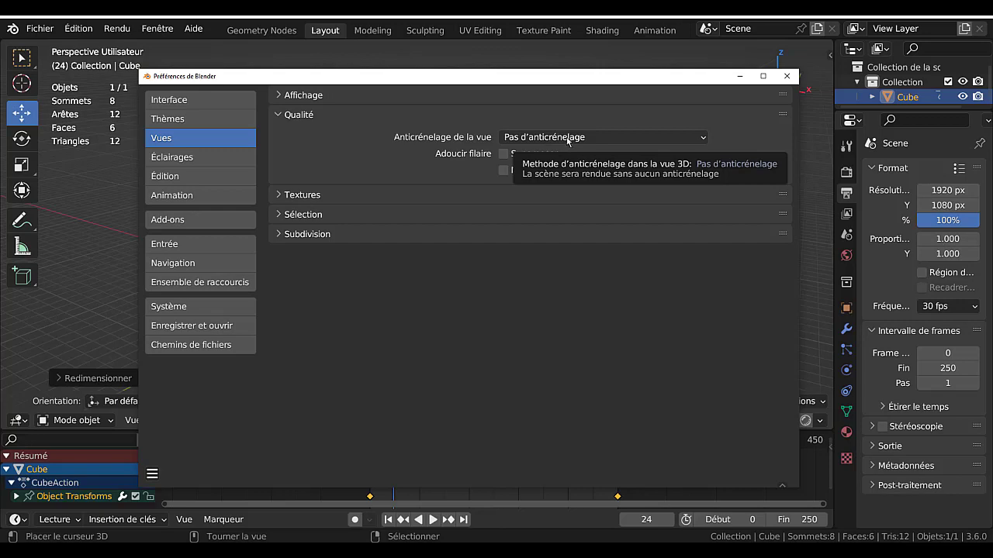
pyautogui.moveTo(546, 81); pyautogui.dragTo(568, 75)
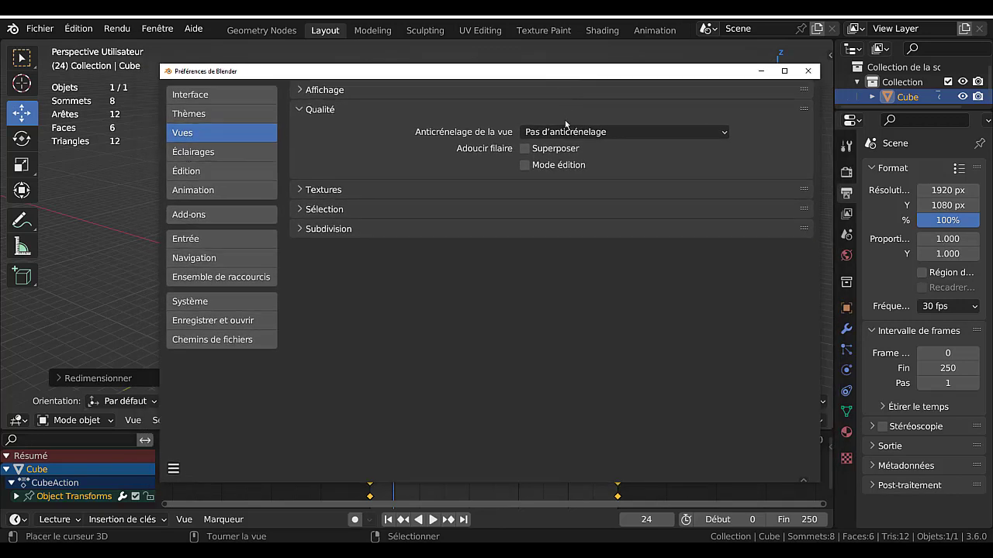
# Review the Anticrénelage de la vue choices in the Qualité section without changing the setting, and reposition the preferences window
pyautogui.click(570, 133)
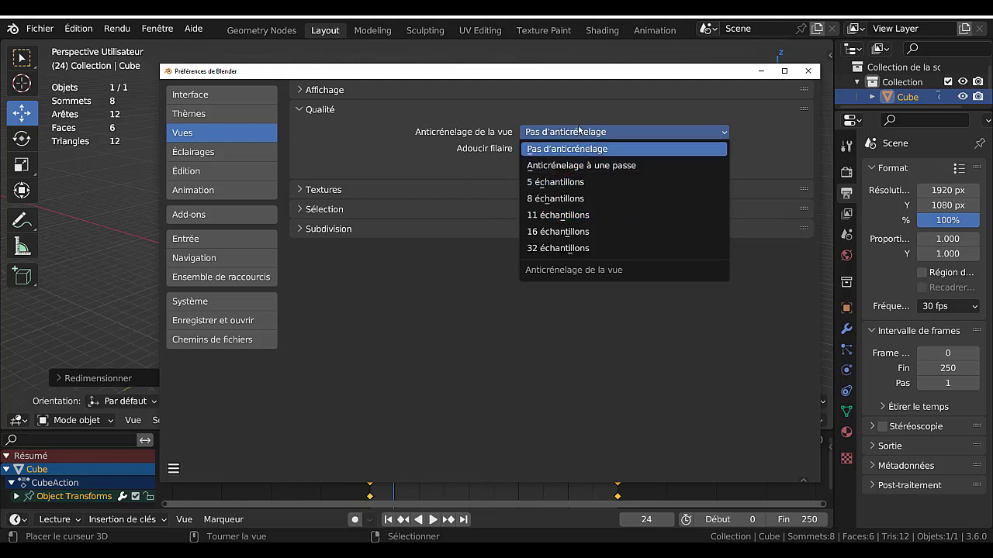
pyautogui.click(624, 136)
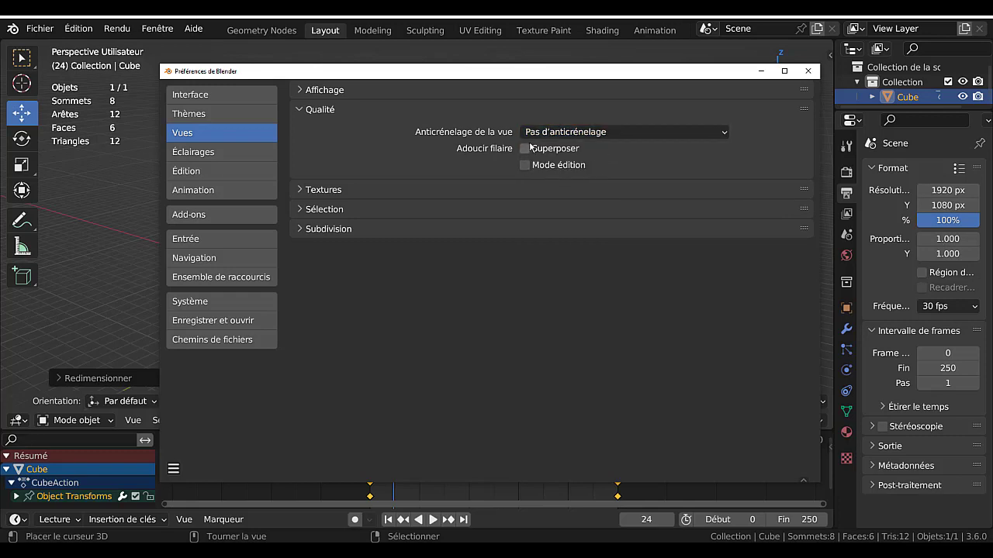
pyautogui.moveTo(565, 74); pyautogui.dragTo(590, 62)
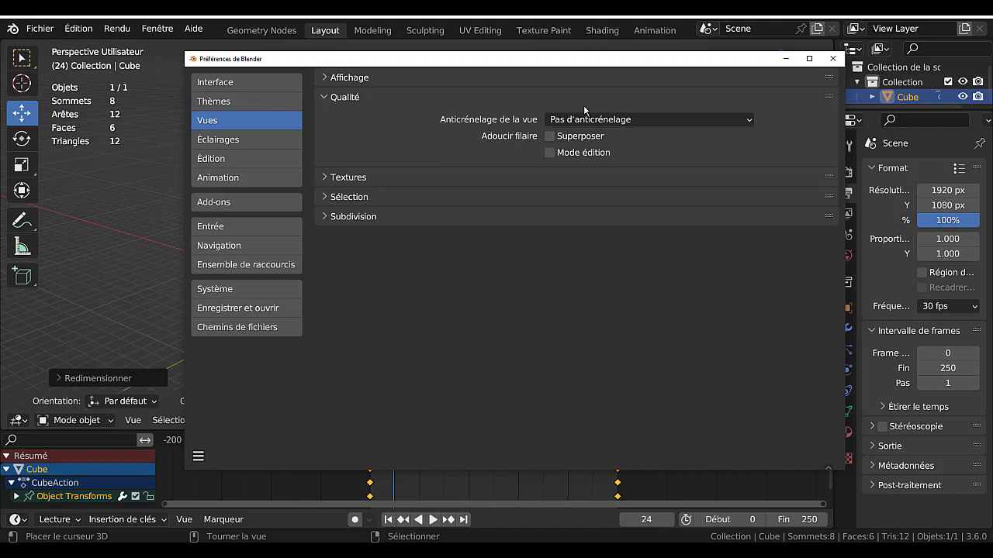
# Collapse the Qualité section, expand Textures and check the Limiter taille option
pyautogui.click(325, 98)
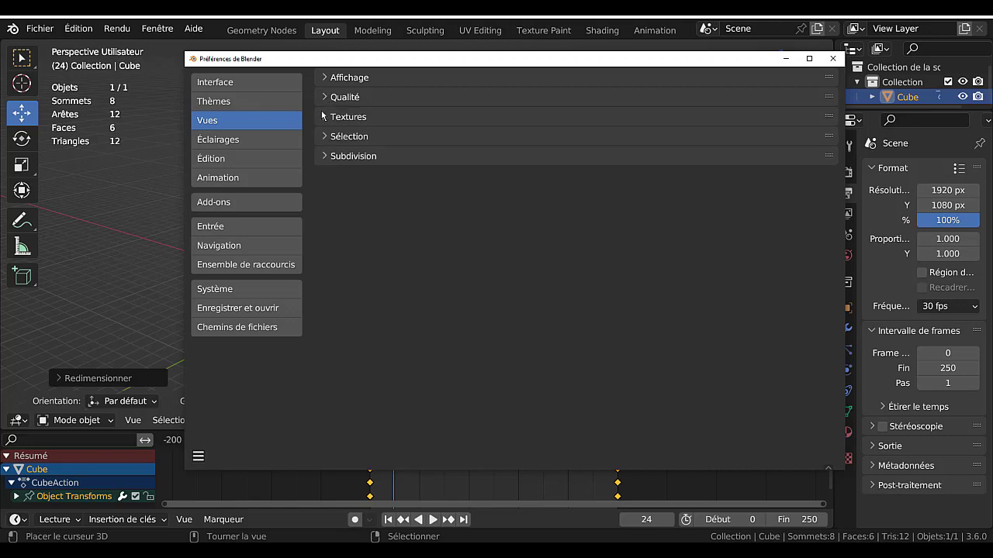
pyautogui.click(324, 117)
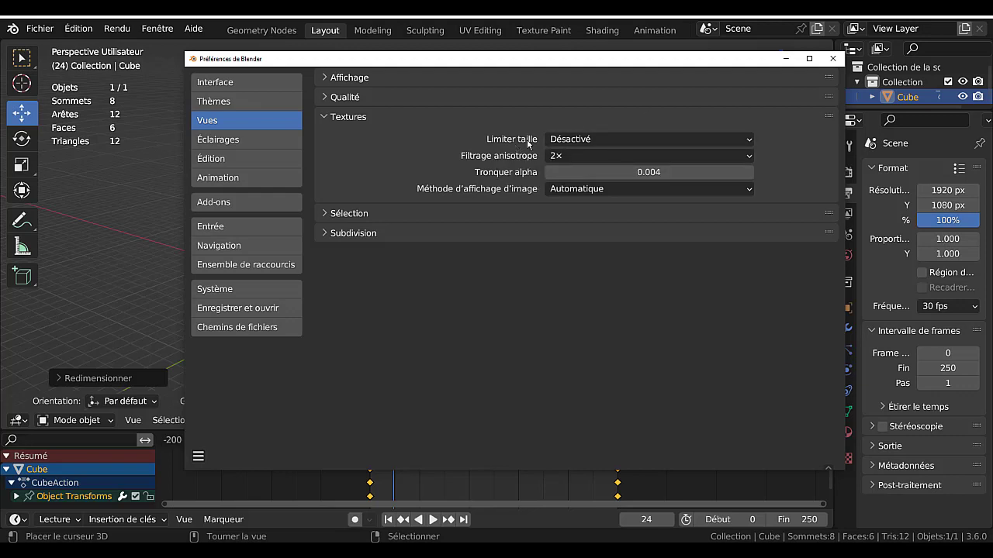
pyautogui.click(616, 141)
# Reset Filtrage anisotrope in the Textures section to its default value
pyautogui.click(582, 159)
pyautogui.click(587, 156)
pyautogui.rightClick(592, 156)
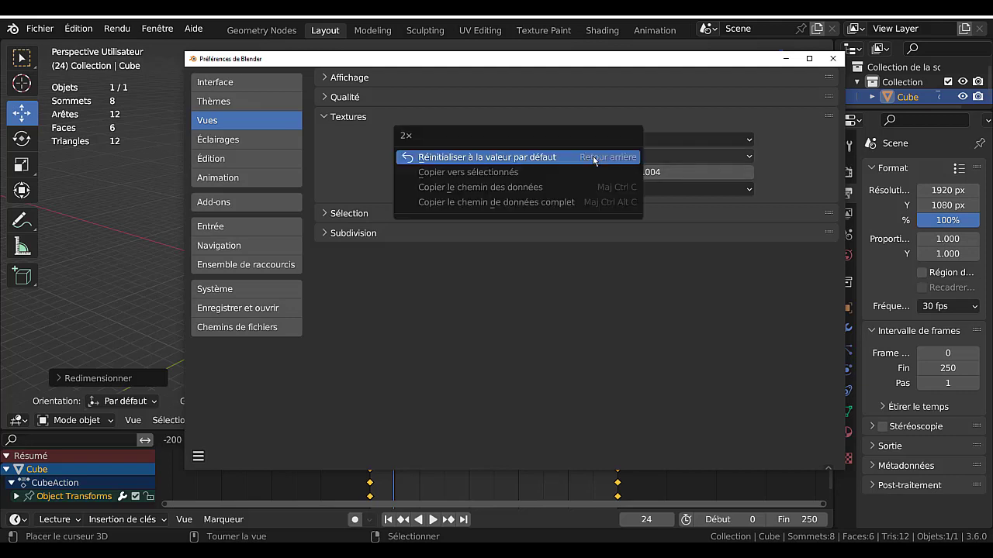
pyautogui.click(519, 158)
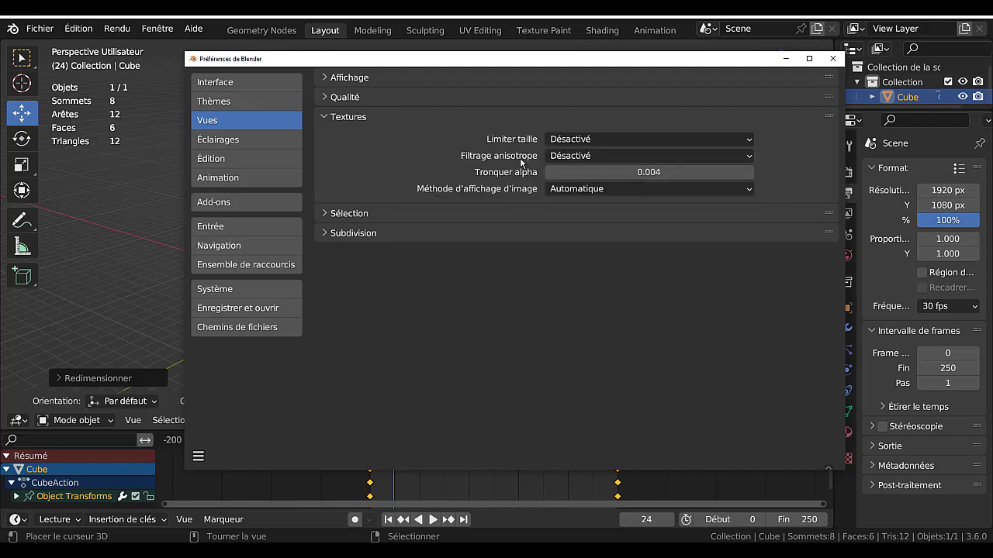
pyautogui.rightClick(601, 157)
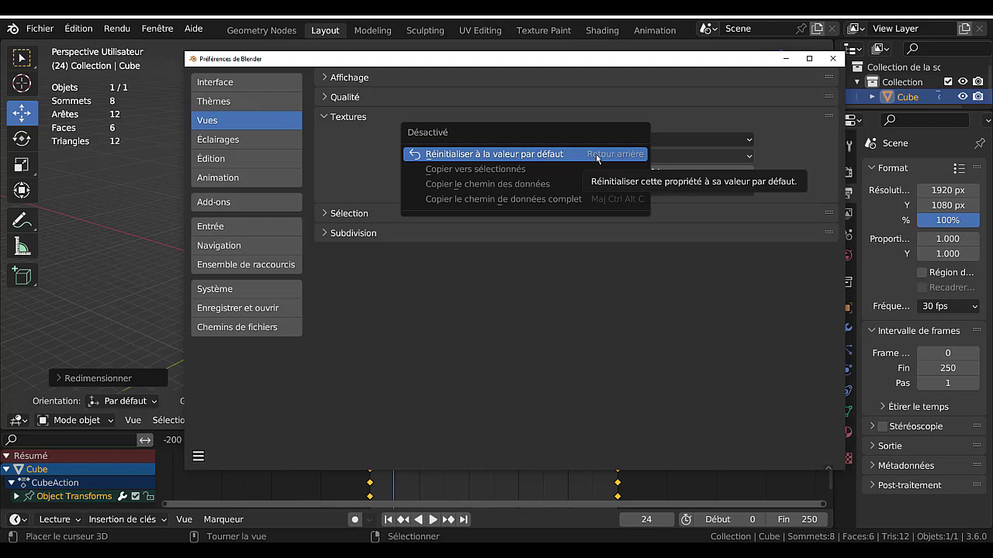
pyautogui.click(497, 155)
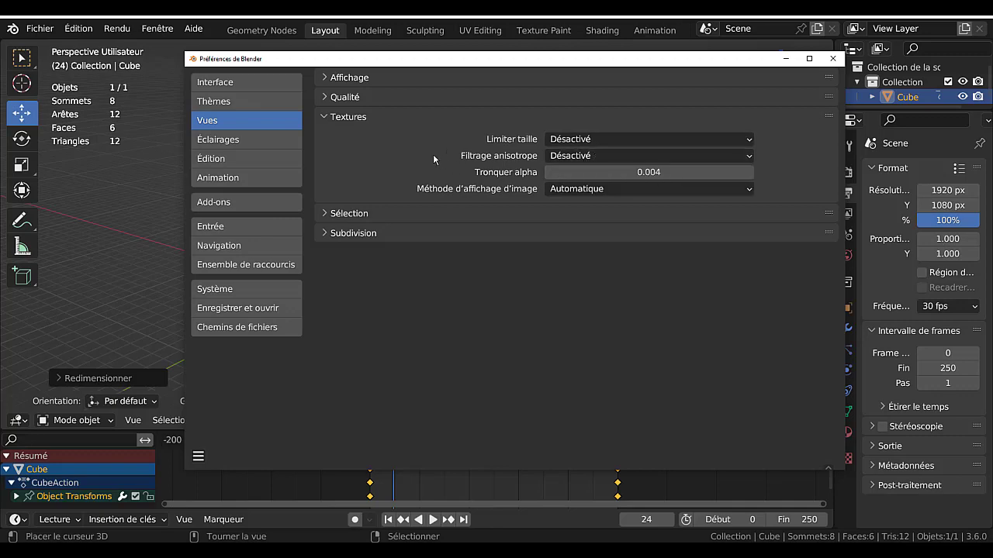
# Move the preferences window aside and reset Tronquer alpha to its default value
pyautogui.moveTo(429, 60); pyautogui.dragTo(388, 46)
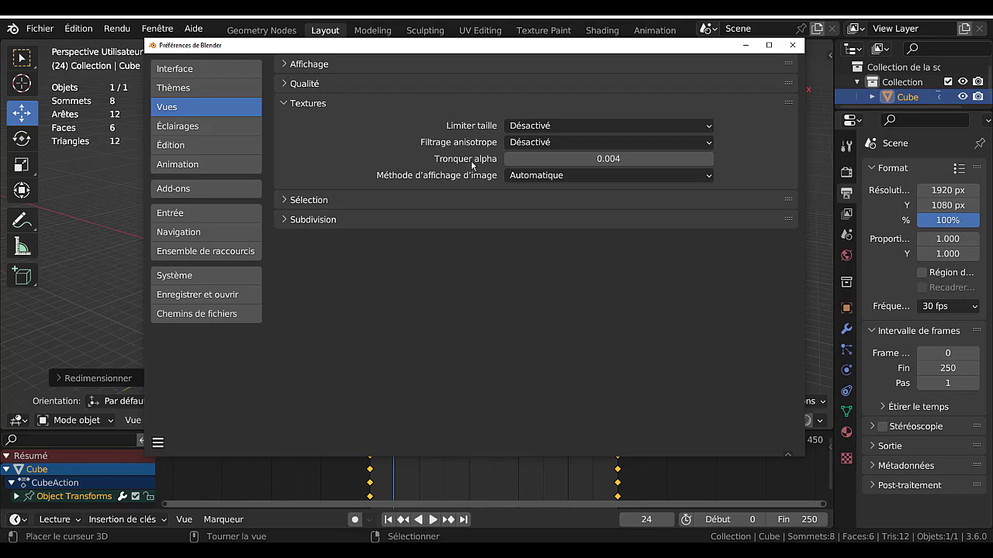
pyautogui.rightClick(530, 158)
pyautogui.click(533, 160)
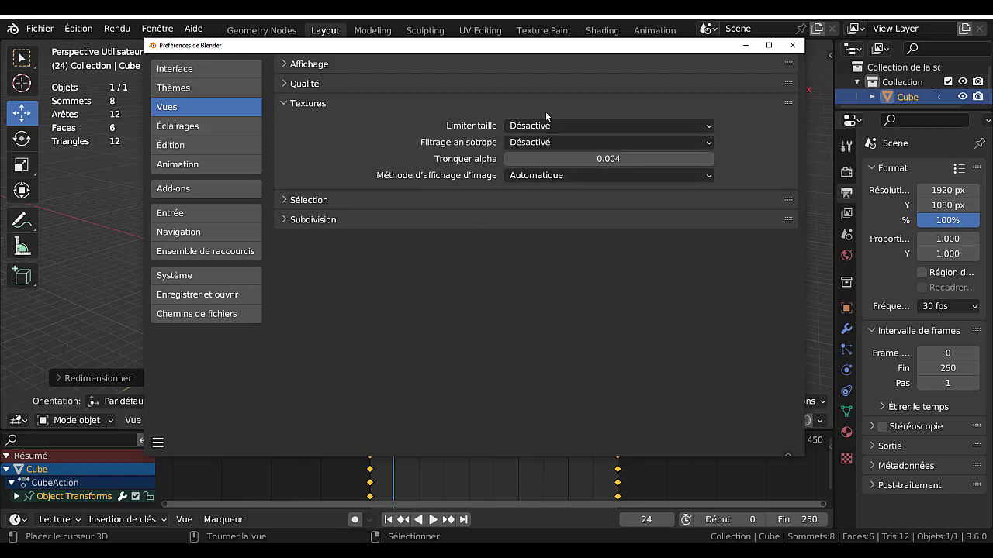
# Collapse the Textures section and expand the Sélection and Subdivision sections, shifting the preferences window slightly
pyautogui.click(284, 104)
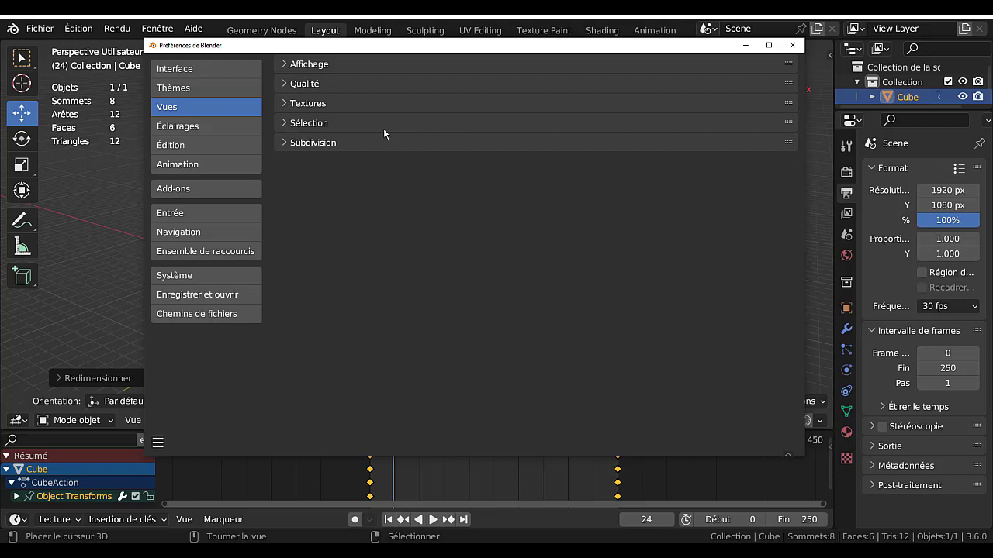
pyautogui.click(284, 124)
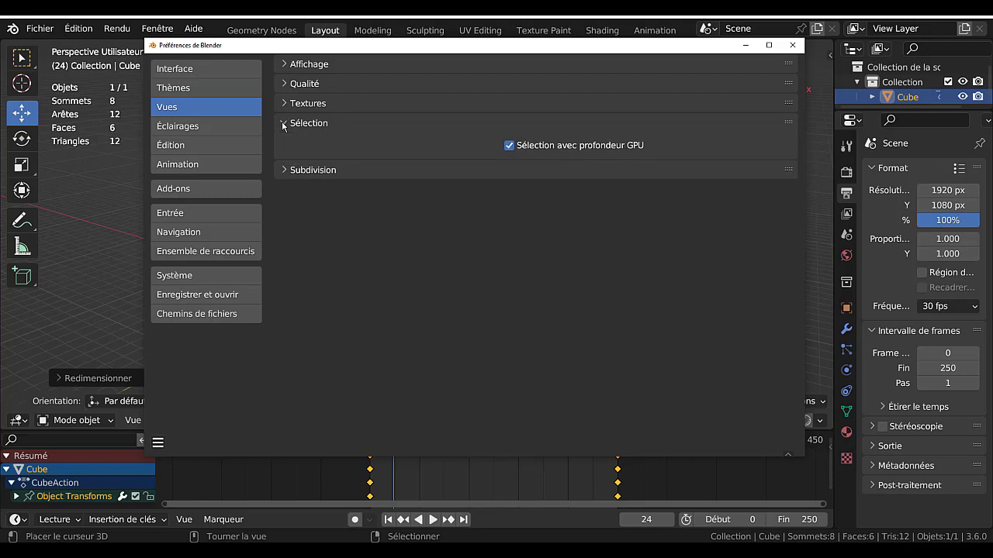
pyautogui.click(285, 171)
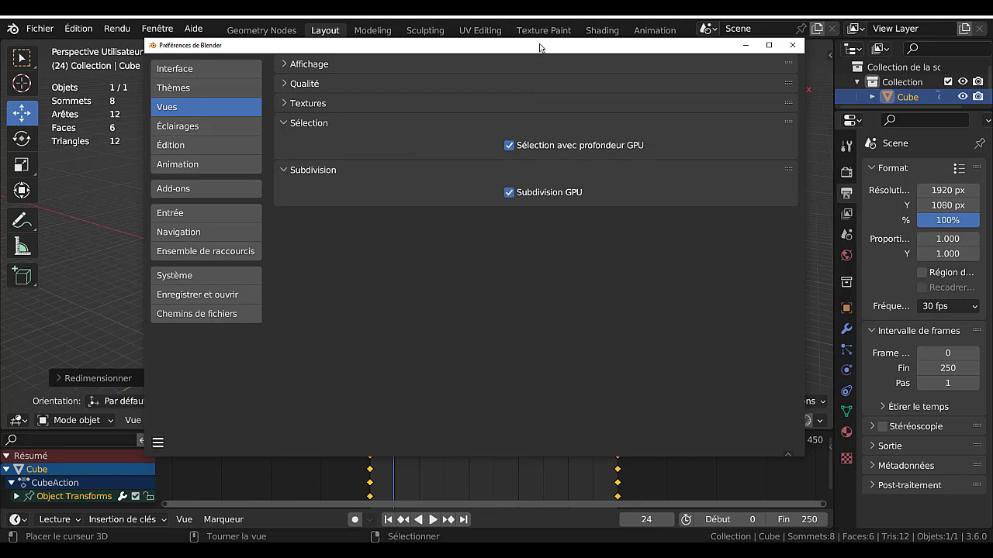
pyautogui.moveTo(539, 46); pyautogui.dragTo(523, 57)
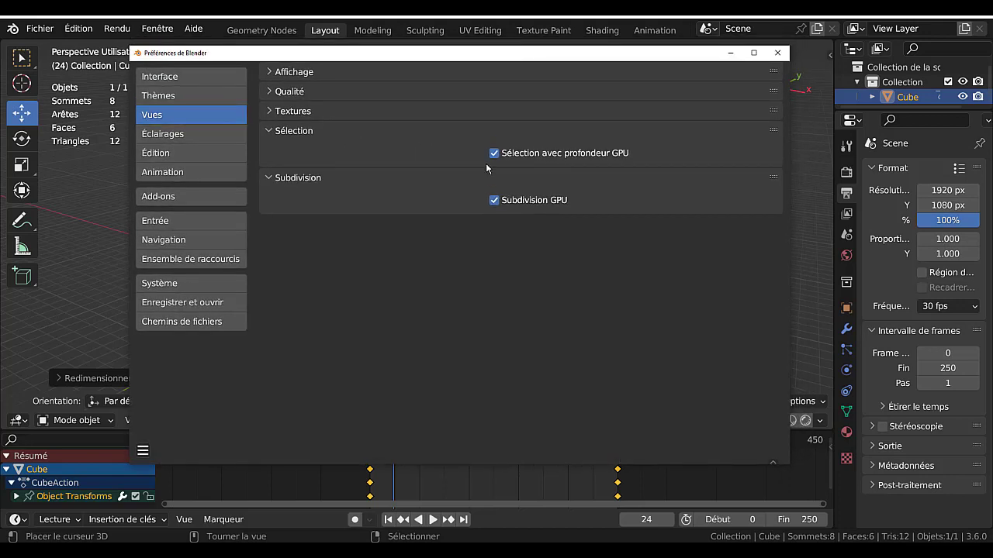
# Reset both Sélection avec profondeur GPU and Subdivision GPU to their default values
pyautogui.rightClick(595, 155)
pyautogui.click(595, 156)
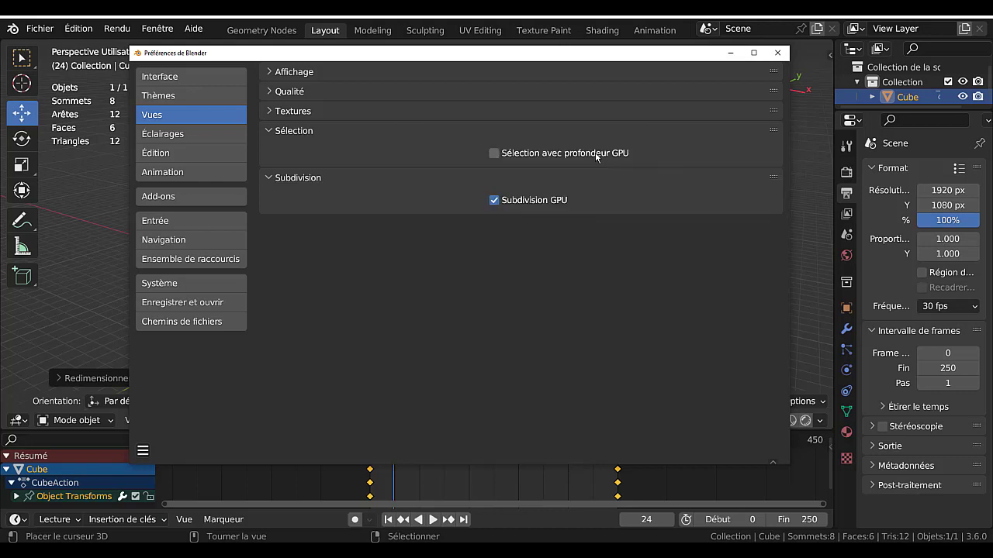
pyautogui.rightClick(531, 200)
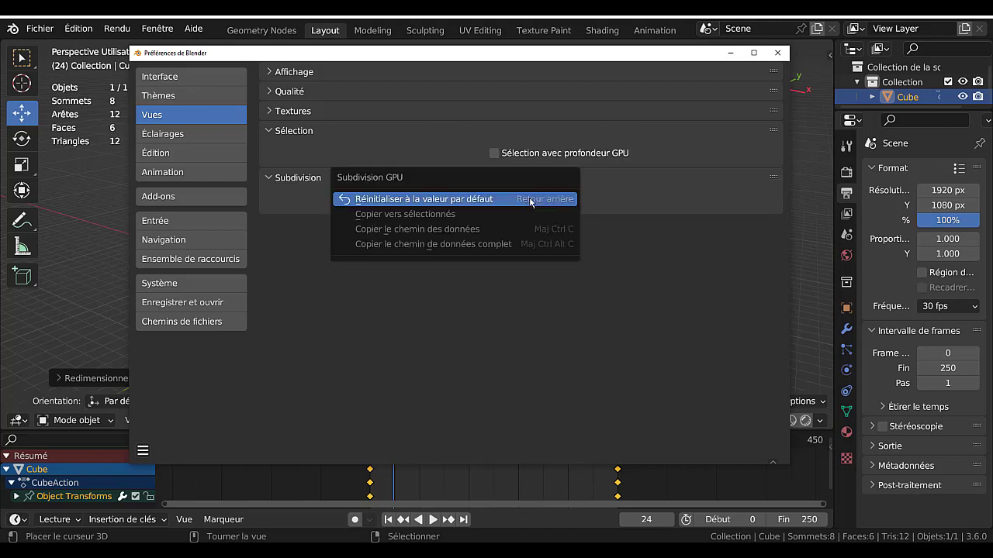
pyautogui.click(532, 200)
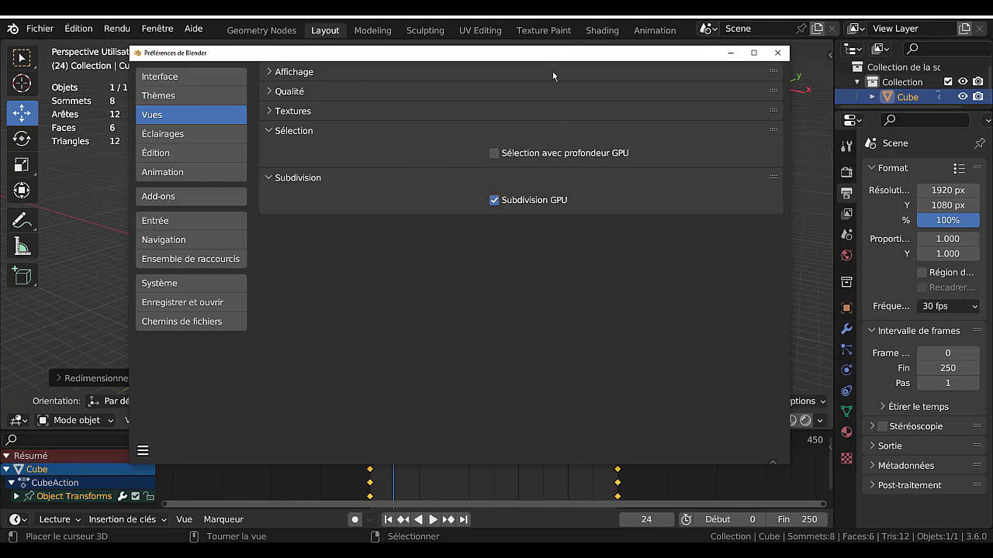
# Try enabling Sélection avec profondeur GPU and reset it to its default value again, repositioning the preferences window
pyautogui.moveTo(567, 53); pyautogui.dragTo(522, 49)
pyautogui.rightClick(510, 149)
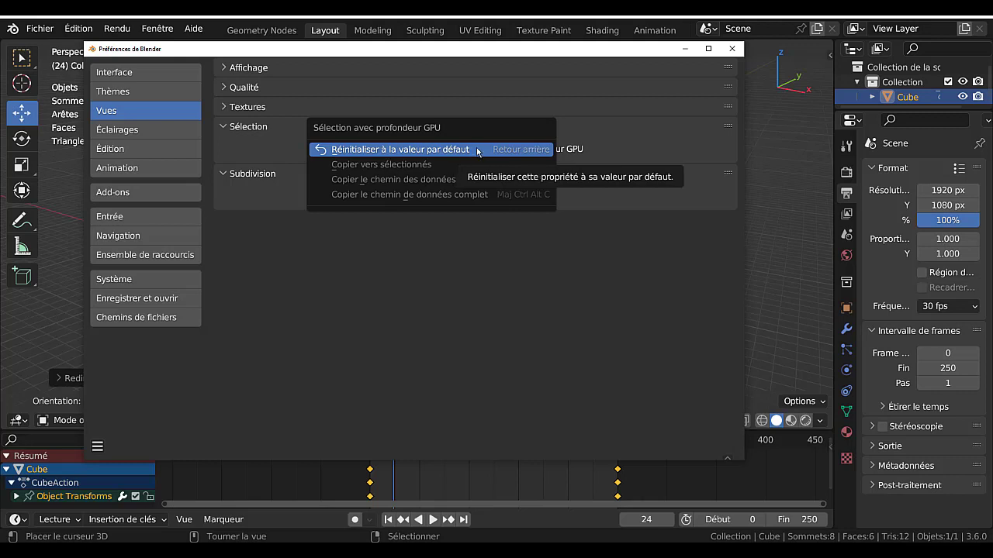
pyautogui.click(477, 148)
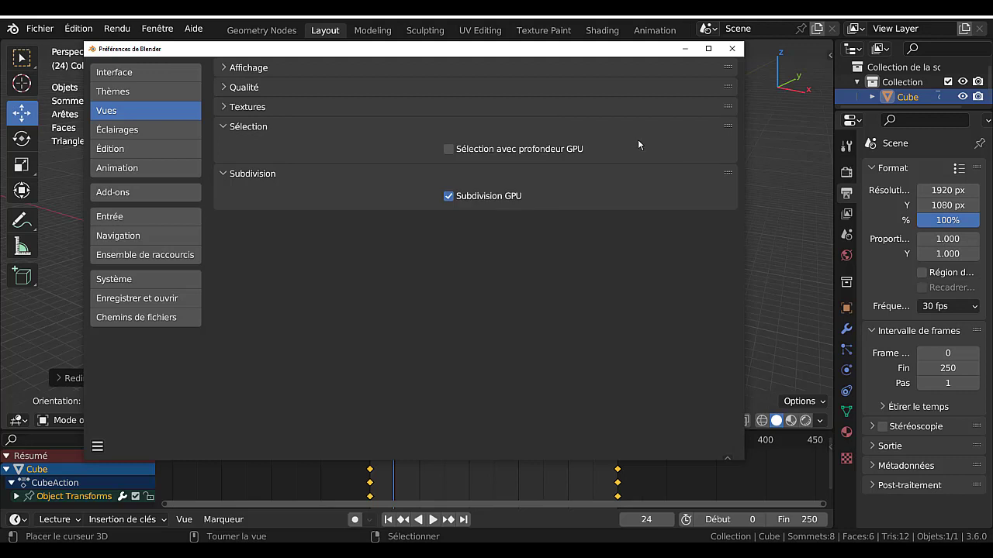
pyautogui.click(448, 150)
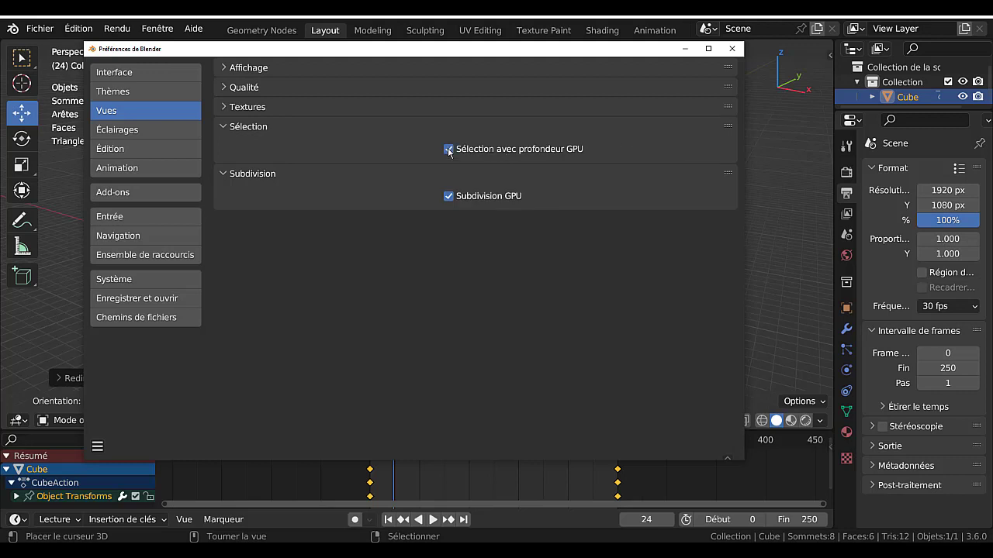
pyautogui.rightClick(495, 151)
pyautogui.click(494, 152)
pyautogui.moveTo(506, 55); pyautogui.dragTo(534, 76)
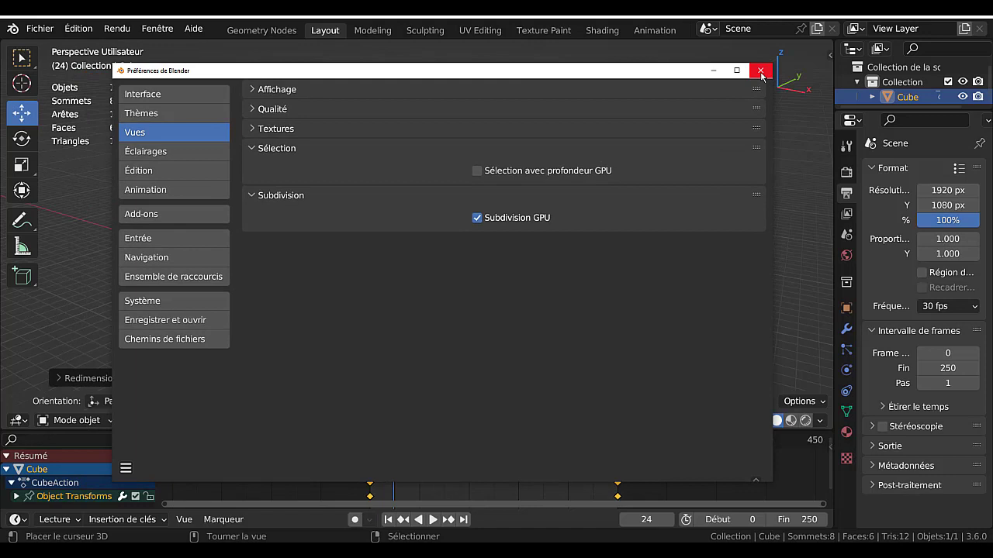
# Collapse the Subdivision and Sélection sections and reposition the preferences window
pyautogui.click(250, 197)
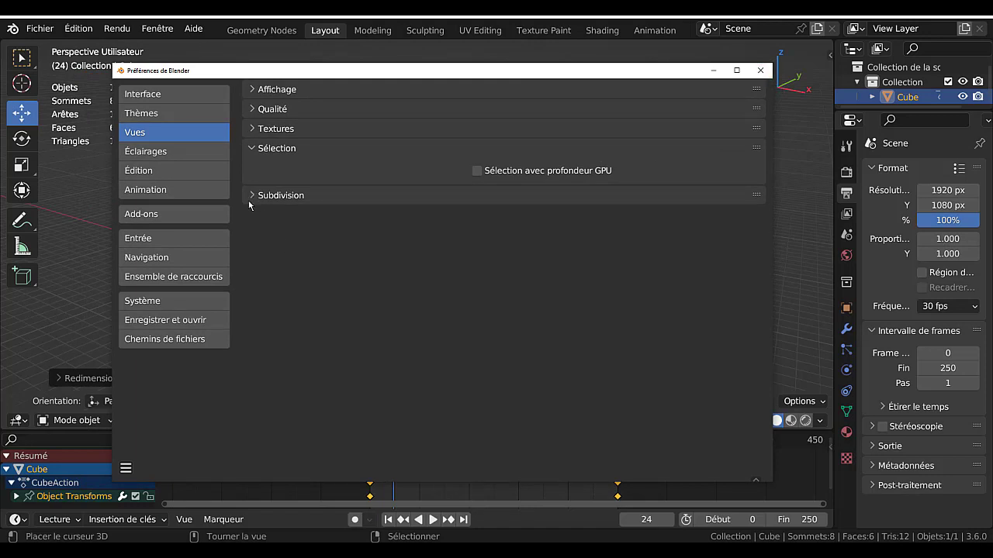
pyautogui.click(252, 152)
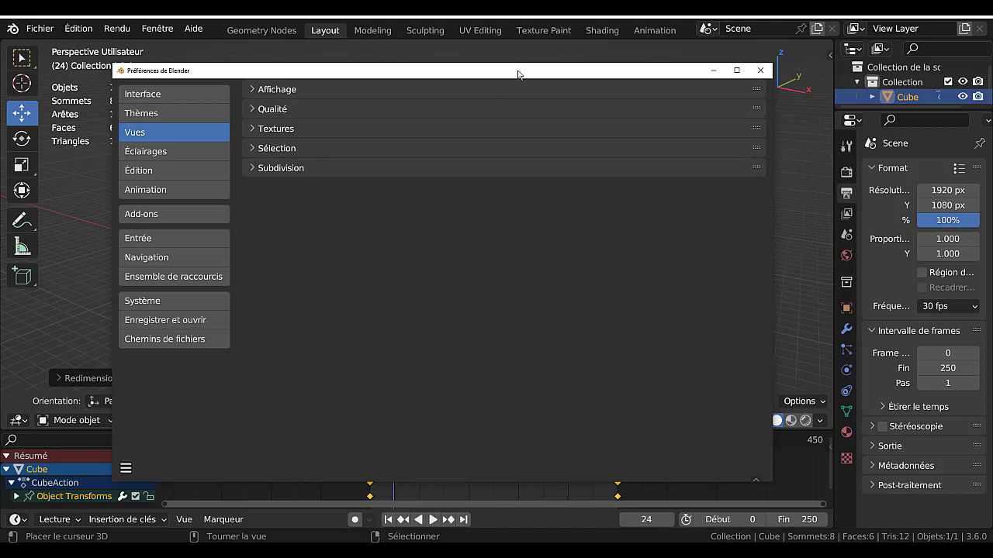
pyautogui.moveTo(518, 74); pyautogui.dragTo(559, 60)
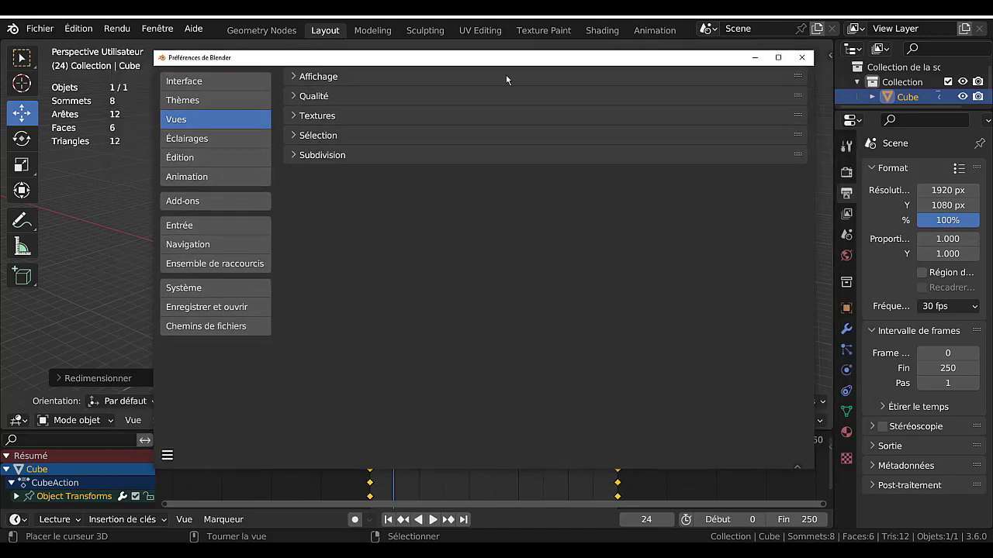
pyautogui.moveTo(537, 60); pyautogui.dragTo(503, 51)
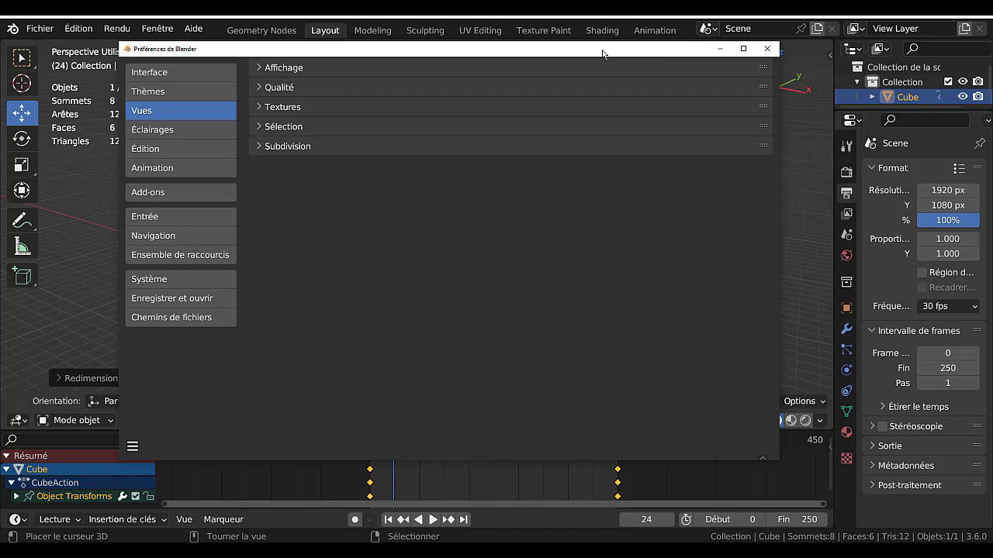
pyautogui.moveTo(599, 54); pyautogui.dragTo(658, 66)
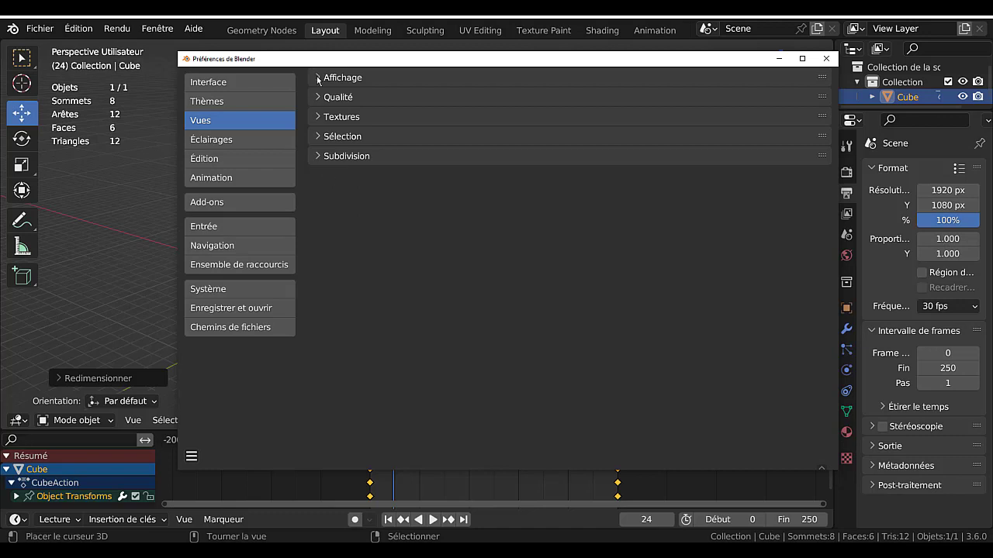
pyautogui.moveTo(553, 62); pyautogui.dragTo(524, 59)
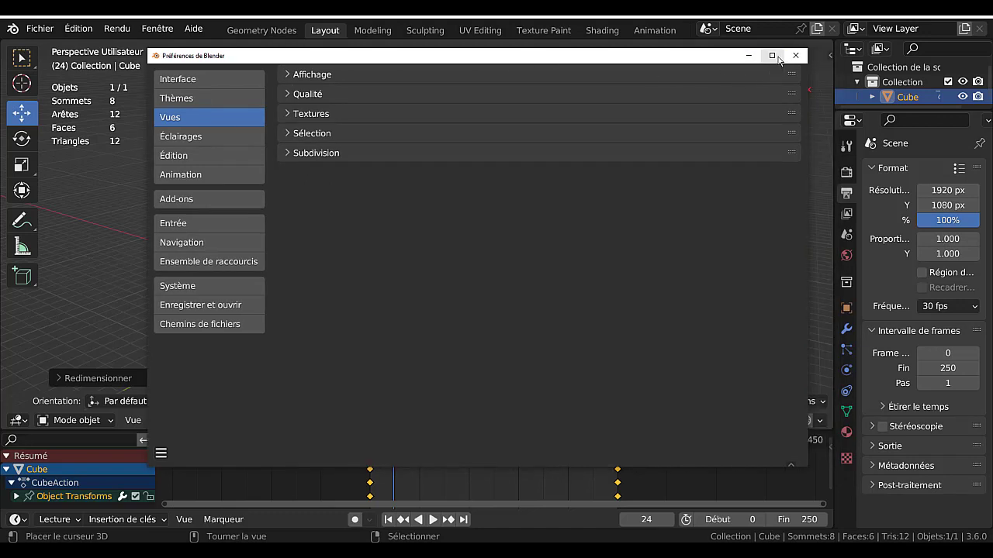
# Expand the Sélection and Subdivision sections to recheck their GPU options, and collapse both again
pyautogui.click(285, 135)
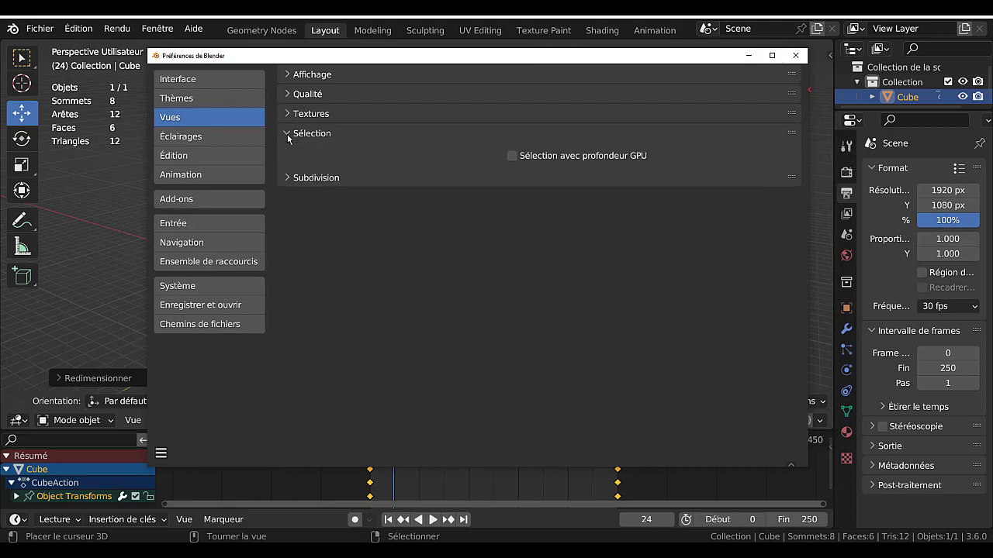
pyautogui.click(285, 182)
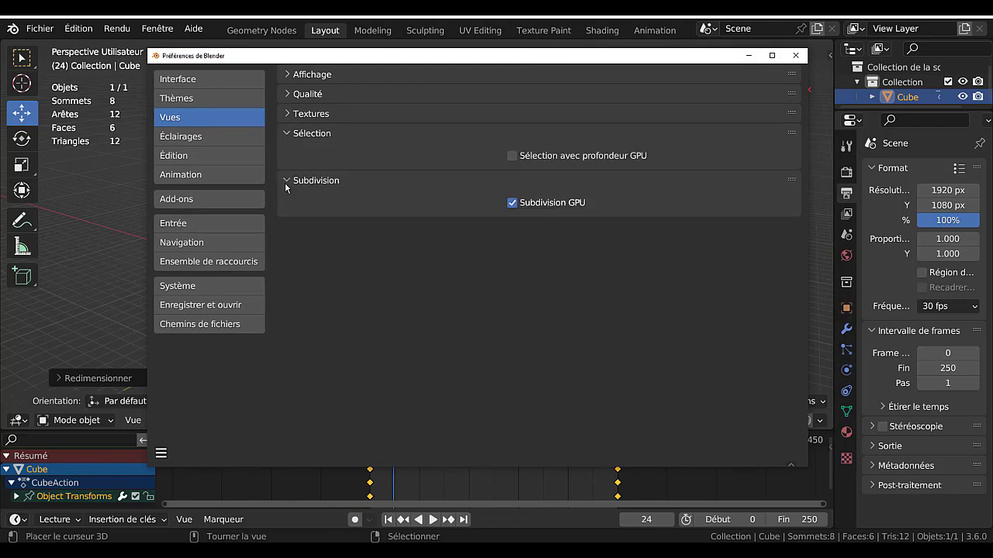
pyautogui.click(285, 181)
pyautogui.click(289, 134)
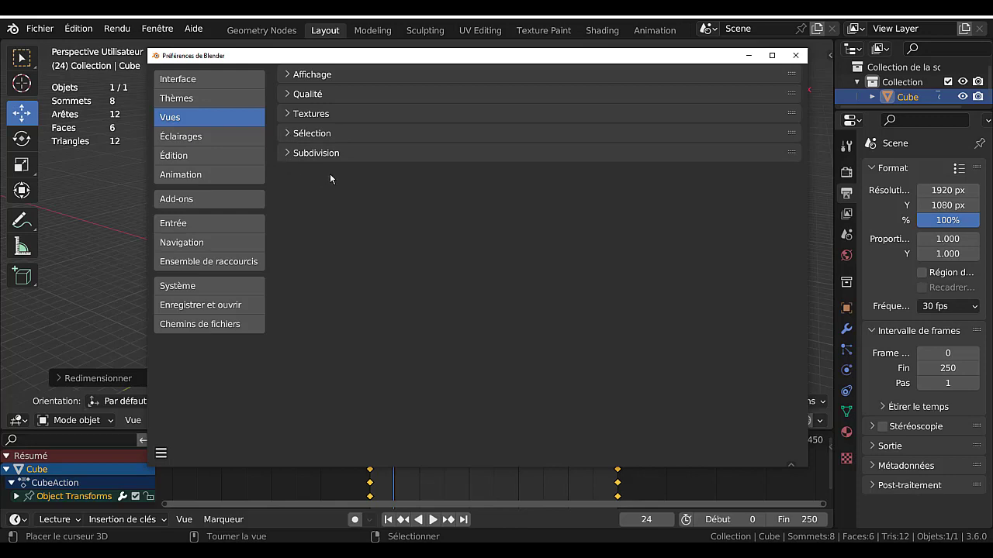
pyautogui.moveTo(577, 55); pyautogui.dragTo(529, 63)
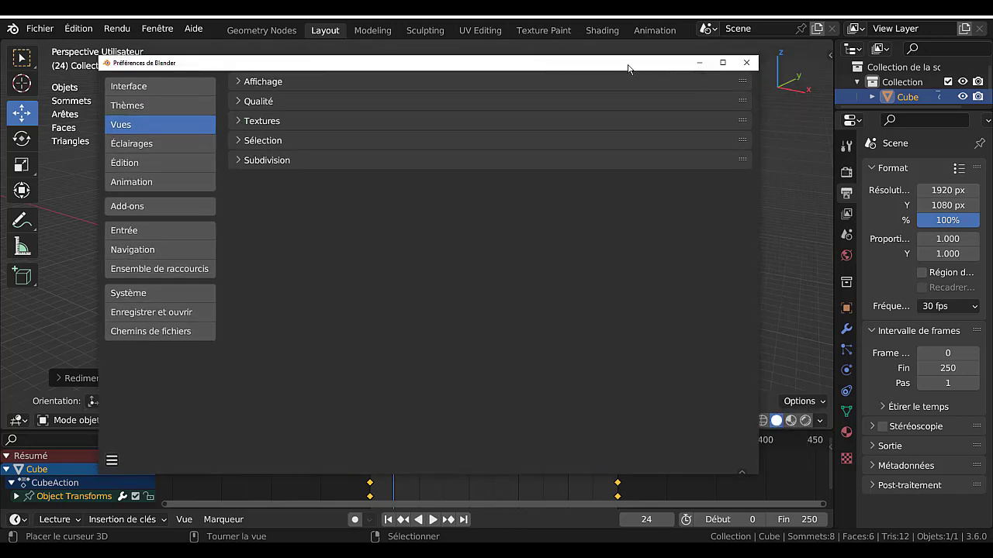
pyautogui.moveTo(629, 69); pyautogui.dragTo(651, 71)
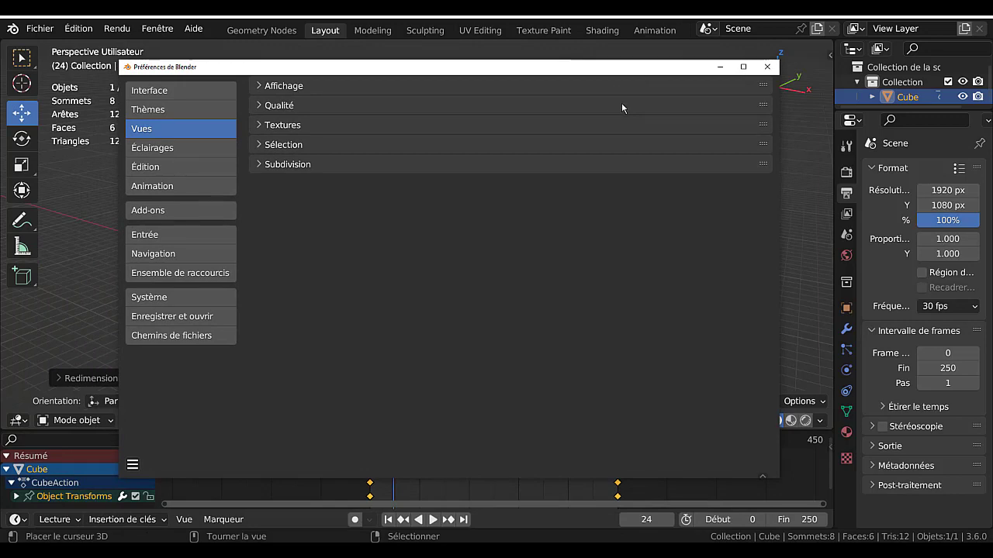
pyautogui.moveTo(528, 66); pyautogui.dragTo(481, 61)
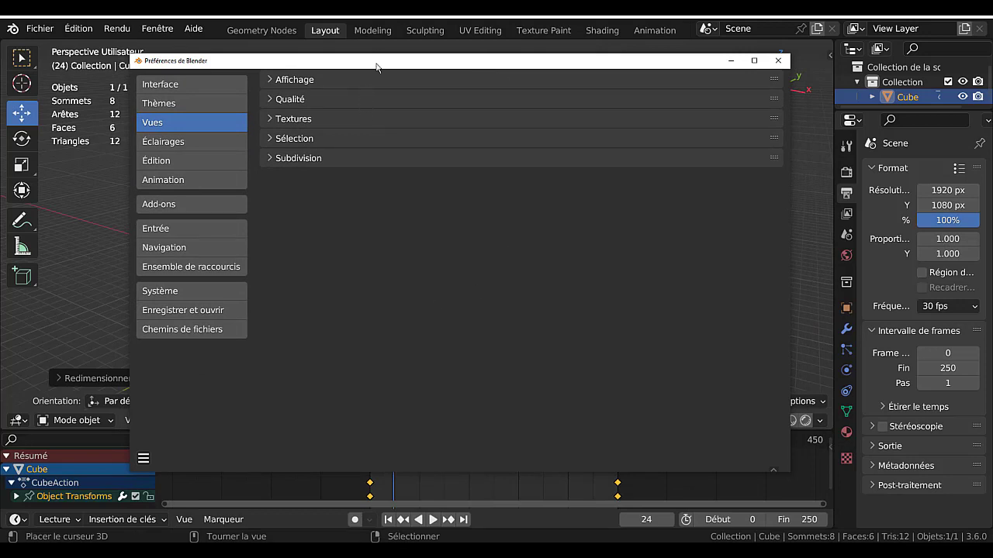
pyautogui.moveTo(379, 59); pyautogui.dragTo(477, 59)
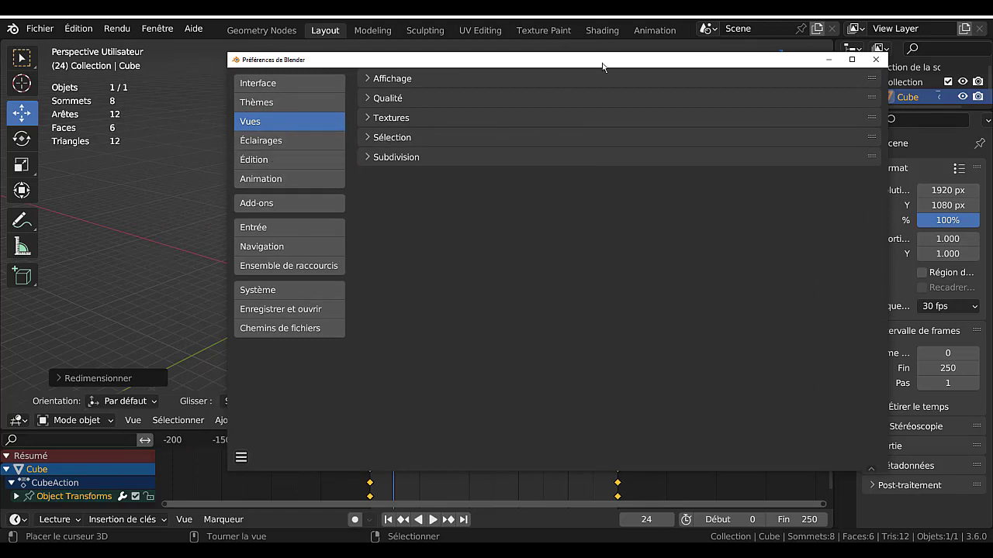
pyautogui.moveTo(603, 64); pyautogui.dragTo(542, 71)
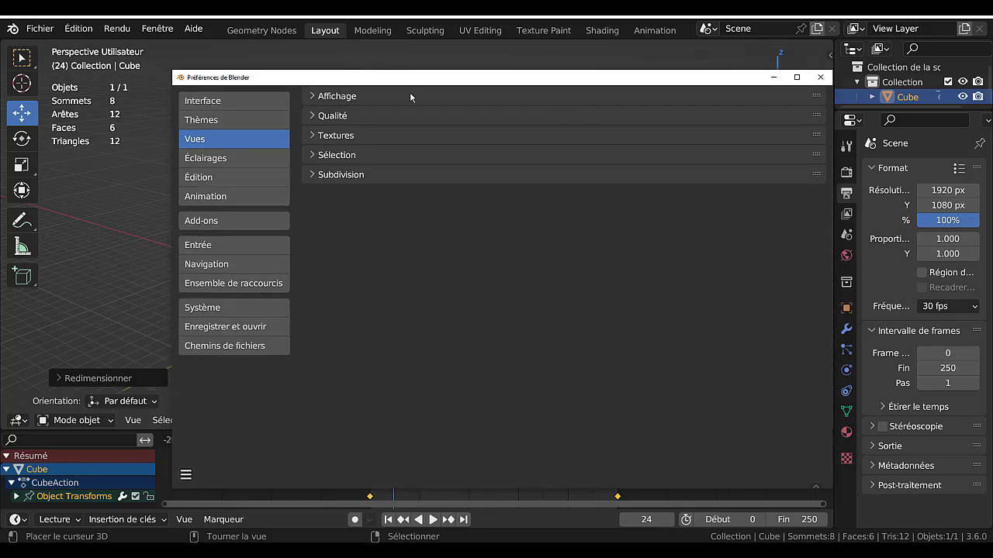
pyautogui.moveTo(420, 81); pyautogui.dragTo(398, 83)
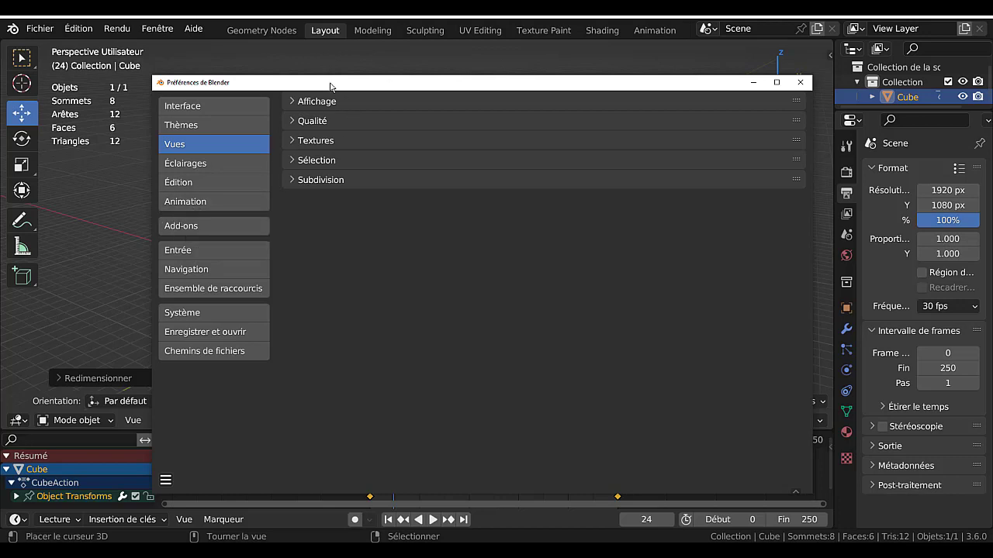
pyautogui.moveTo(331, 84); pyautogui.dragTo(386, 62)
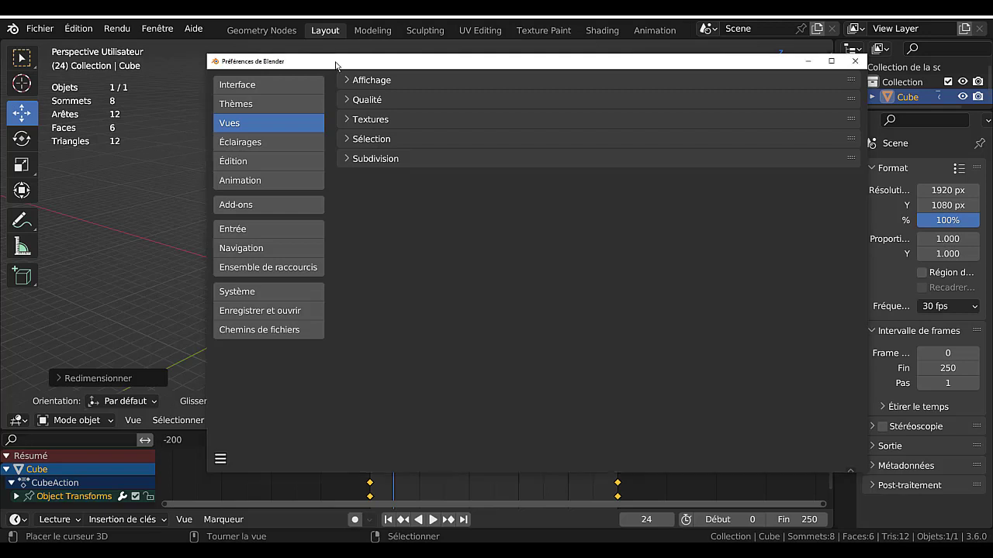
pyautogui.moveTo(335, 65); pyautogui.dragTo(409, 63)
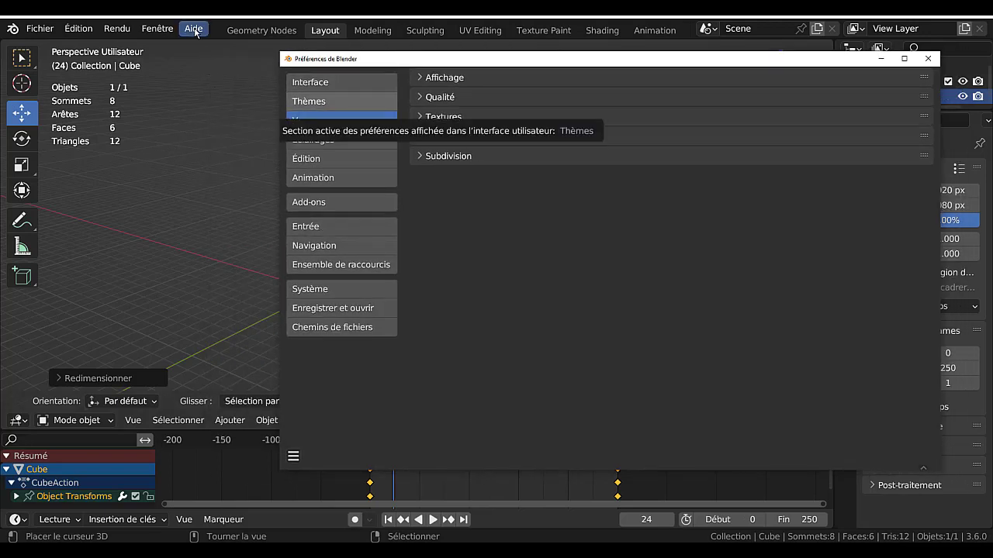
# Open the Blender 3.6 online manual from Blender's help and go to the Viewport page under Éditeurs > Préférences
pyautogui.click(194, 29)
pyautogui.click(224, 44)
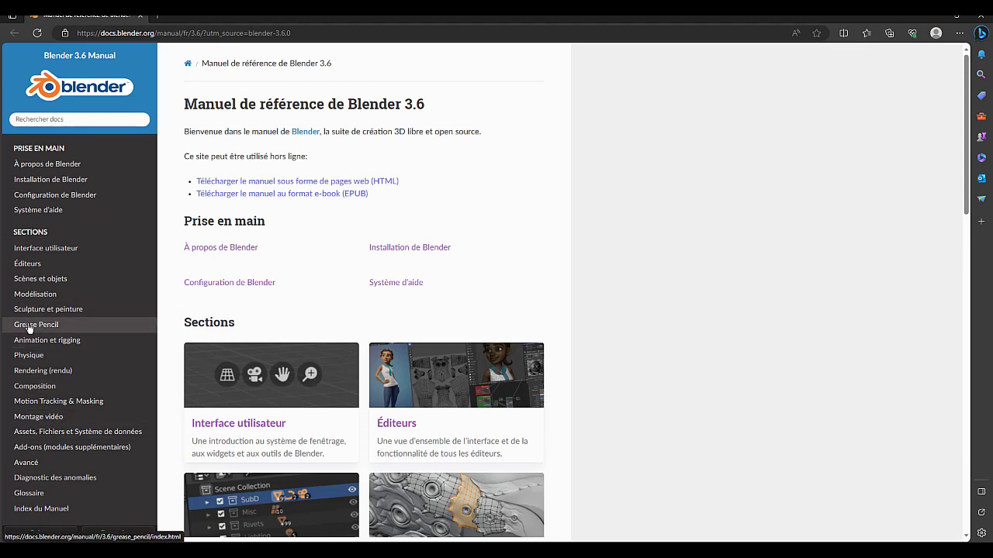
pyautogui.click(34, 267)
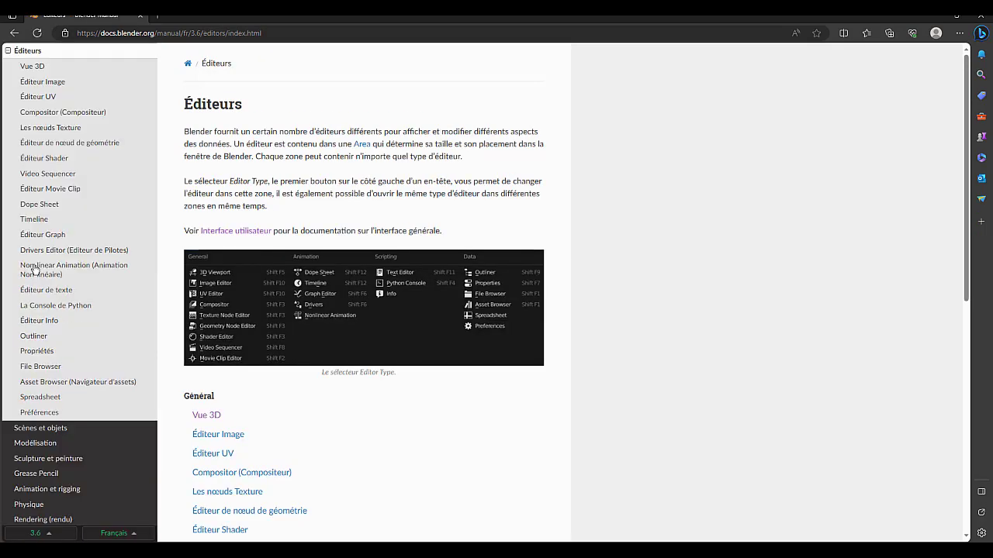
pyautogui.click(36, 413)
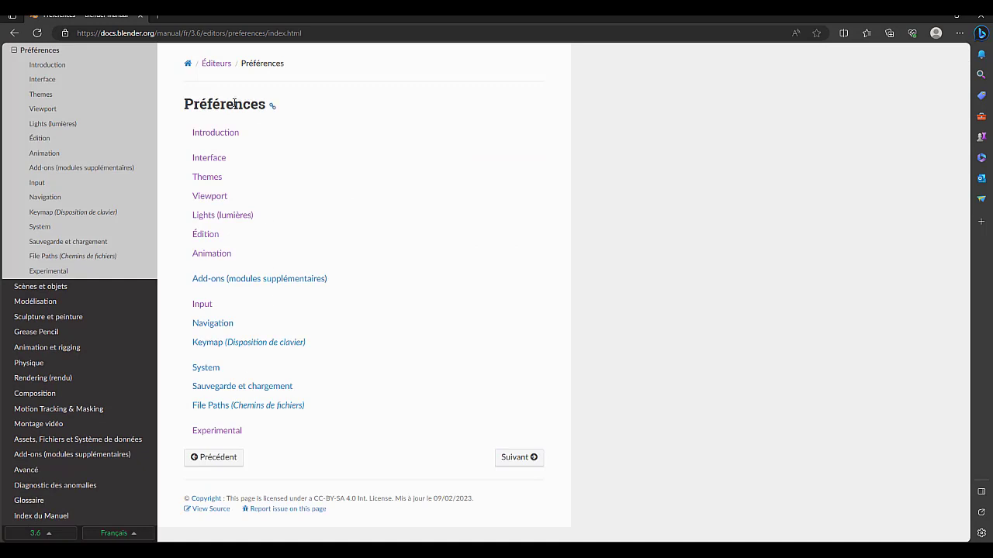
pyautogui.click(208, 200)
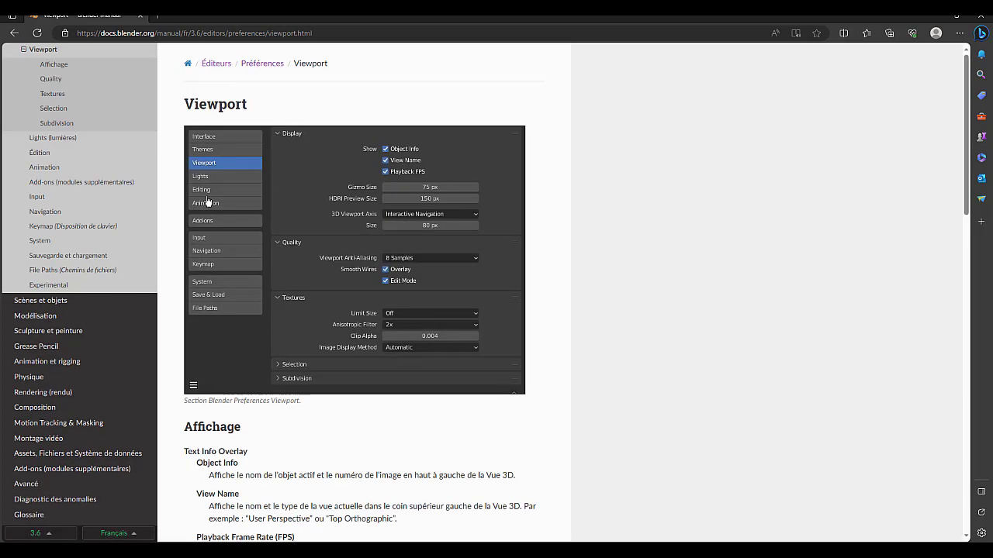
# Review the manual's Viewport page from Affichage down to Subdivision, and close the manual to return to Blender
pyautogui.scroll(-5, 330, 400)
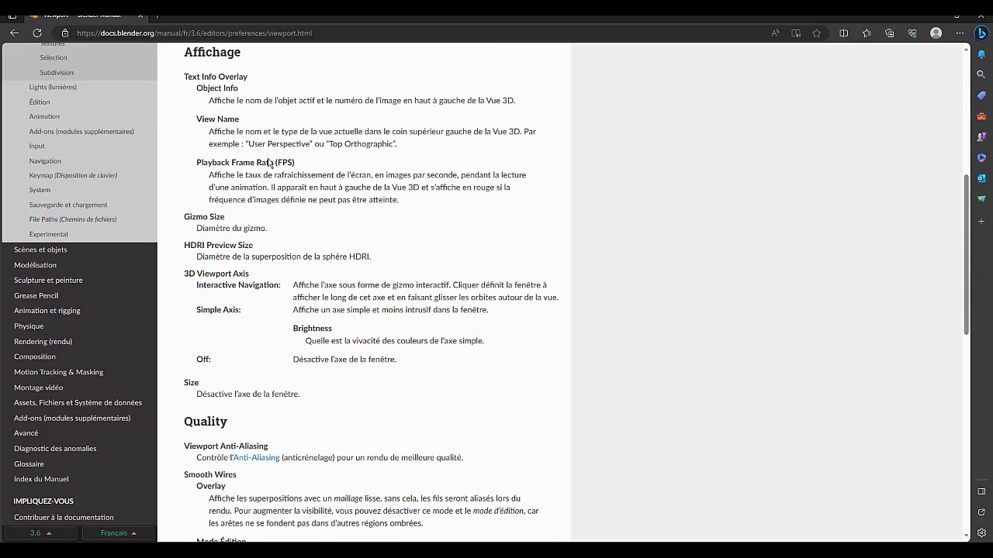
pyautogui.scroll(-3, 289, 388)
pyautogui.scroll(-6, 296, 294)
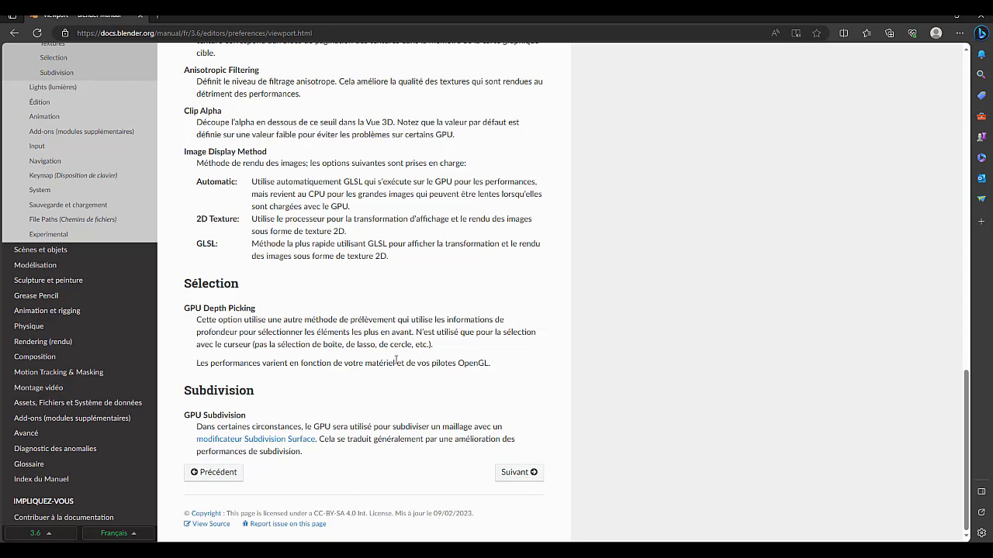
pyautogui.scroll(3, 324, 356)
pyautogui.scroll(-3, 321, 354)
pyautogui.scroll(20, 291, 386)
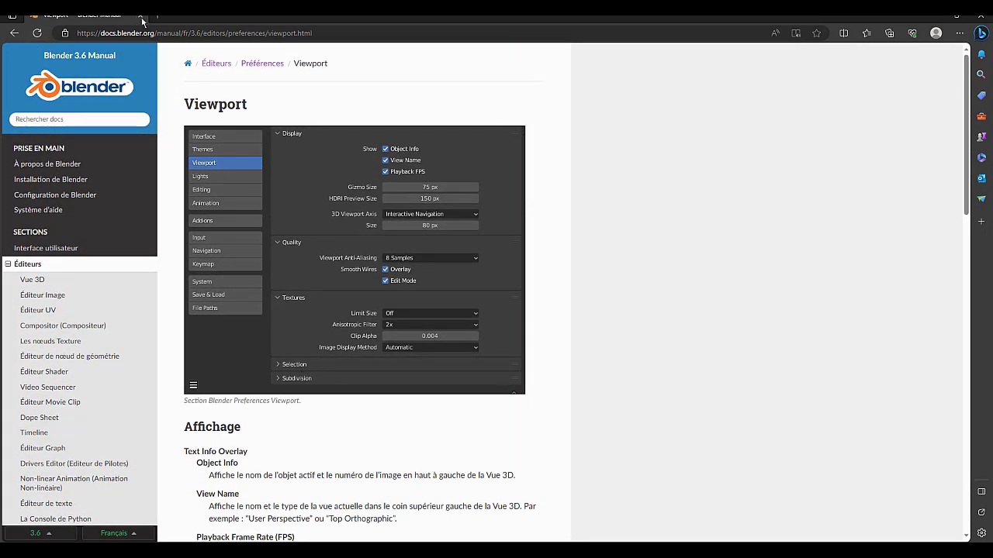
pyautogui.click(14, 32)
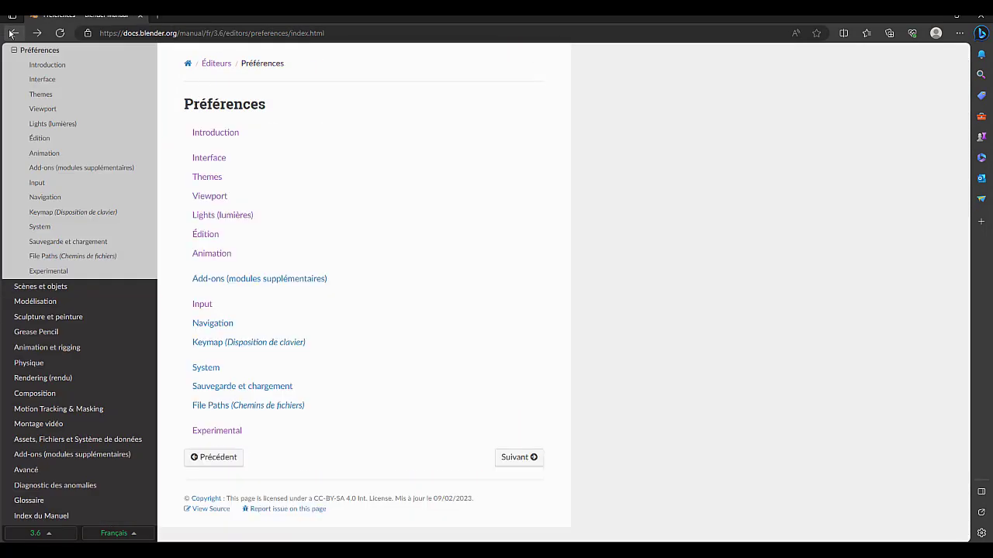
pyautogui.click(140, 17)
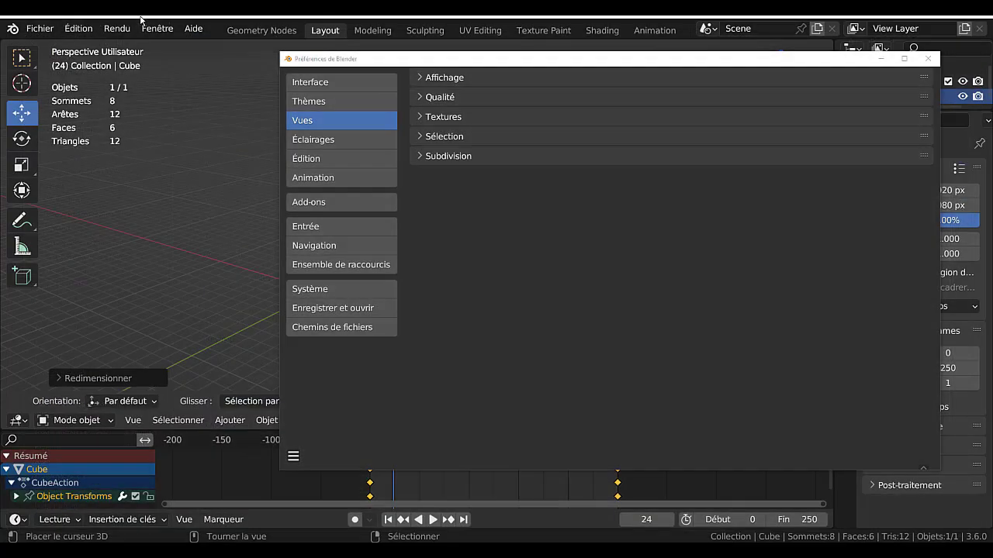
# Reposition the preferences window and expand the Affichage section of the Vues preferences
pyautogui.moveTo(642, 61); pyautogui.dragTo(542, 48)
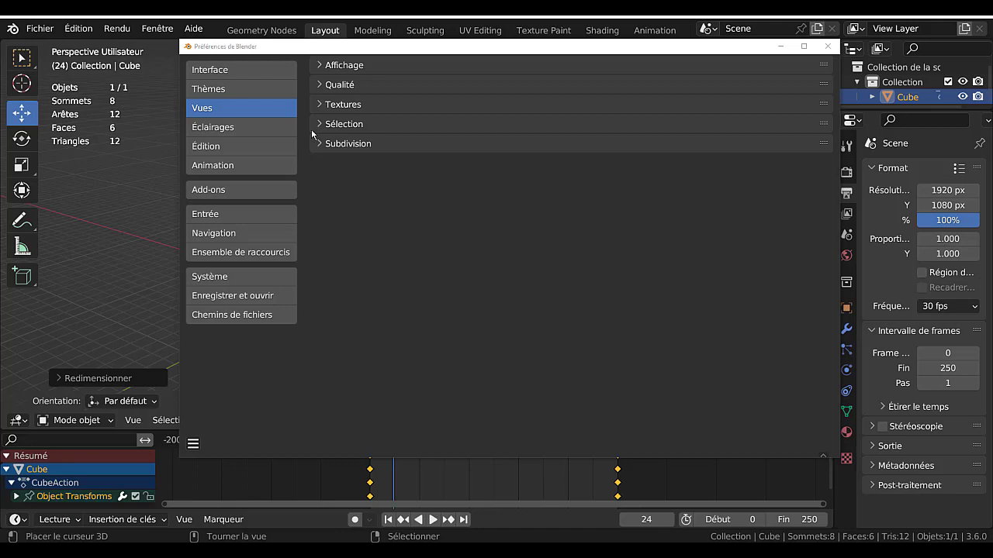
pyautogui.moveTo(425, 50); pyautogui.dragTo(381, 52)
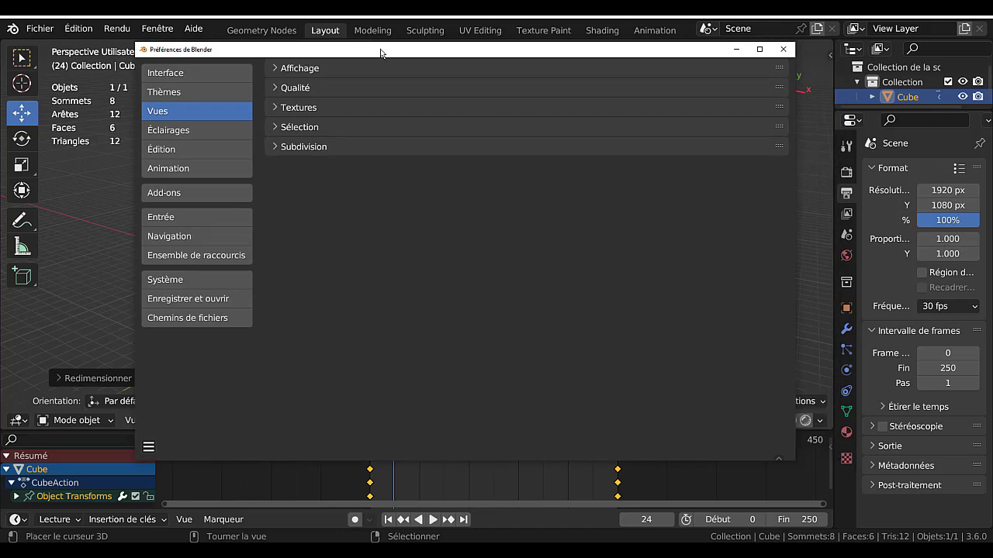
pyautogui.click(282, 70)
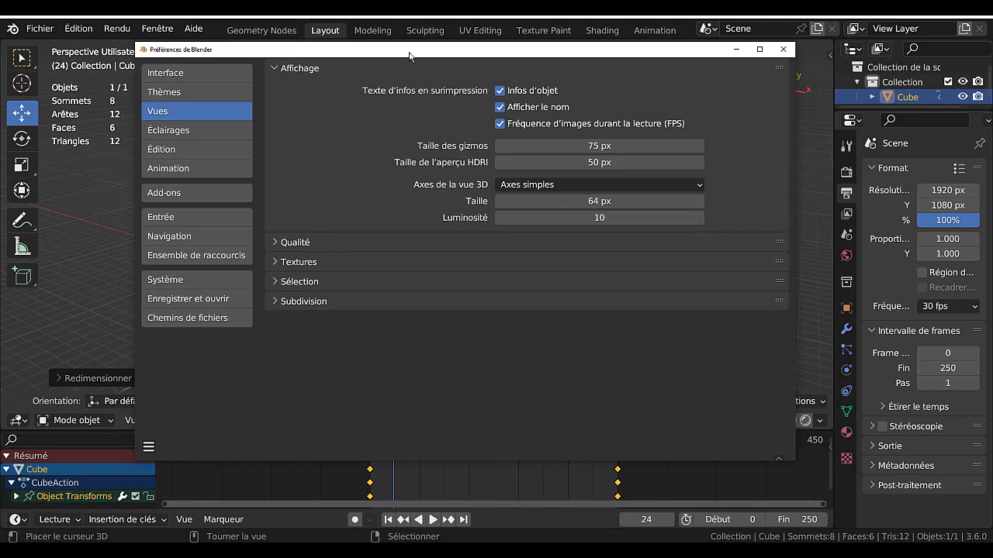
pyautogui.moveTo(418, 52); pyautogui.dragTo(378, 54)
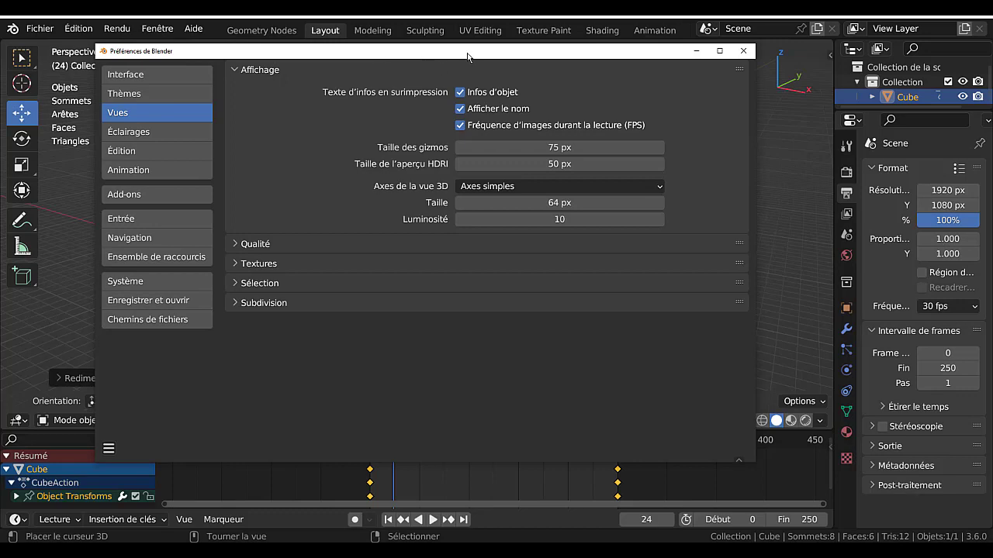
pyautogui.moveTo(610, 57); pyautogui.dragTo(598, 50)
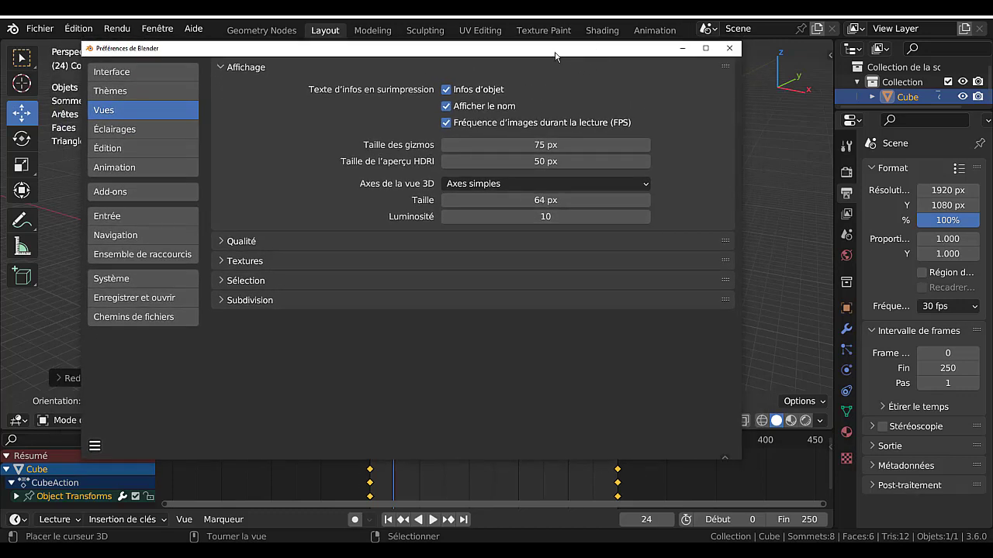
pyautogui.moveTo(535, 55); pyautogui.dragTo(602, 56)
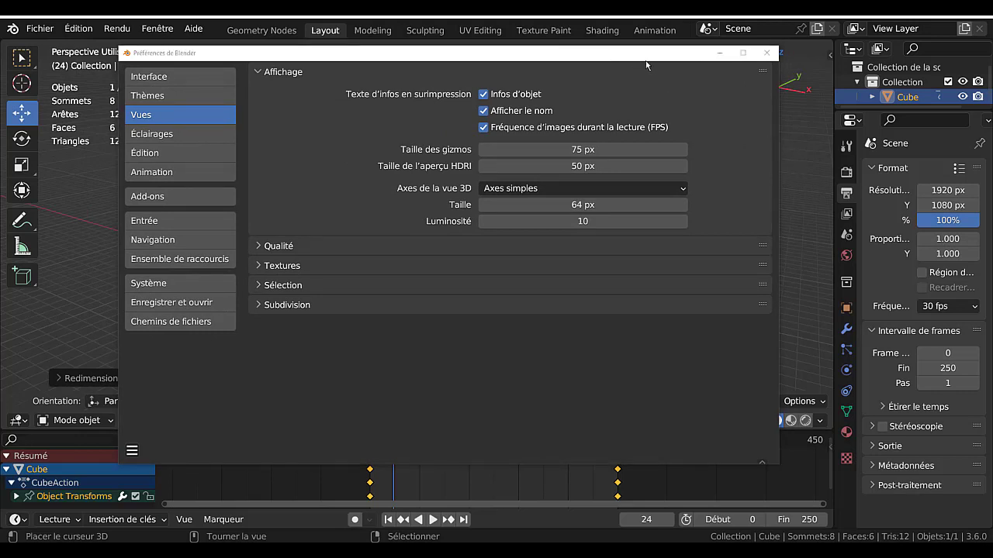
pyautogui.moveTo(628, 59); pyautogui.dragTo(627, 60)
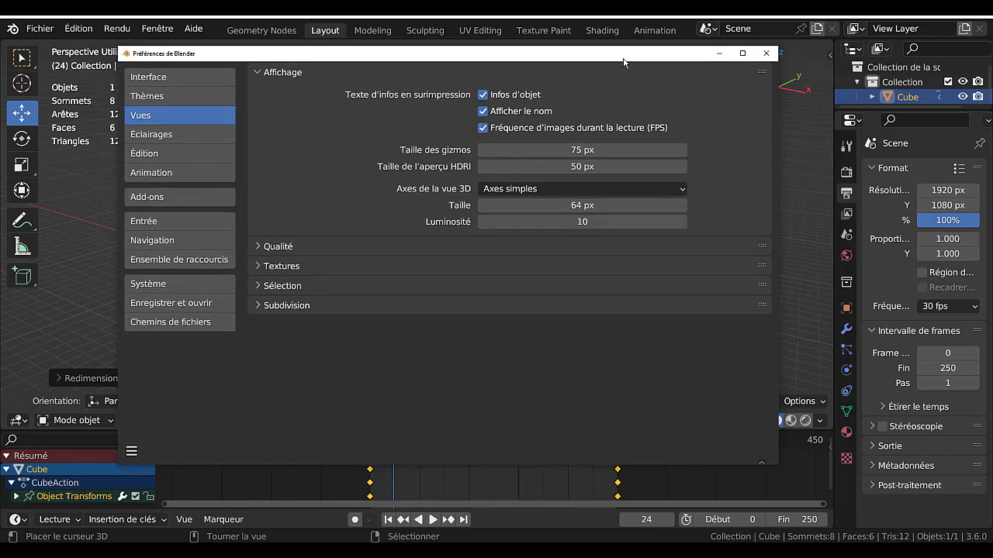
pyautogui.moveTo(626, 58); pyautogui.dragTo(614, 56)
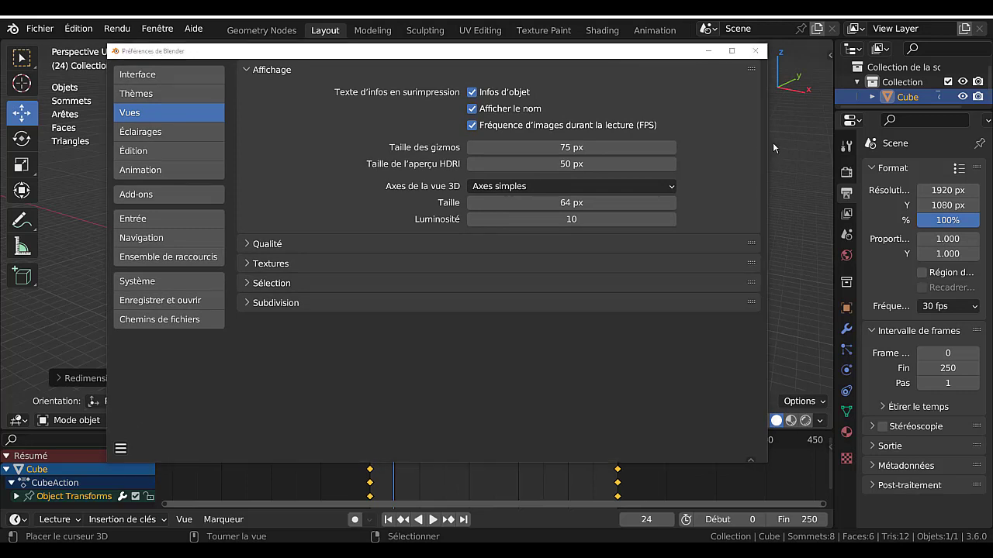
# Widen and reposition the preferences window, and switch to the Animation preferences
pyautogui.moveTo(767, 144); pyautogui.dragTo(810, 145)
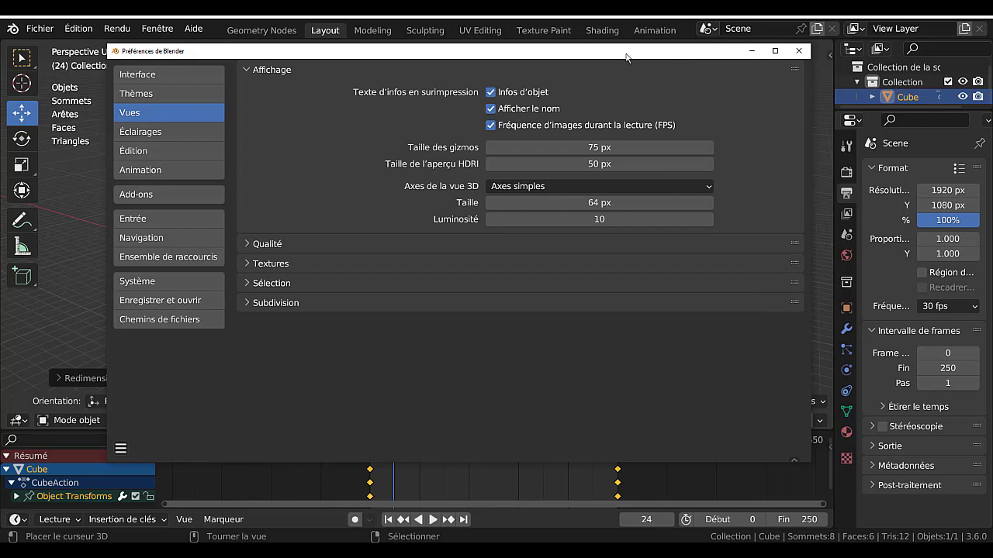
pyautogui.moveTo(625, 57)
pyautogui.mouseDown()
pyautogui.moveTo(596, 58)
pyautogui.moveTo(611, 59)
pyautogui.mouseUp()
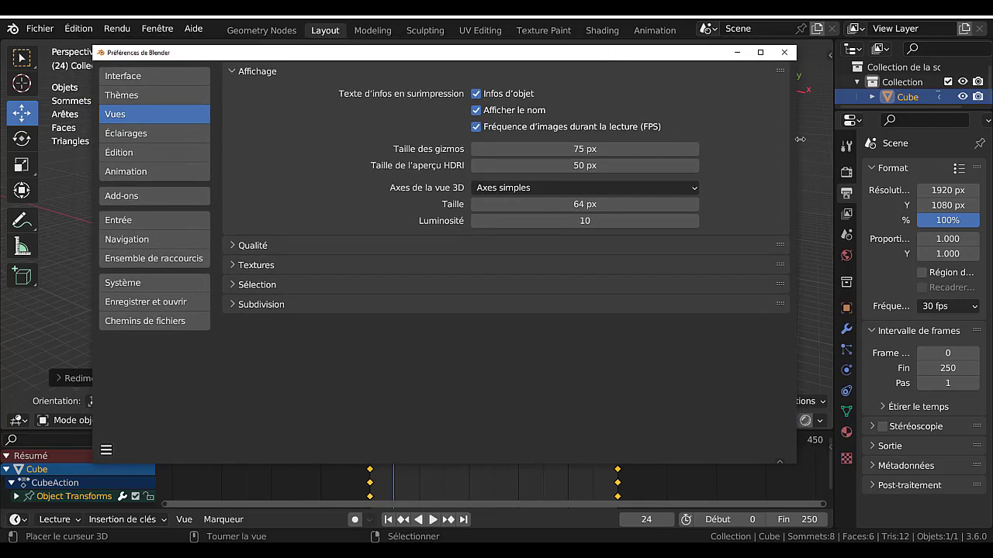
pyautogui.moveTo(798, 141); pyautogui.dragTo(828, 143)
pyautogui.moveTo(656, 57); pyautogui.dragTo(629, 49)
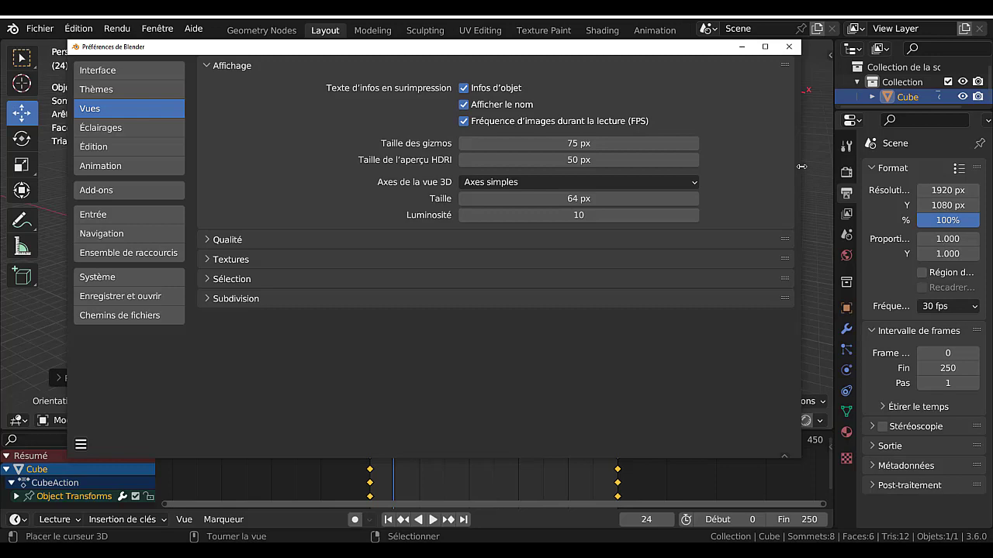
pyautogui.moveTo(801, 166); pyautogui.dragTo(892, 165)
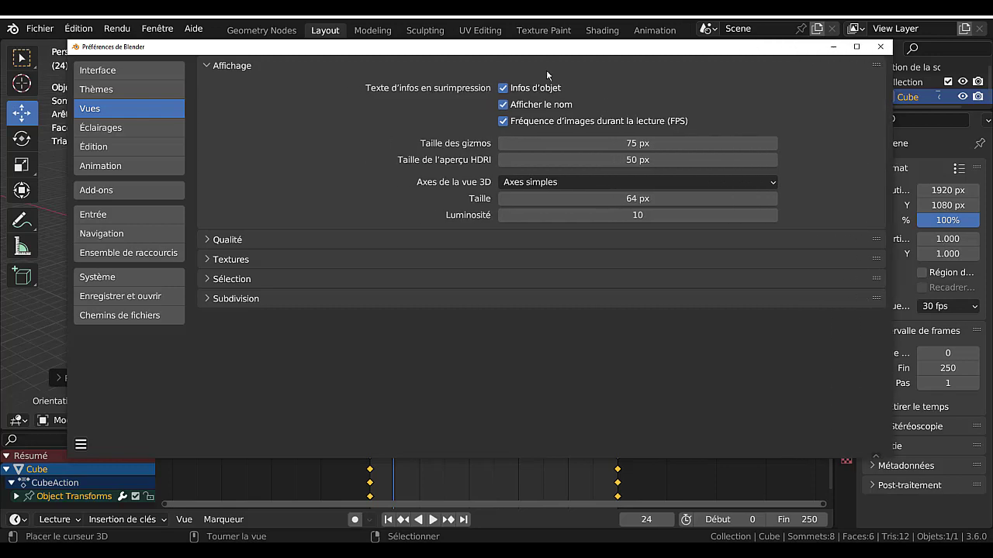
pyautogui.moveTo(549, 53); pyautogui.dragTo(548, 64)
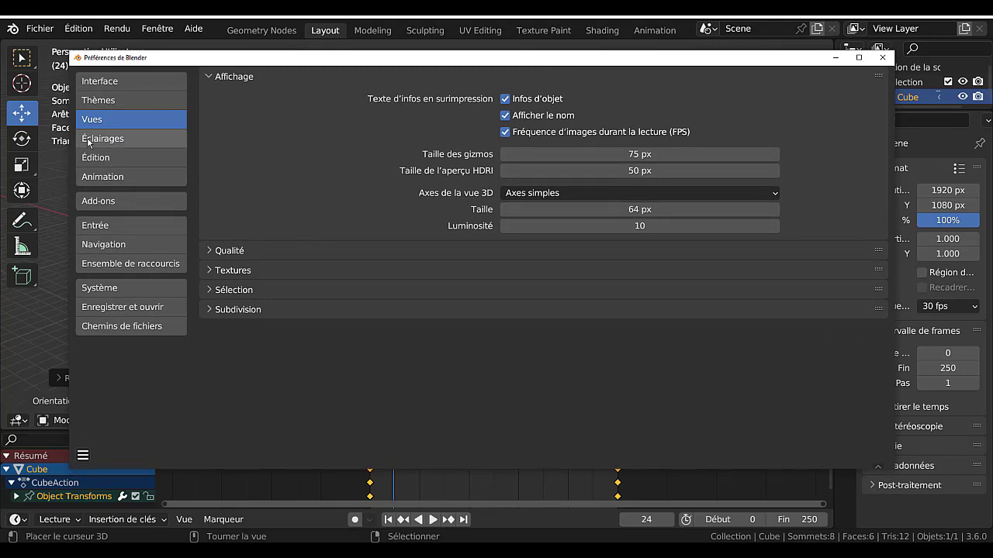
pyautogui.click(101, 179)
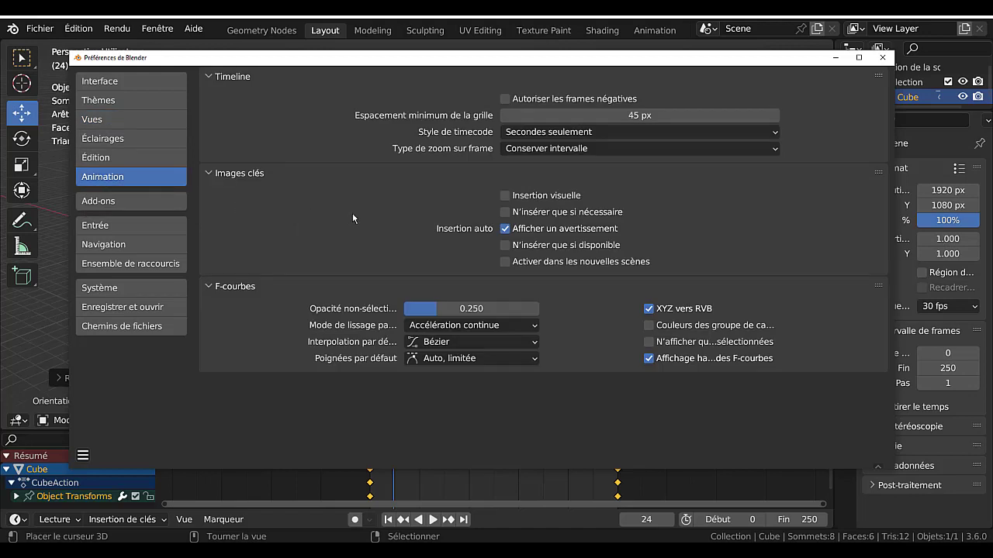